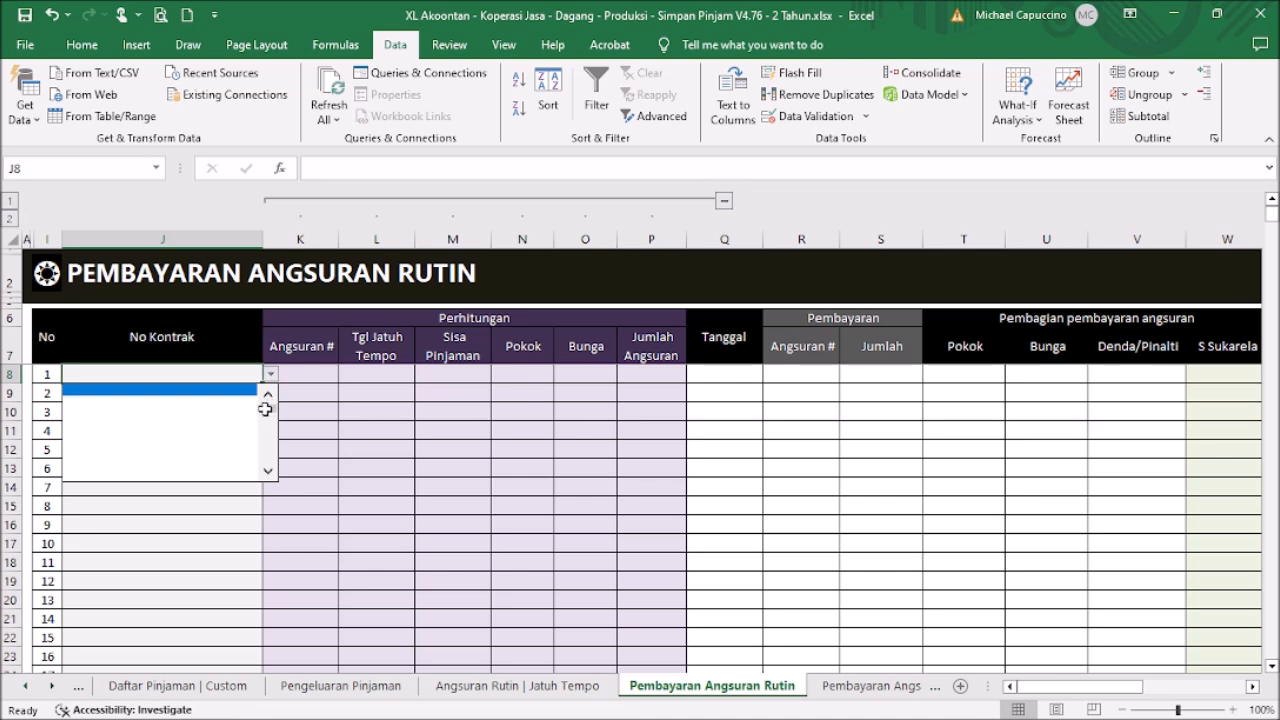
Choose Anggota 1's contract in the first routine-payment row and open the Detil Angsuran Anggota report.
click(236, 391)
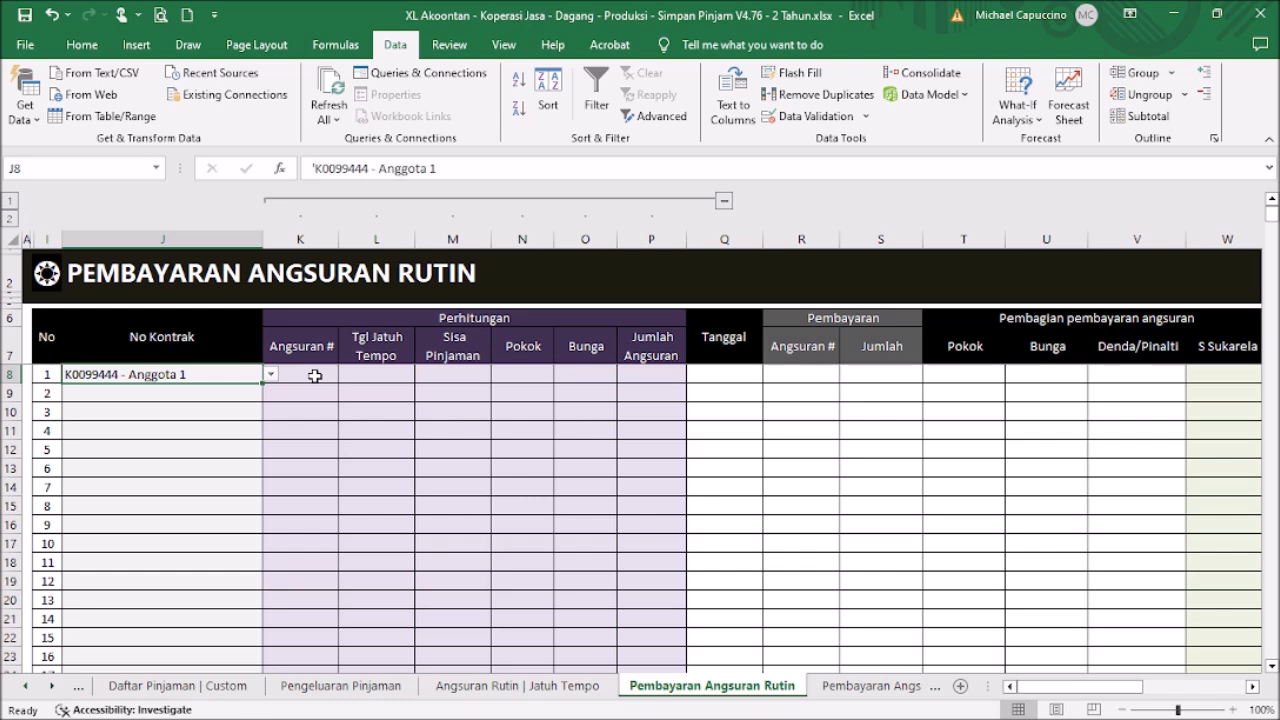
click(56, 278)
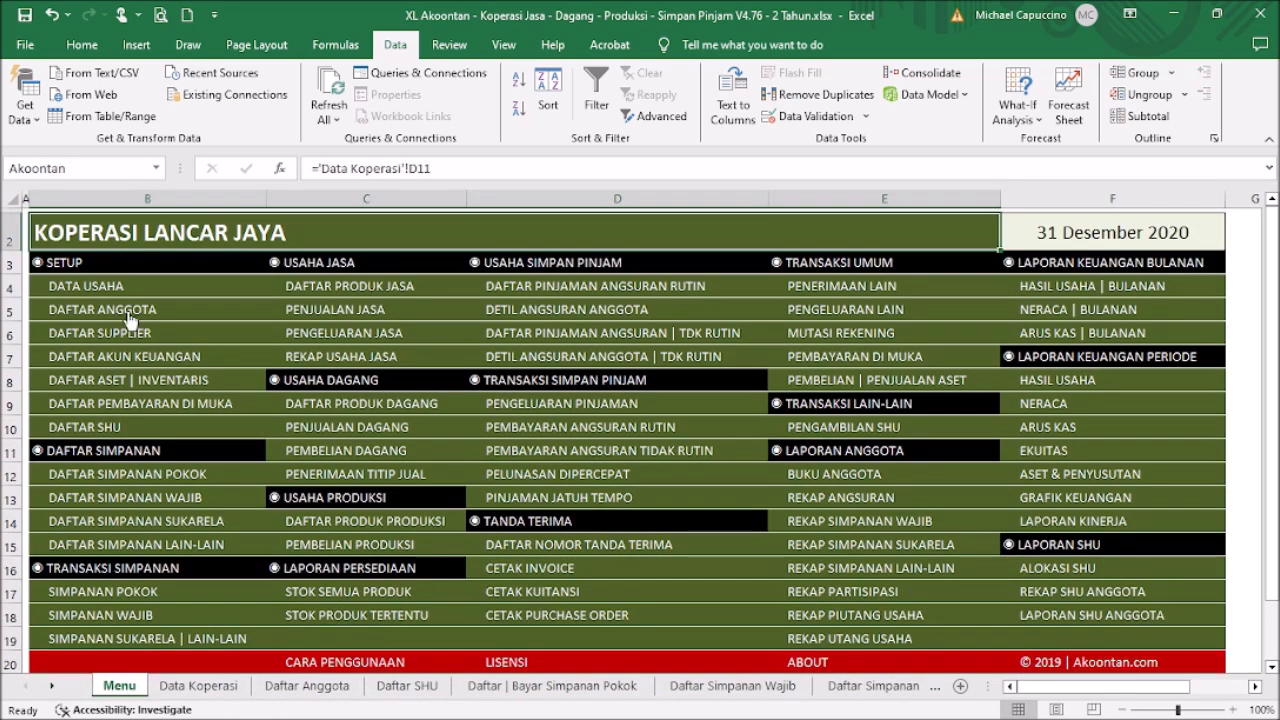
click(517, 330)
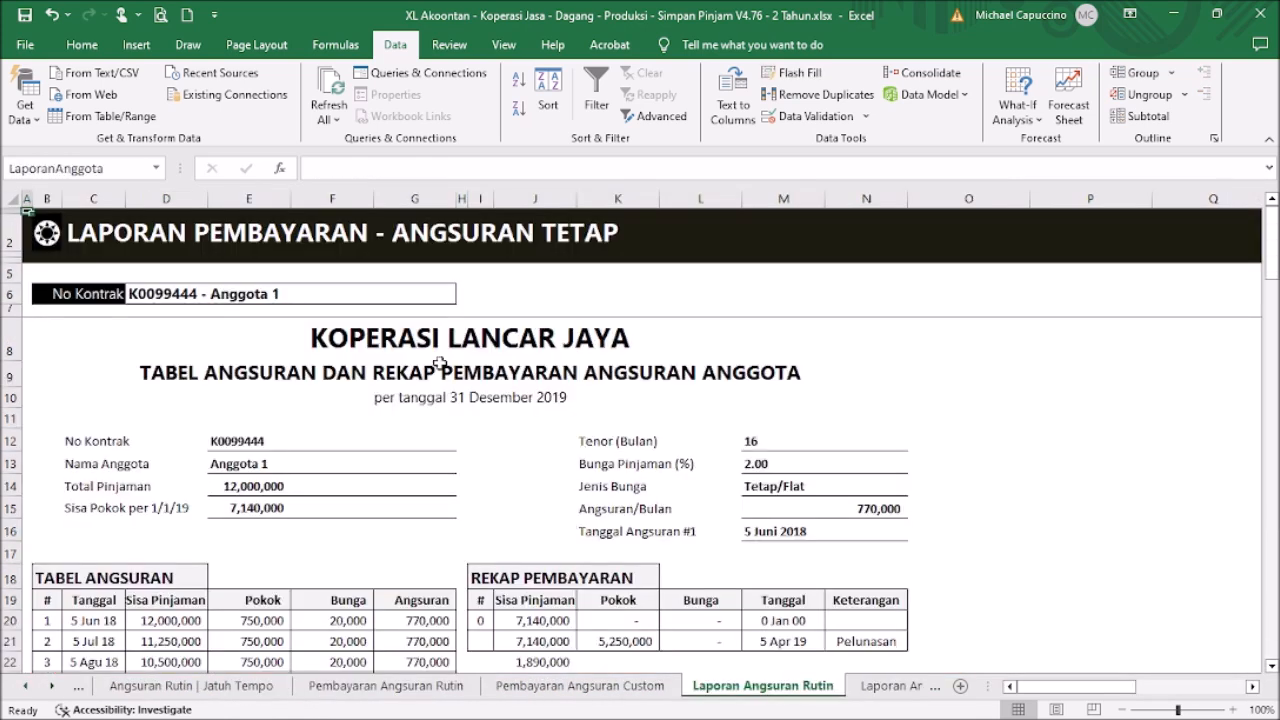
Set the No Kontrak of the Laporan Pembayaran - Angsuran Tetap report to Anggota 1's contract.
click(416, 296)
click(465, 297)
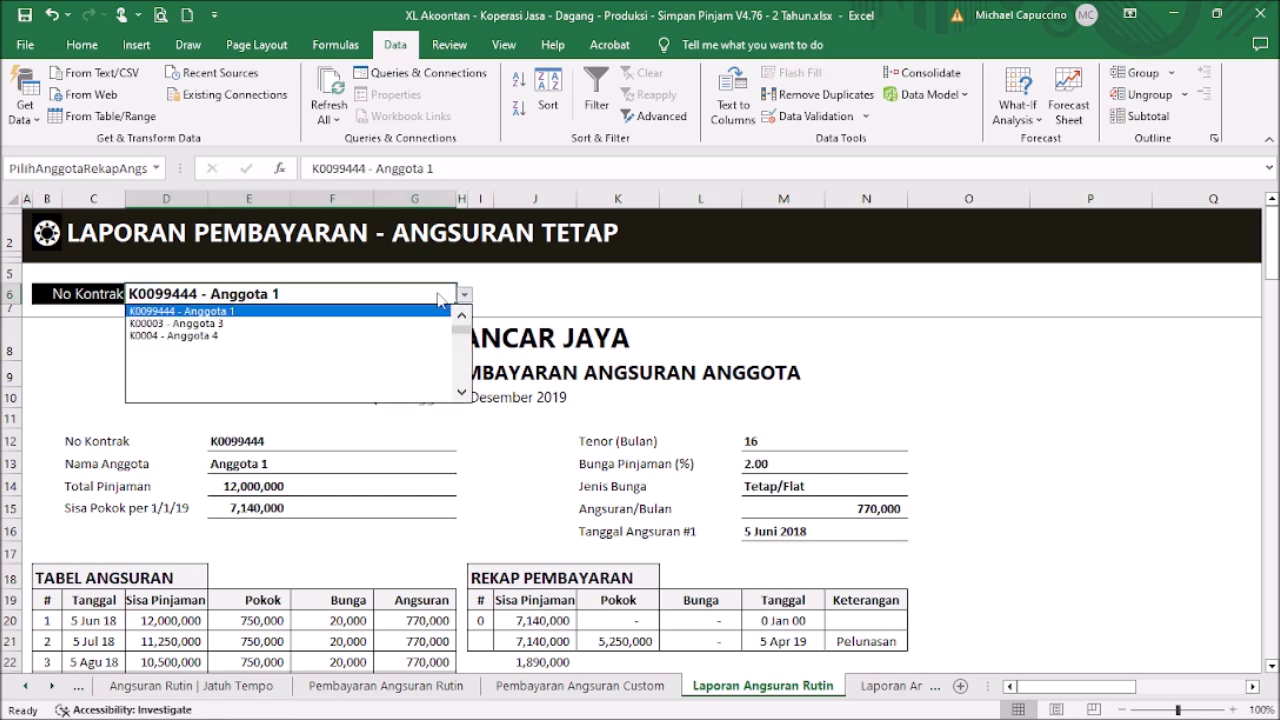
click(418, 316)
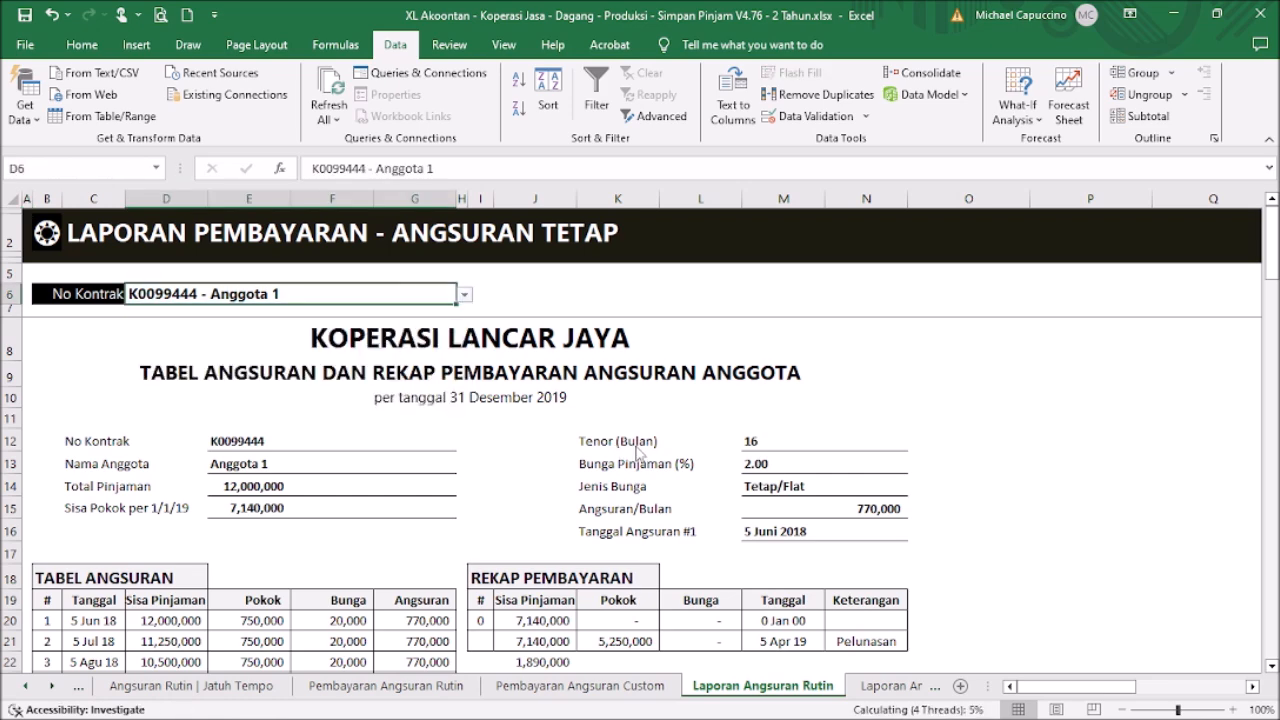
Copy the rows for installments 7 to 16 from the report's Tabel Angsuran, covering B26:G35.
scroll(565, 450, down, 3)
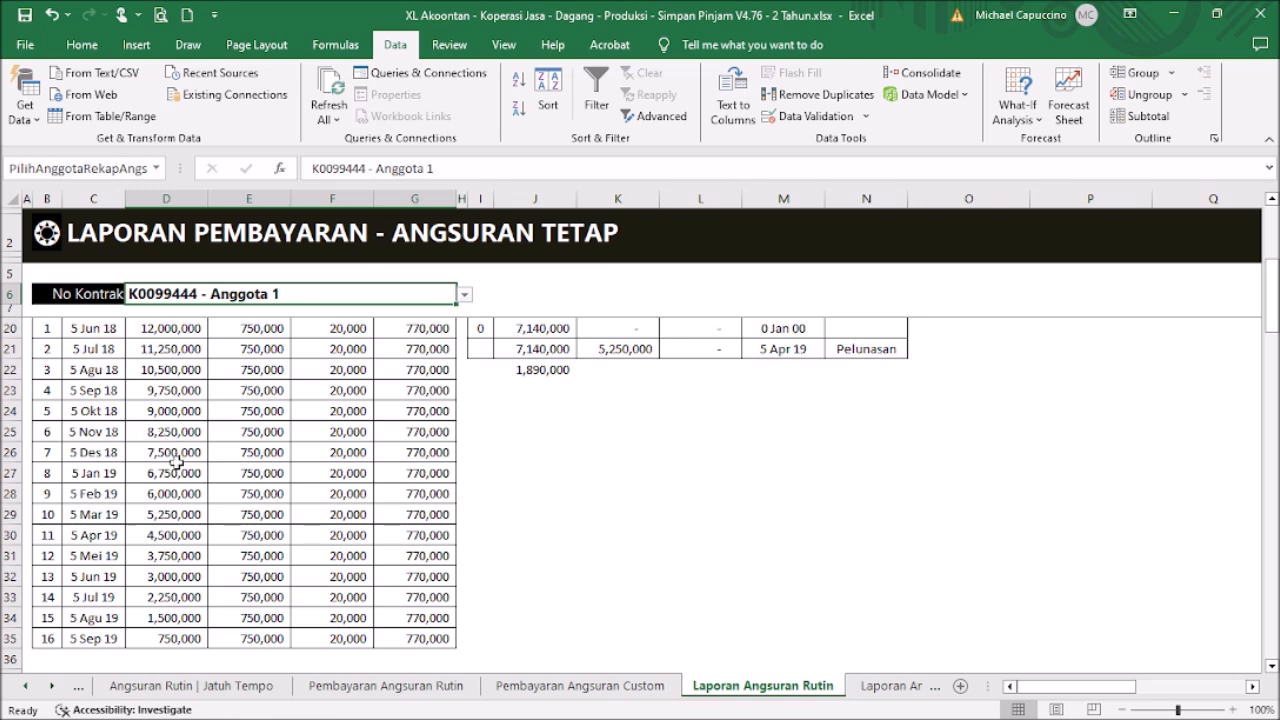
click(51, 472)
drag(51, 472, 423, 636)
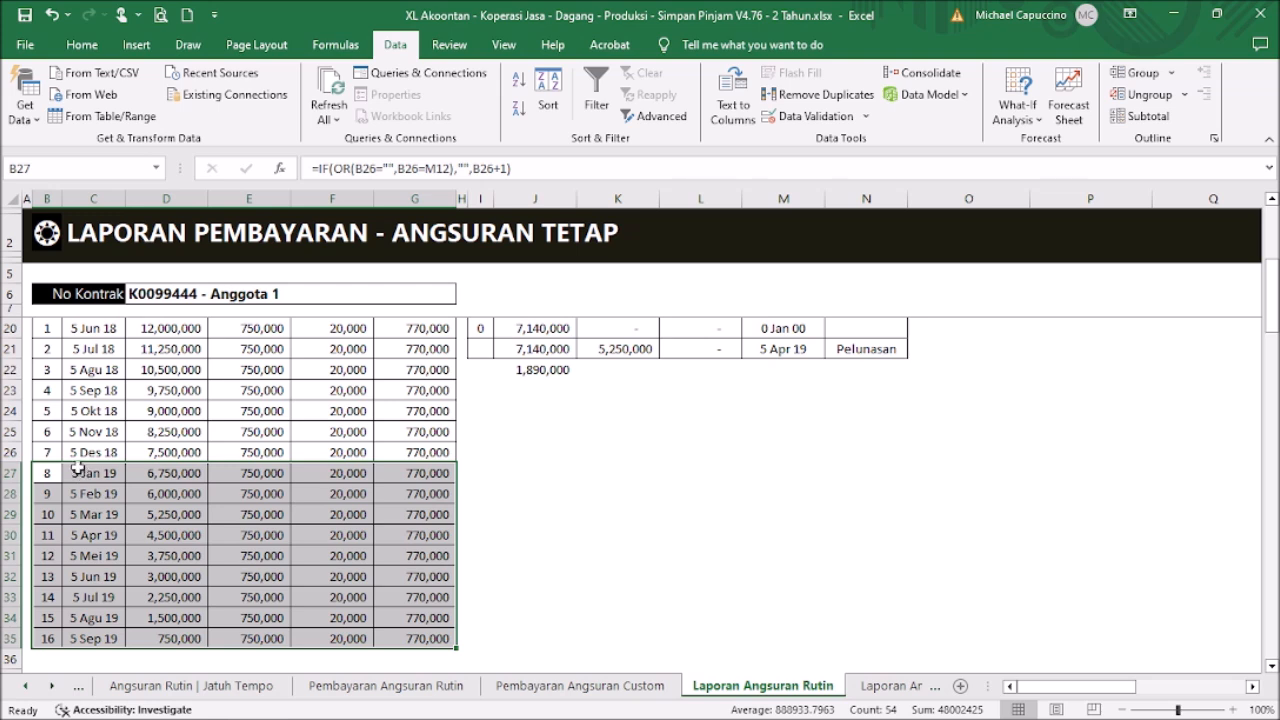
drag(49, 449, 423, 640)
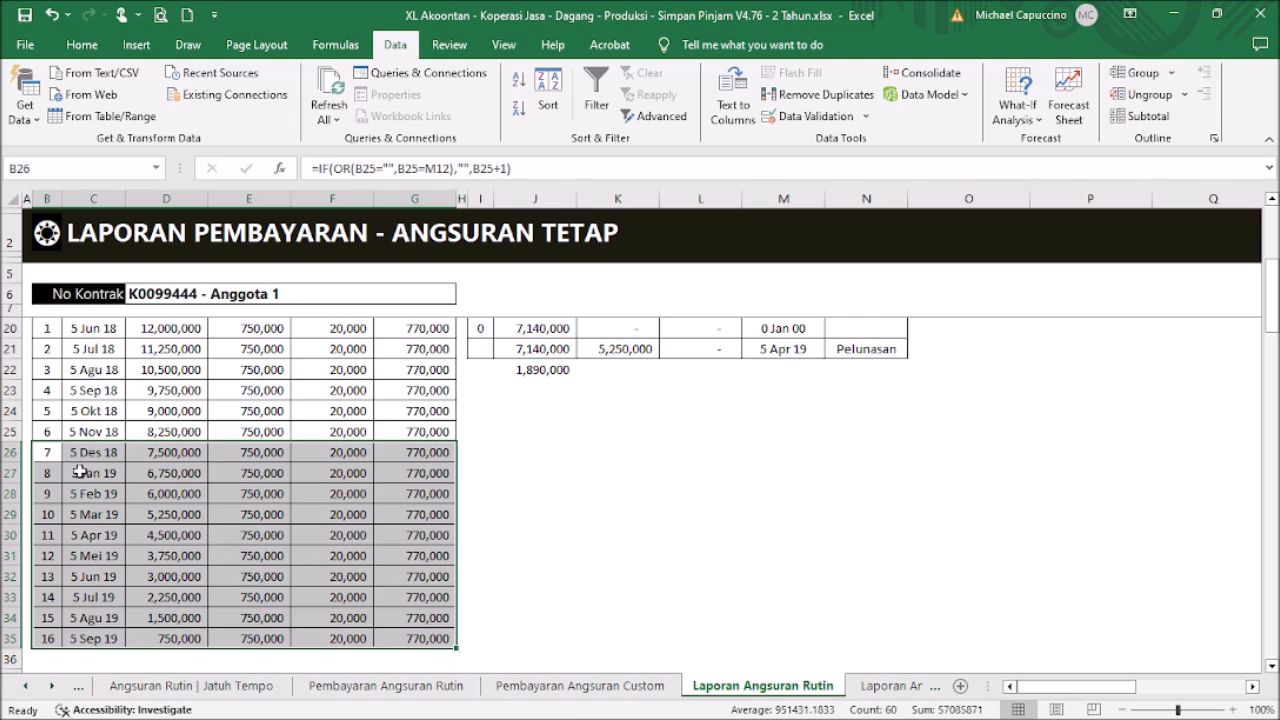
right_click(134, 456)
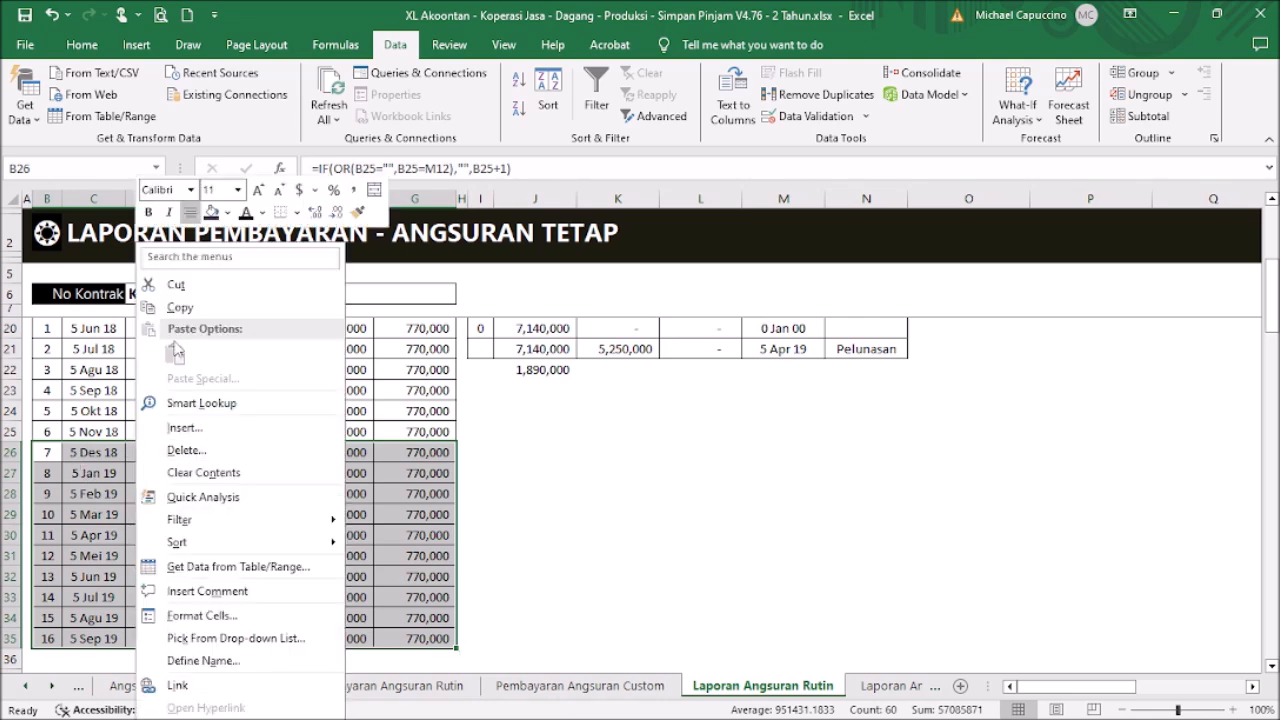
click(192, 313)
Paste the copied installment rows as values into the Perhitungan columns of Pembayaran Angsuran Rutin, starting at K8.
click(47, 234)
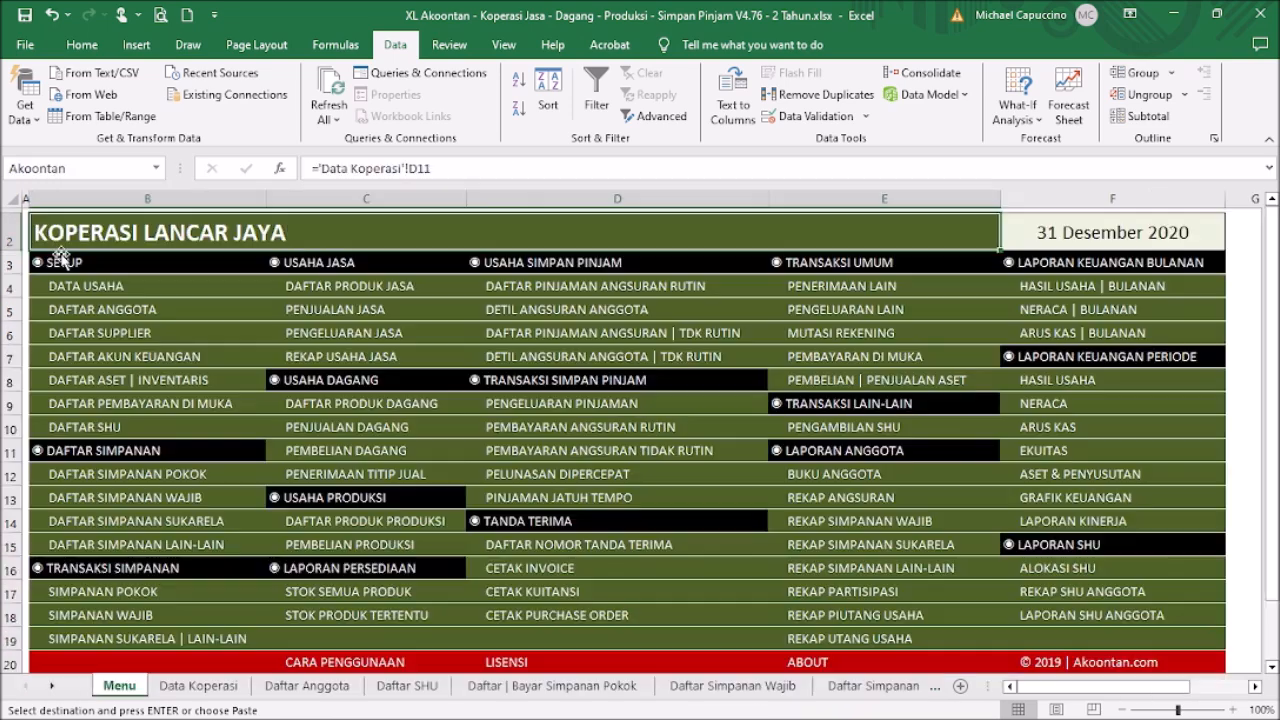
click(565, 432)
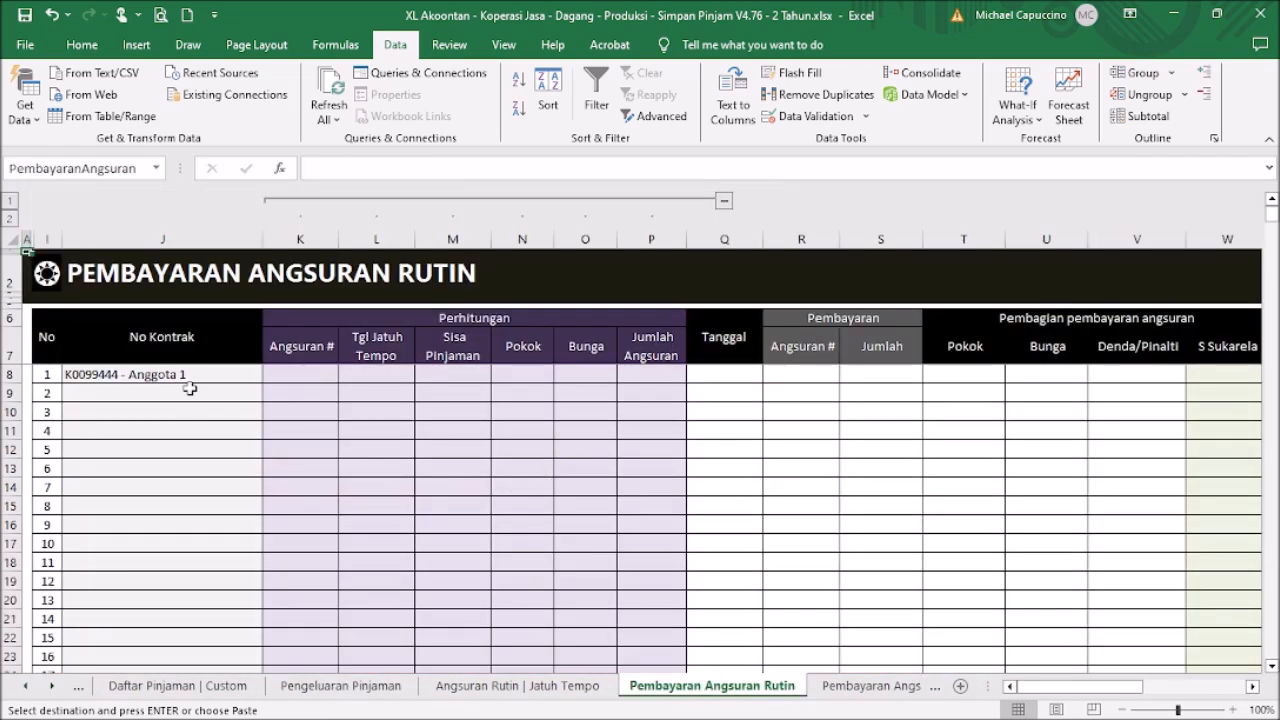
click(302, 374)
right_click(302, 374)
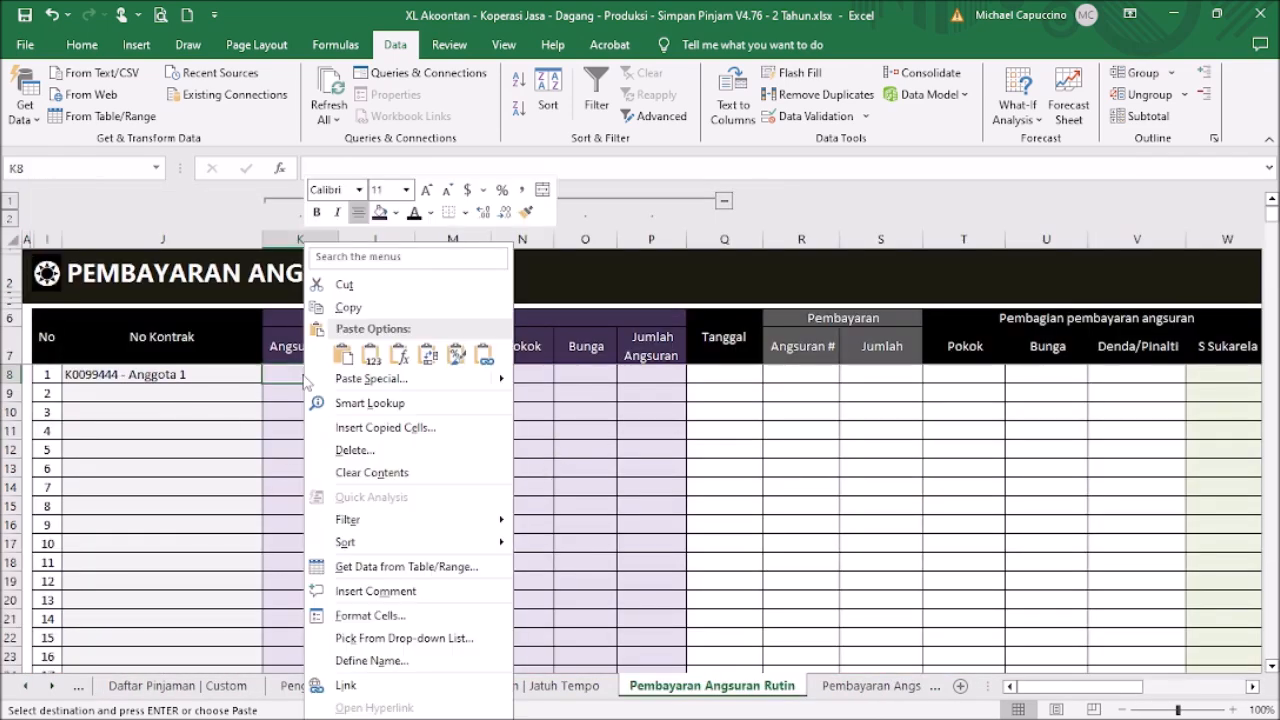
click(350, 355)
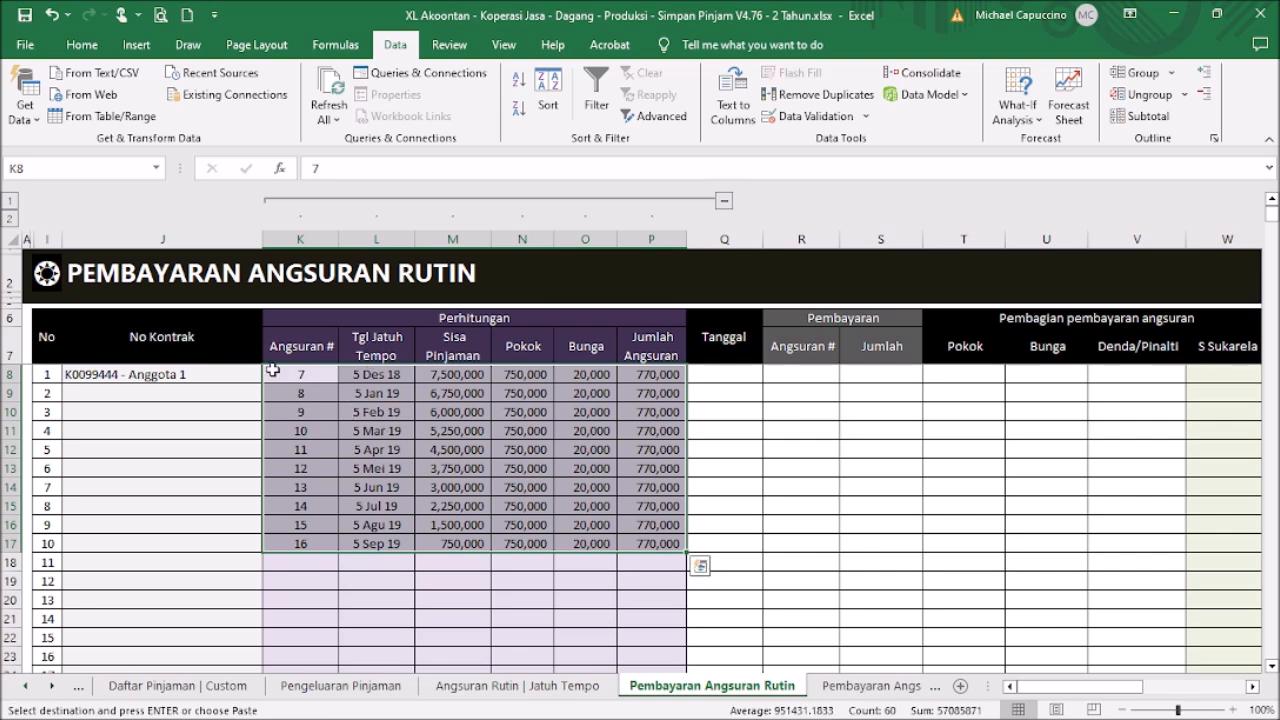
Copy Anggota 1's contract from J8 into No Kontrak cells J9 to J17, beside the pasted installments.
click(224, 372)
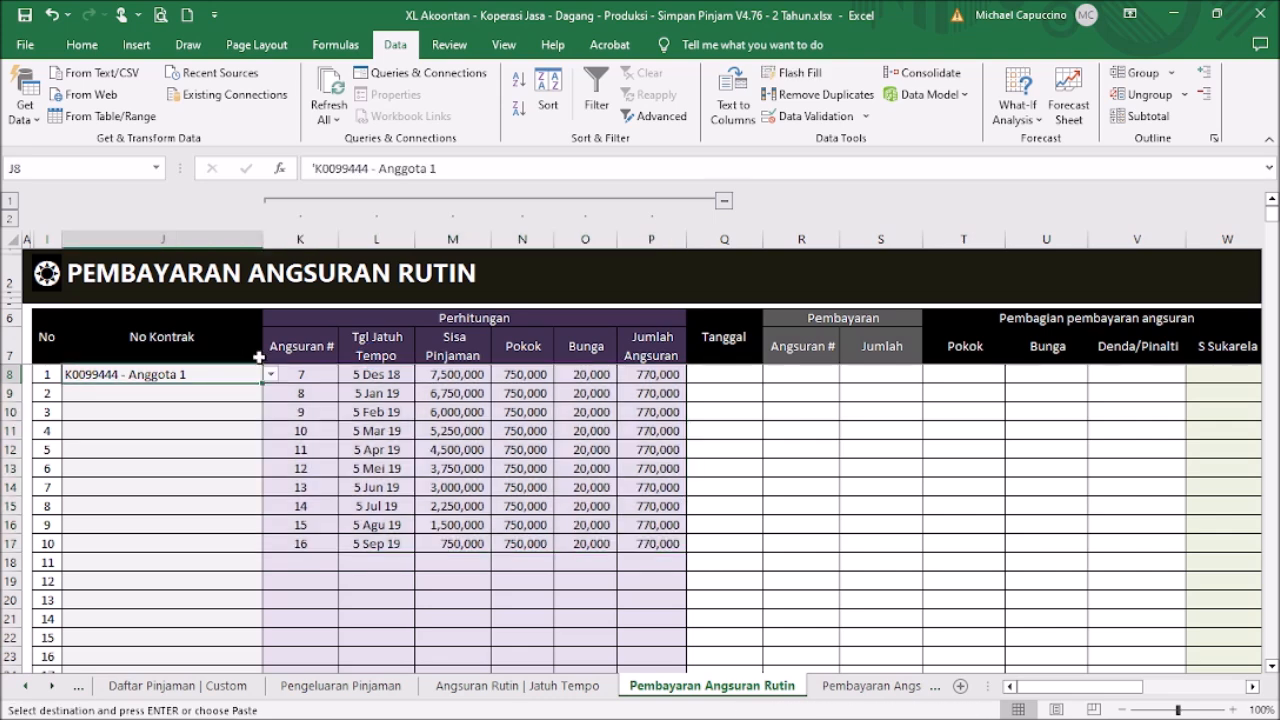
key(Escape)
key(ctrl+c)
key(Down)
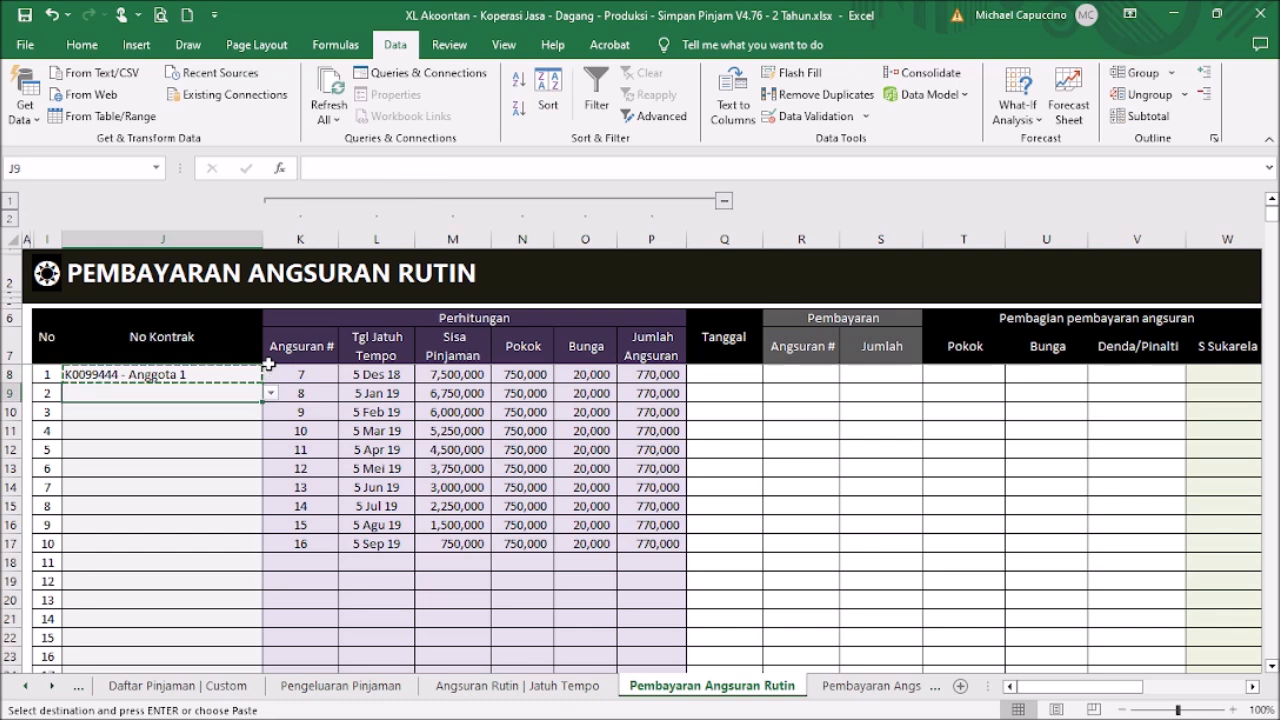
key(shift+Down)
key(shift+Down)
key(shift+Down)
key(shift+Down)
key(shift+Down)
key(shift+Down)
key(shift+Down)
key(shift+Down)
key(ctrl+v)
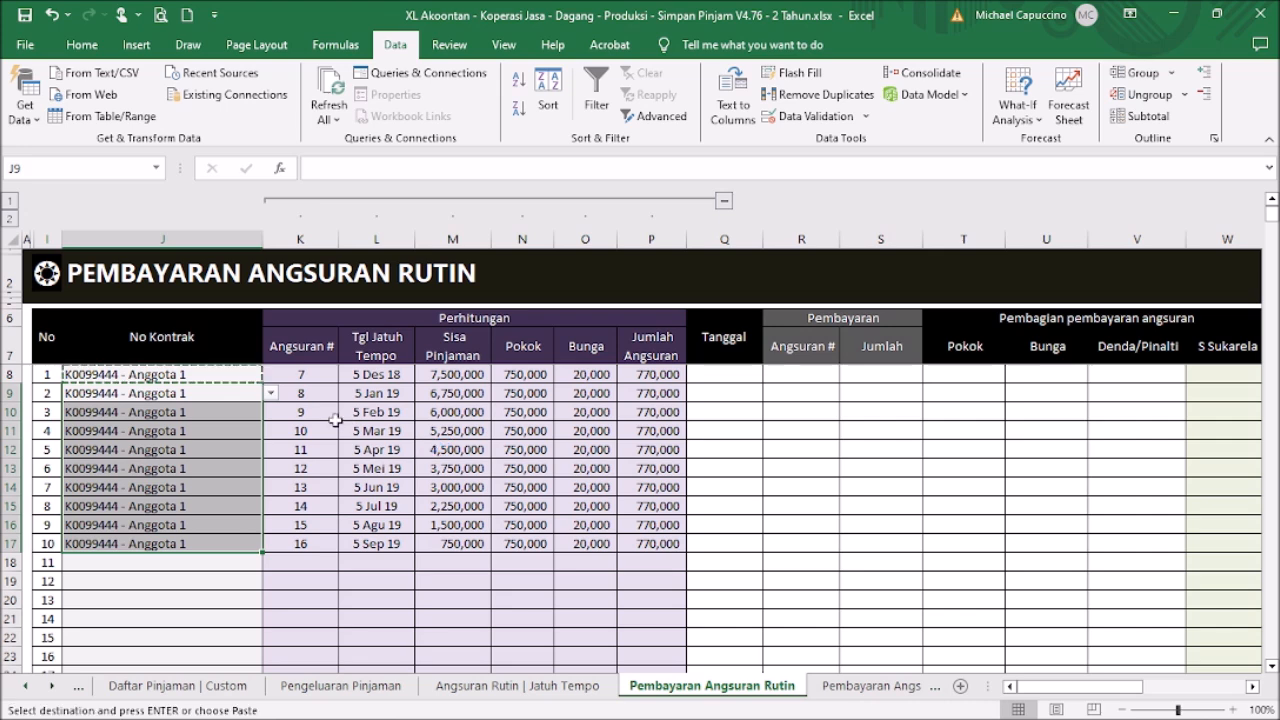
click(555, 481)
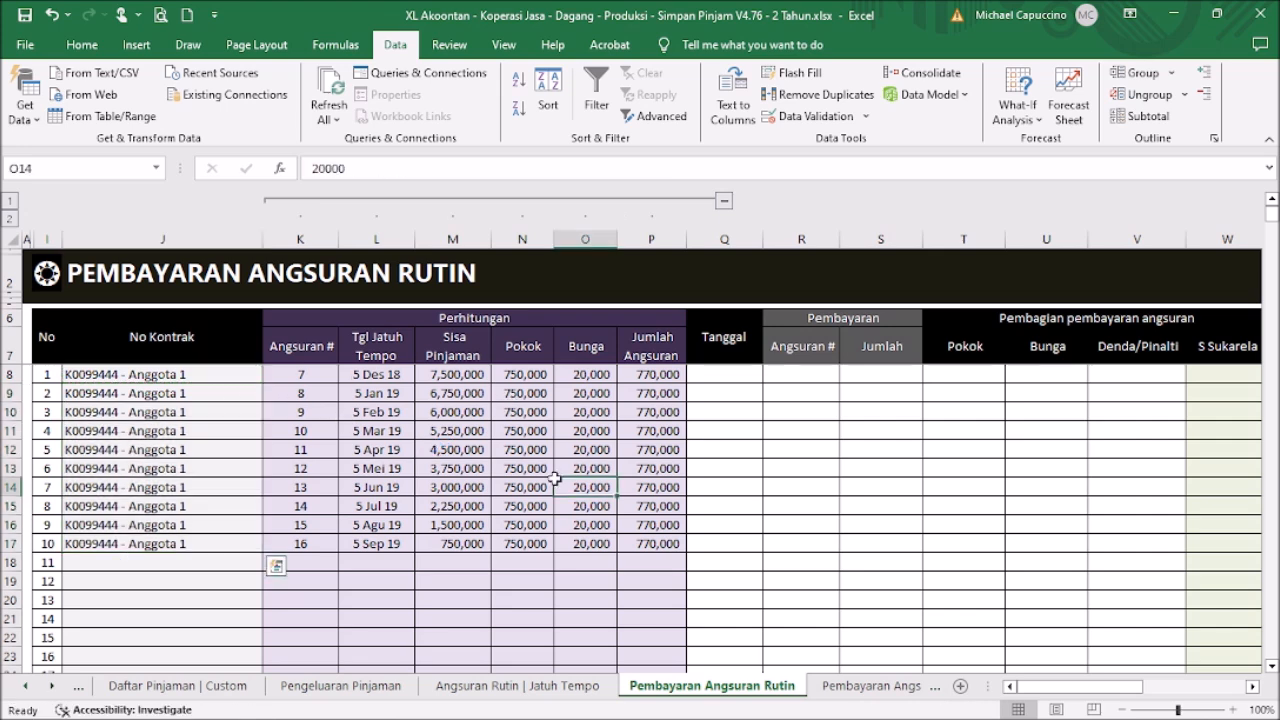
Enter the payment date 5 Jan 19 in the Tanggal column of the first payment row.
click(734, 487)
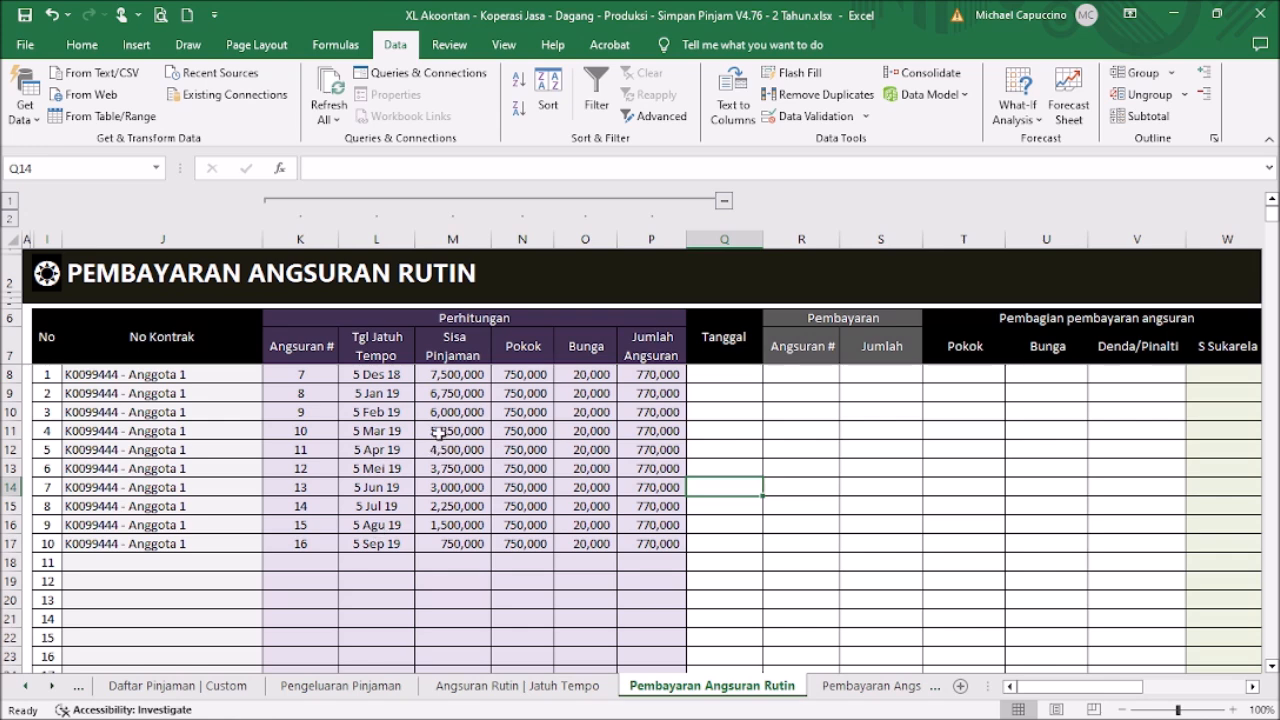
click(729, 377)
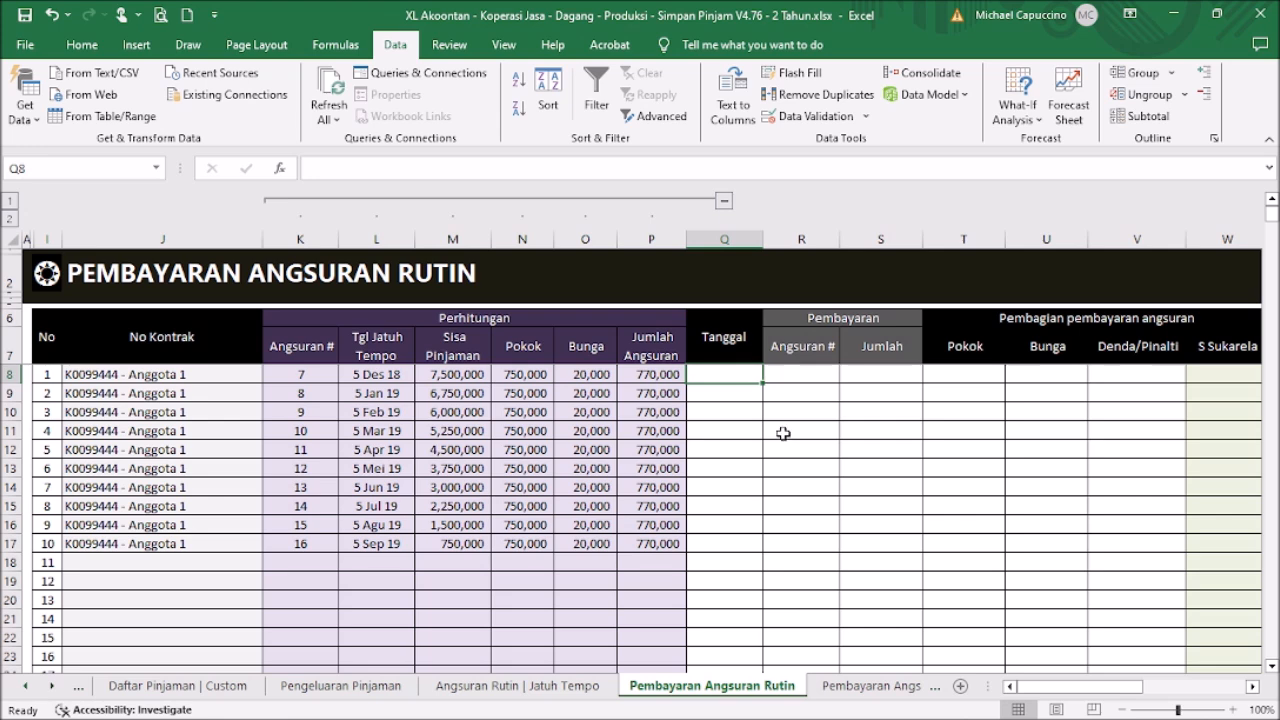
text(5 jan)
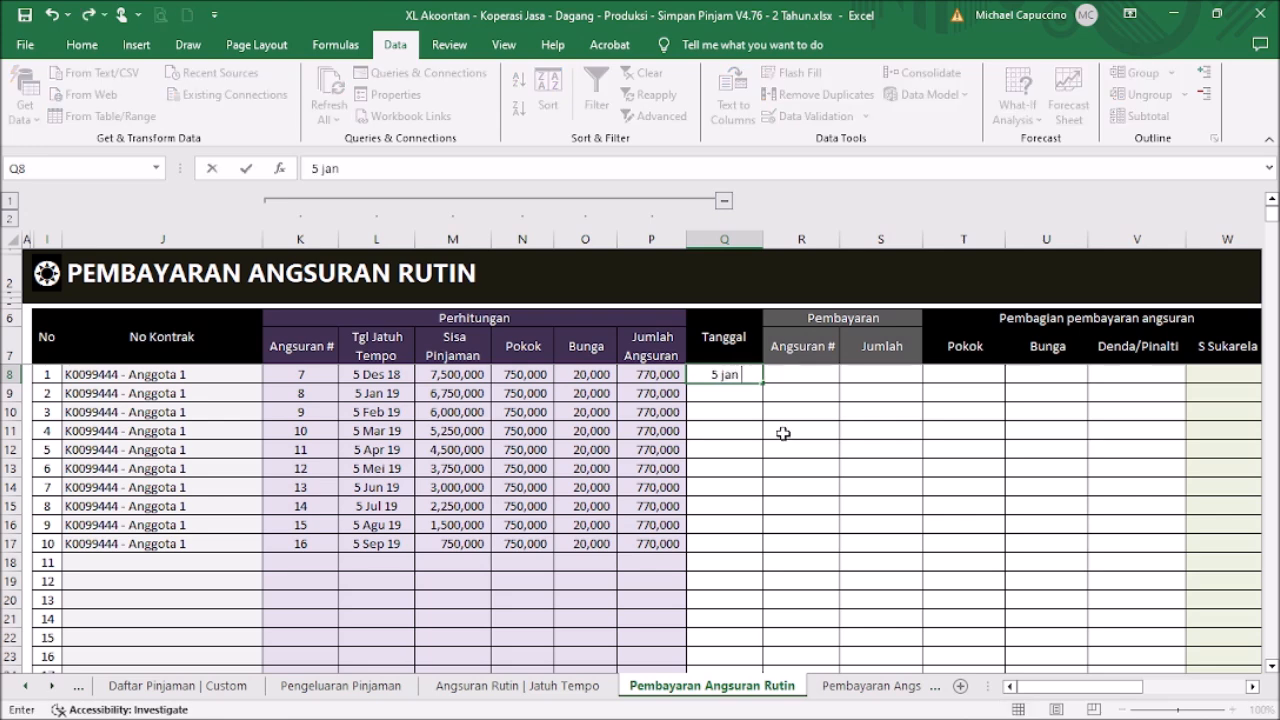
text( 19)
key(Return)
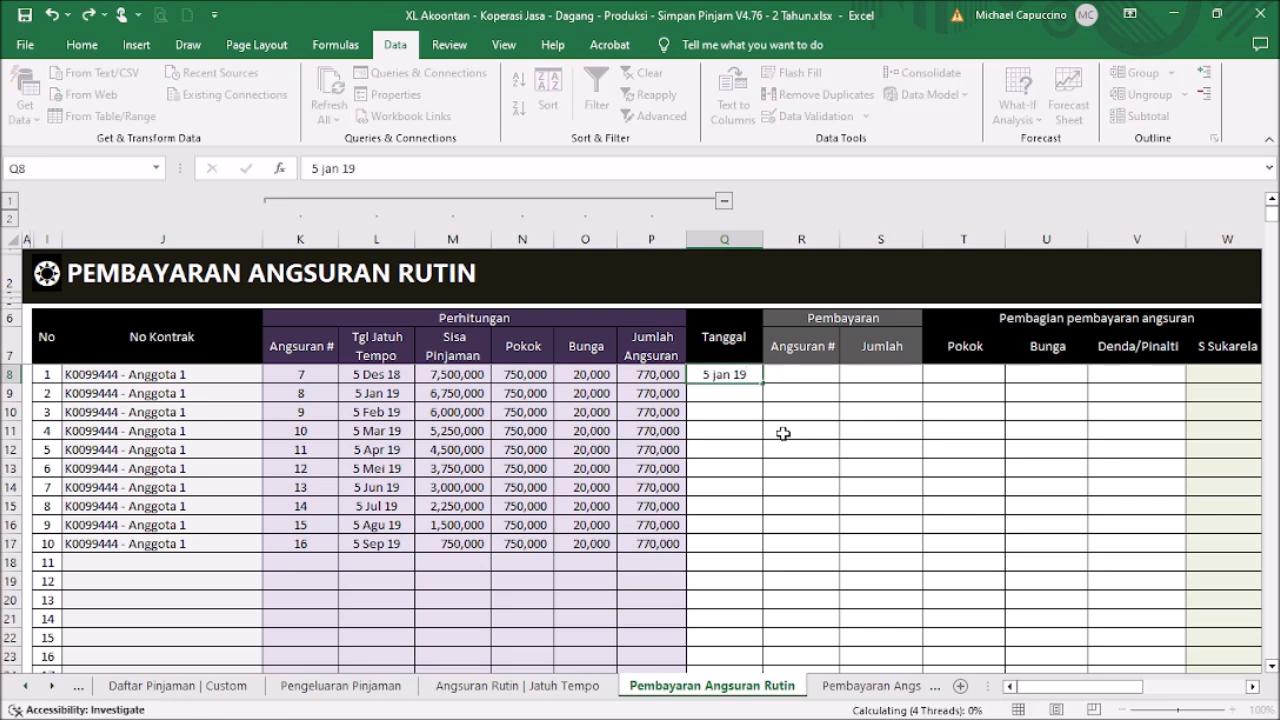
Enter 7 as the Angsuran # under Pembayaran in the first payment row.
key(Right)
key(Left)
key(Left)
key(Left)
key(Left)
key(Left)
key(Left)
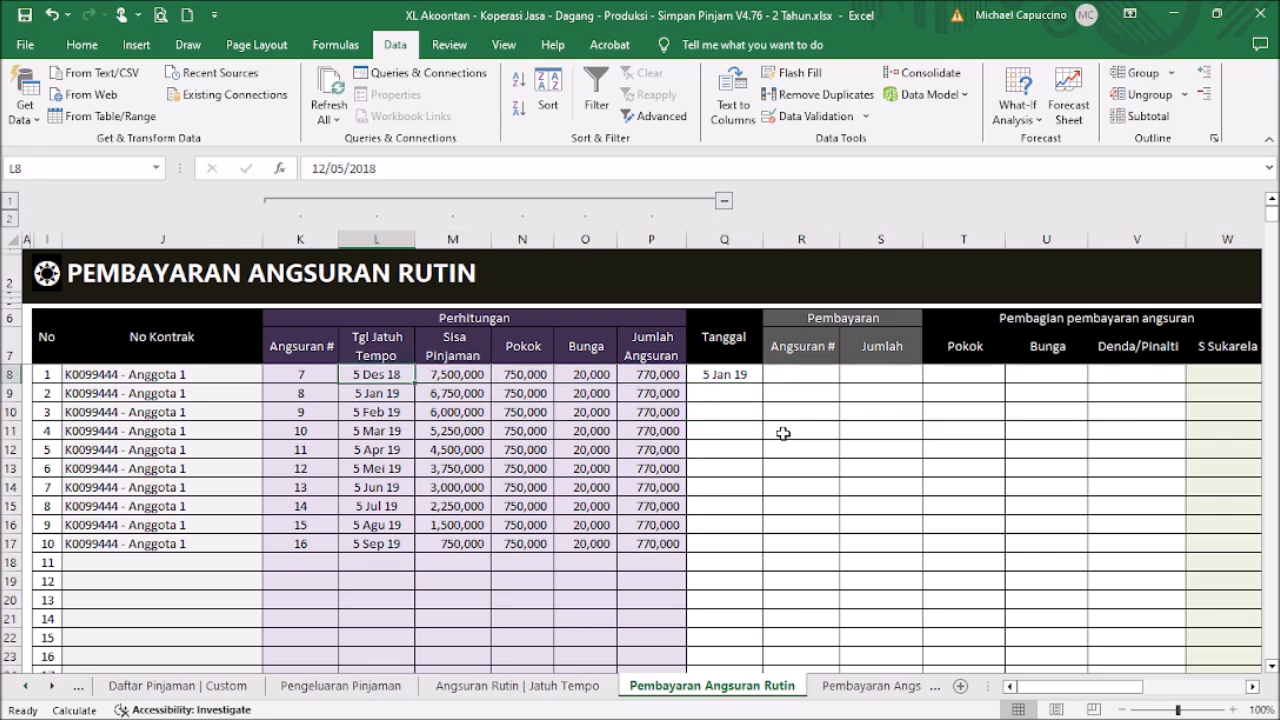
key(Right)
key(Right)
key(Right)
key(Right)
key(Right)
key(Right)
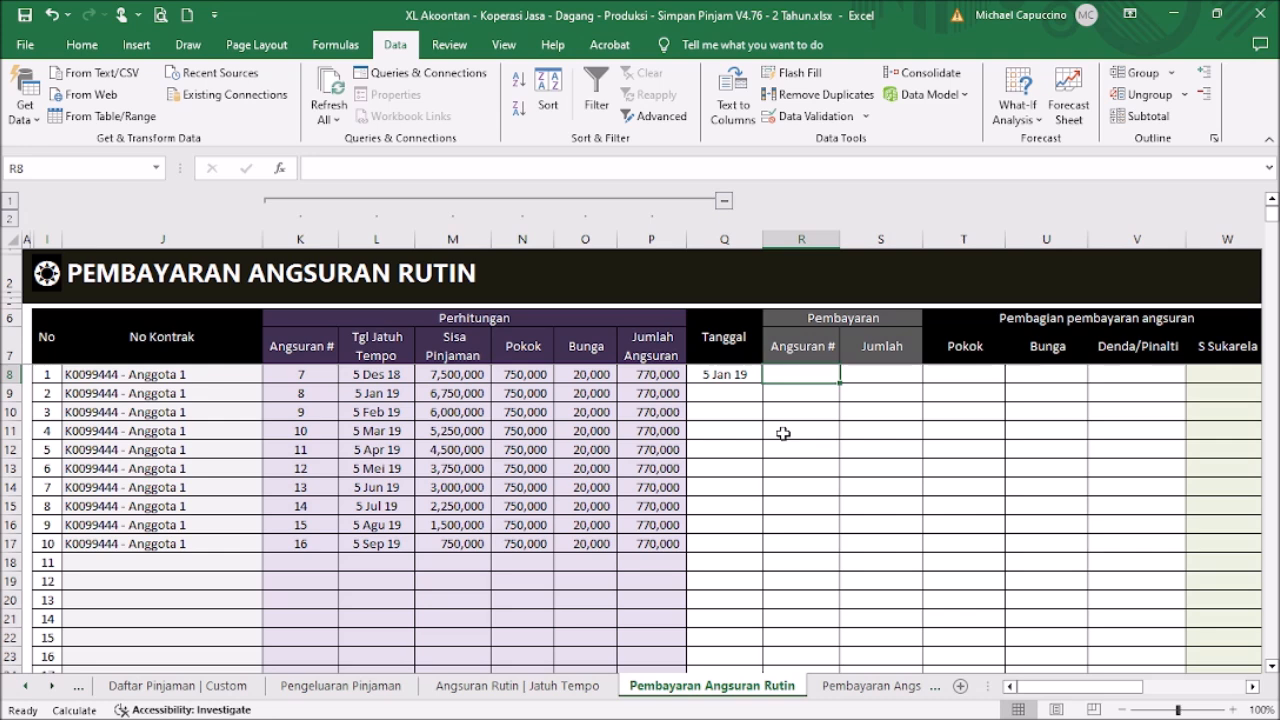
text(7)
key(Right)
Enter a payment Jumlah of 500,000 for installment 7 in the first payment row.
key(Right)
key(Left)
key(Left)
key(Left)
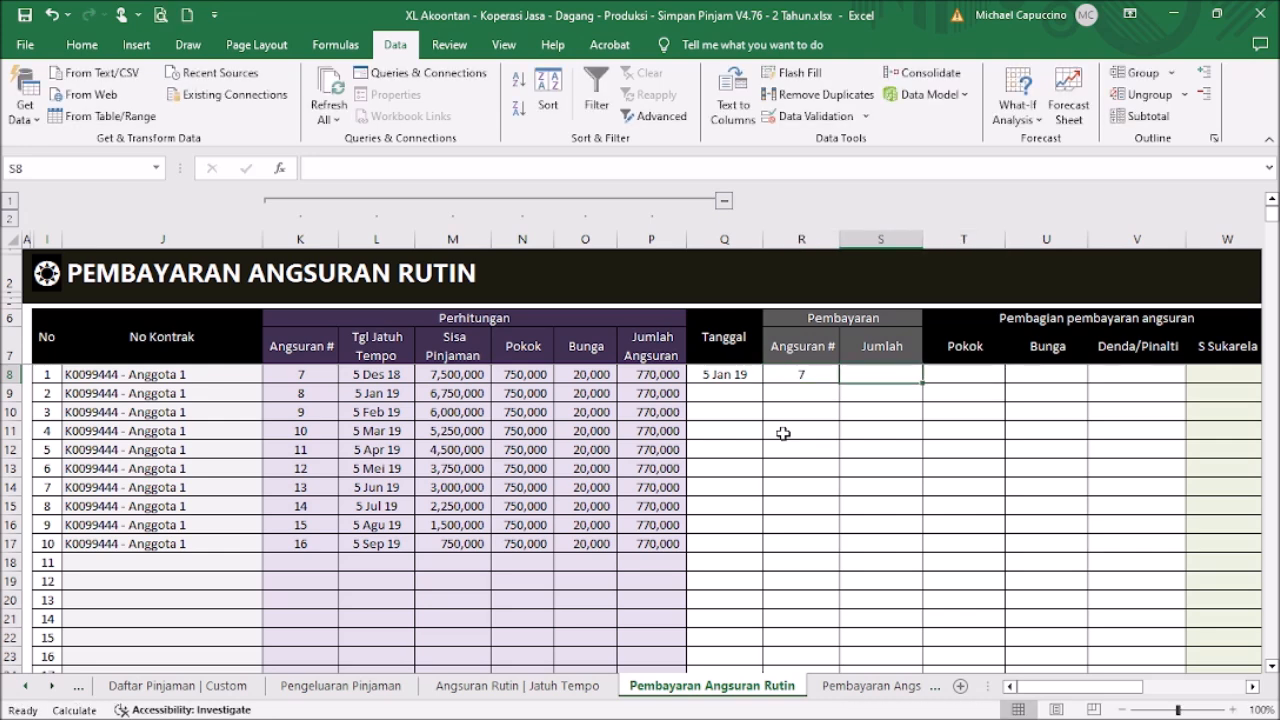
key(Left)
key(Left)
key(Left)
key(Left)
key(Right)
key(Right)
key(Right)
key(Right)
key(Right)
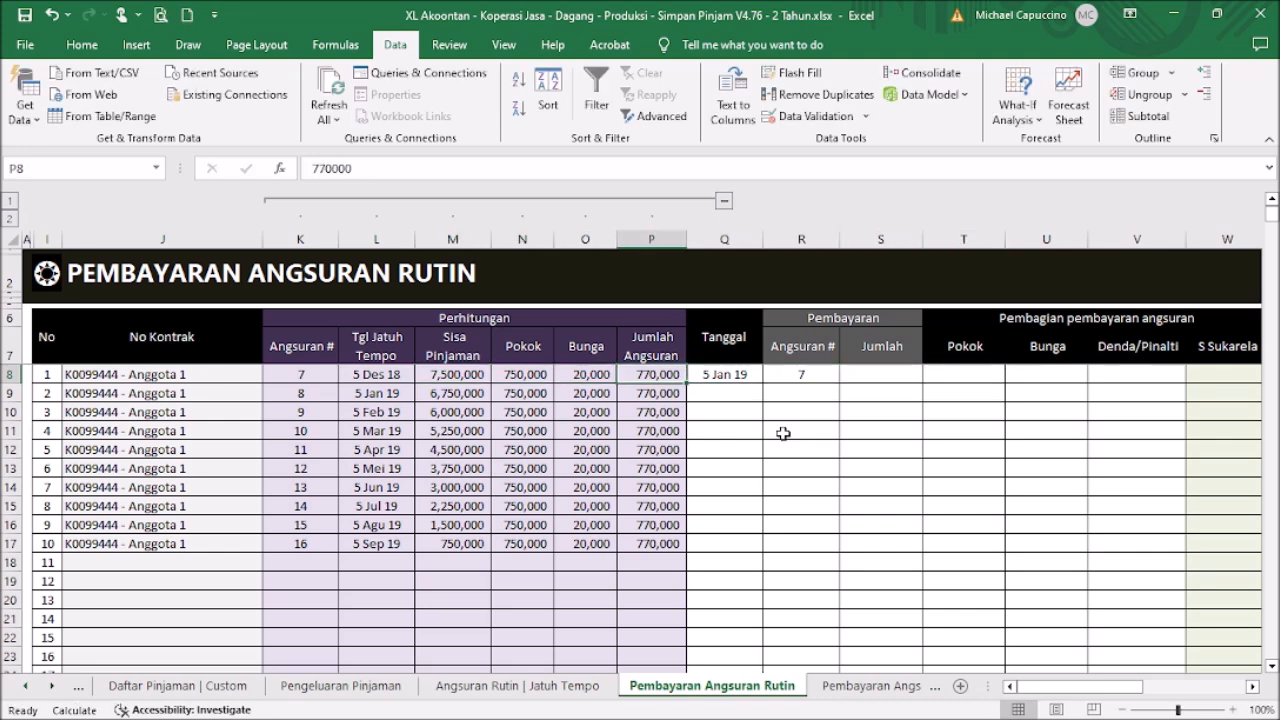
key(Right)
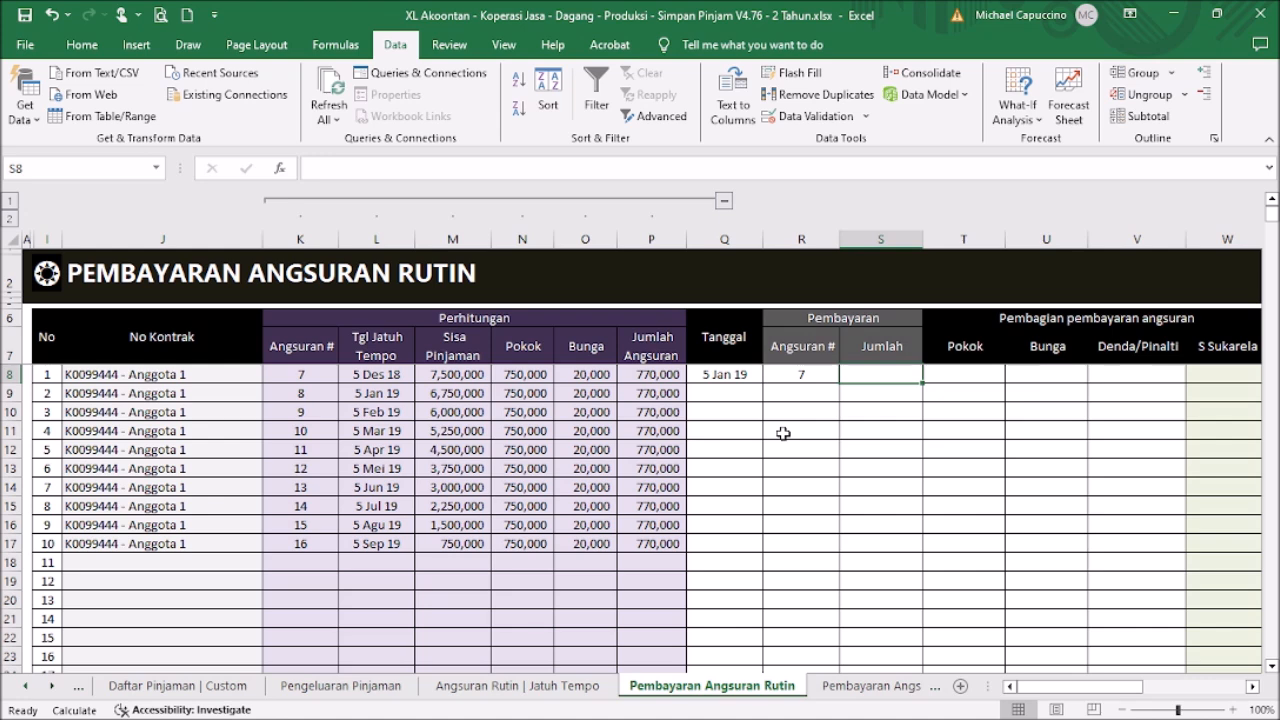
text(500000)
key(Return)
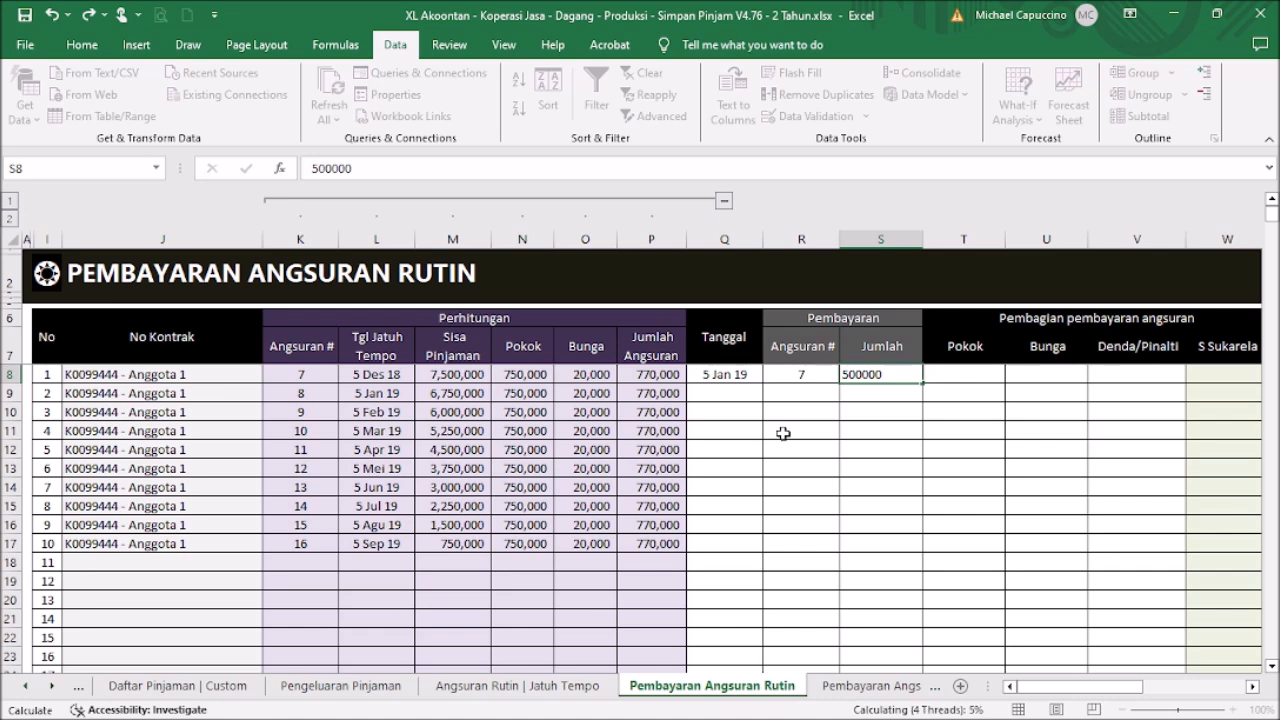
Enter the payment date 6 Jan 19 in the Tanggal column of the second payment row.
key(Down)
key(Down)
key(Down)
key(Up)
key(Up)
key(Left)
key(Left)
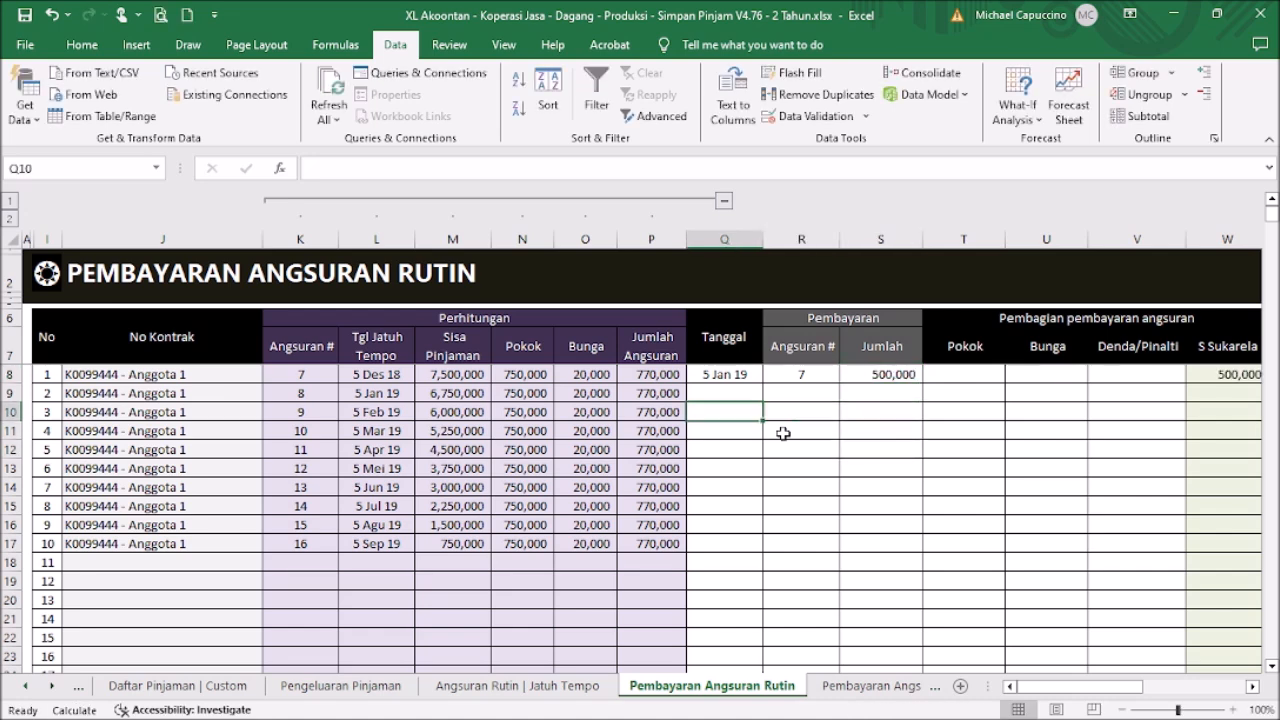
key(Up)
key(Up)
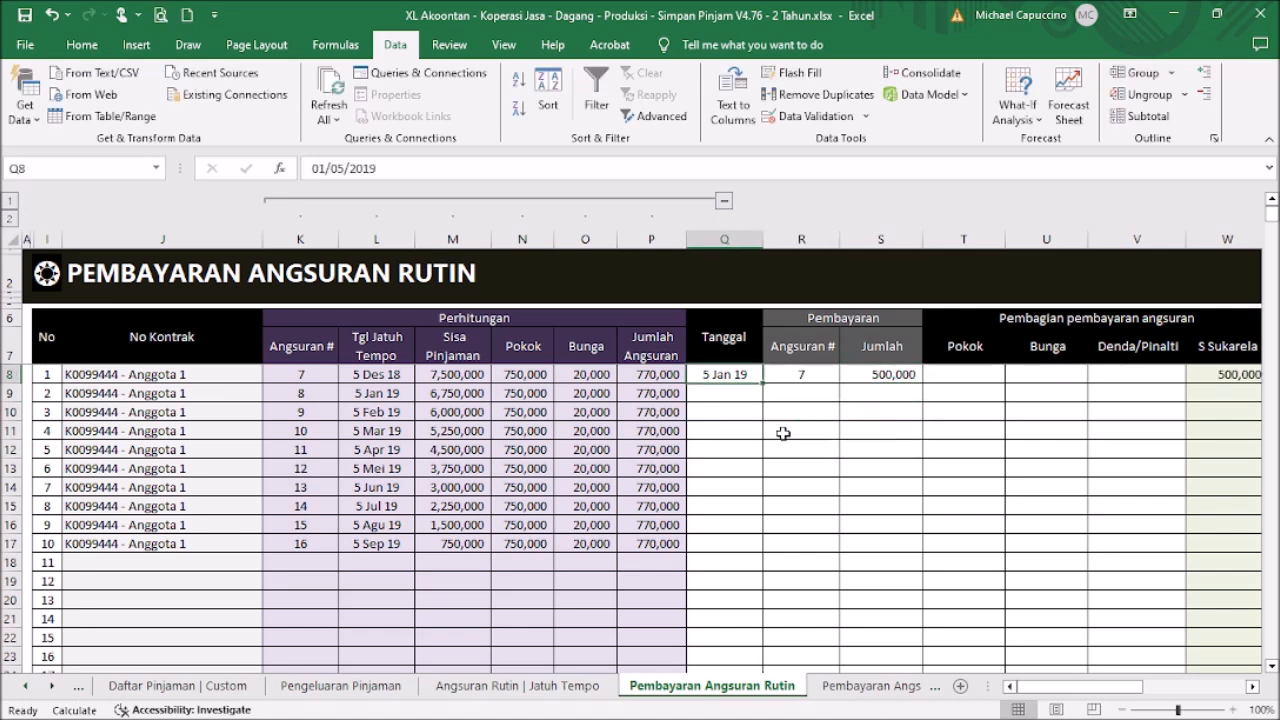
key(Down)
text(6 jan)
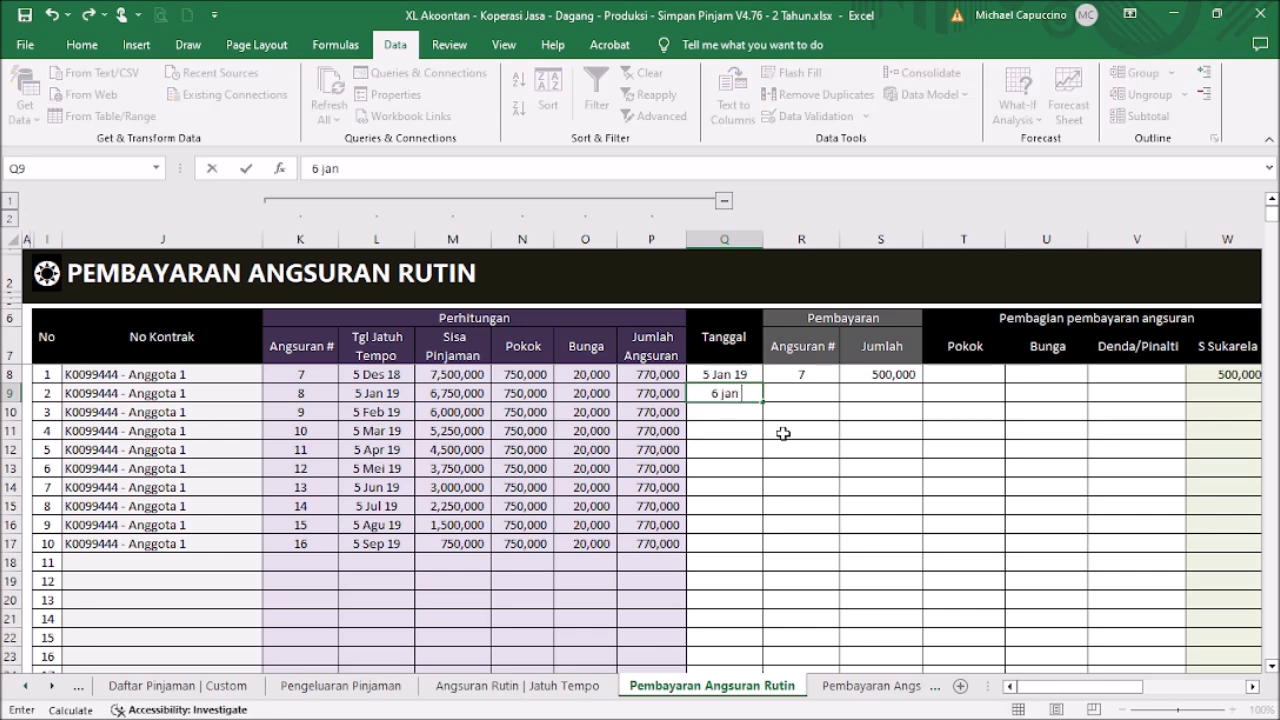
text( 15)
key(BackSpace)
text(9)
key(Return)
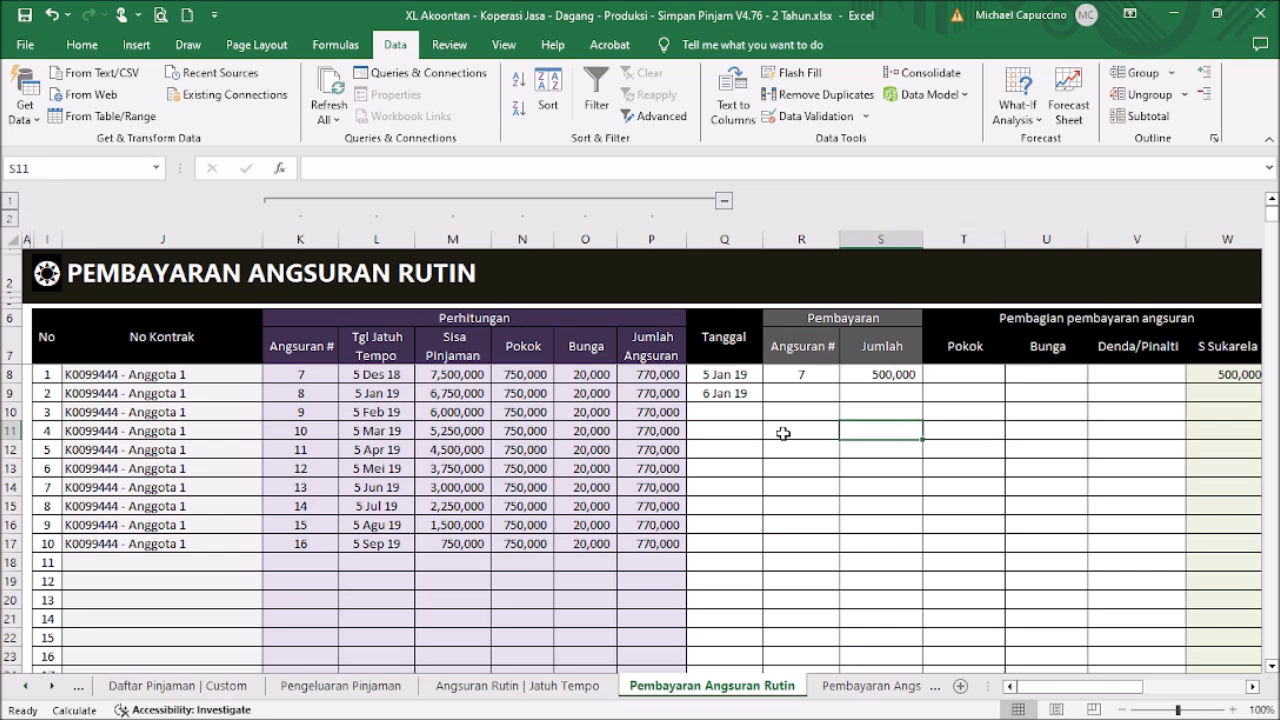
Enter Angsuran # 8 and a payment Jumlah of 770,000 in the second payment row.
key(Left)
key(Up)
text(8)
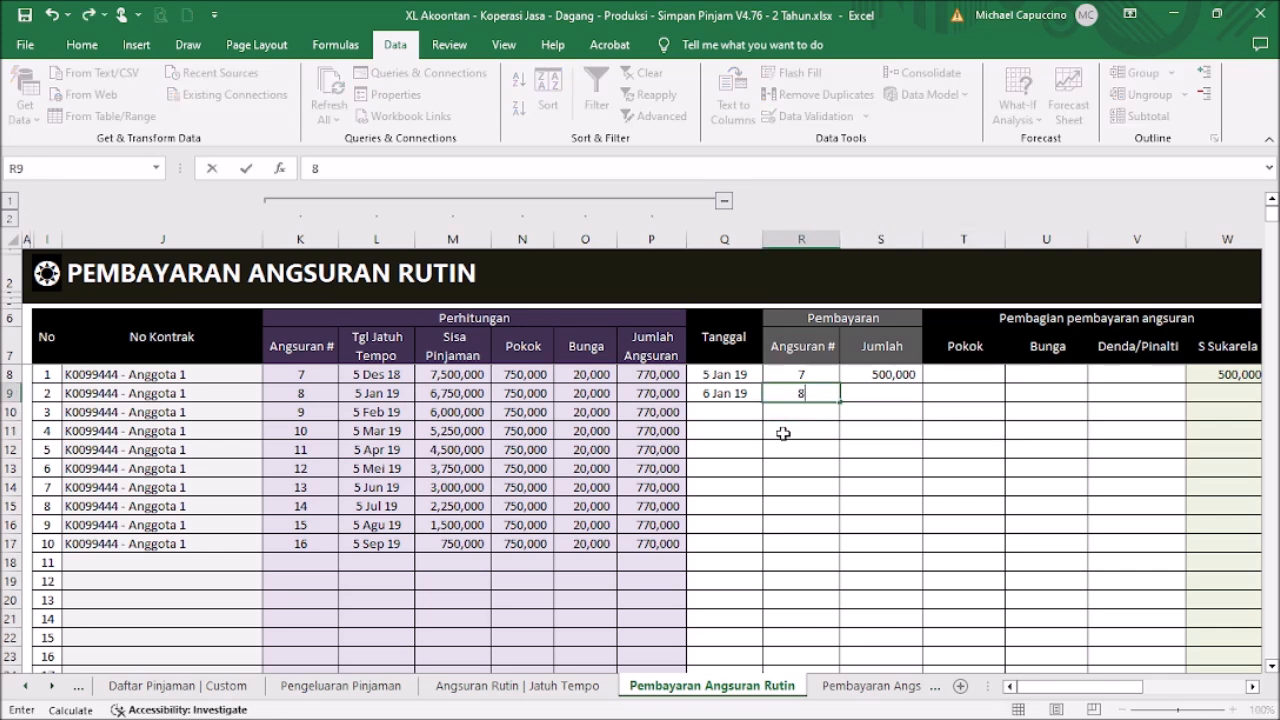
key(Tab)
text(770,000)
key(Down)
key(Down)
key(Down)
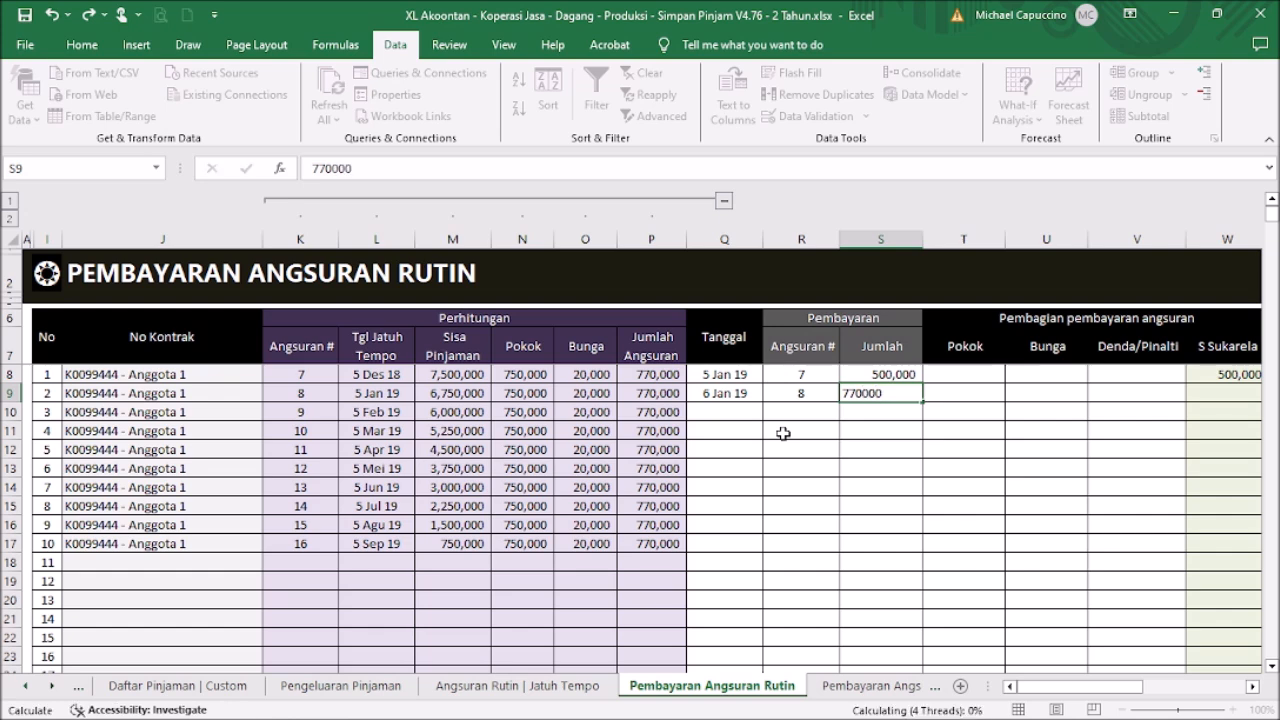
Examine the first payment row's split columns and its scheduled Pokok amount under Perhitungan.
key(Up)
key(Up)
key(Up)
key(Up)
key(Right)
key(Right)
key(Right)
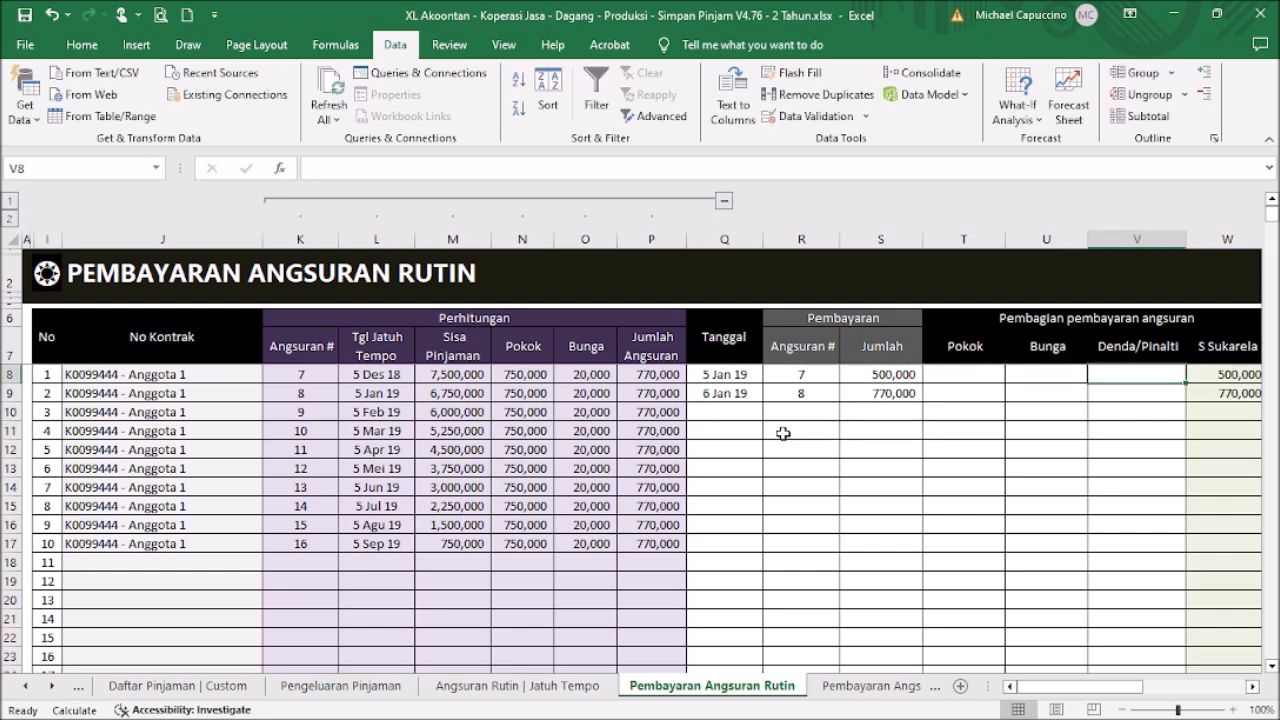
key(Left)
key(Left)
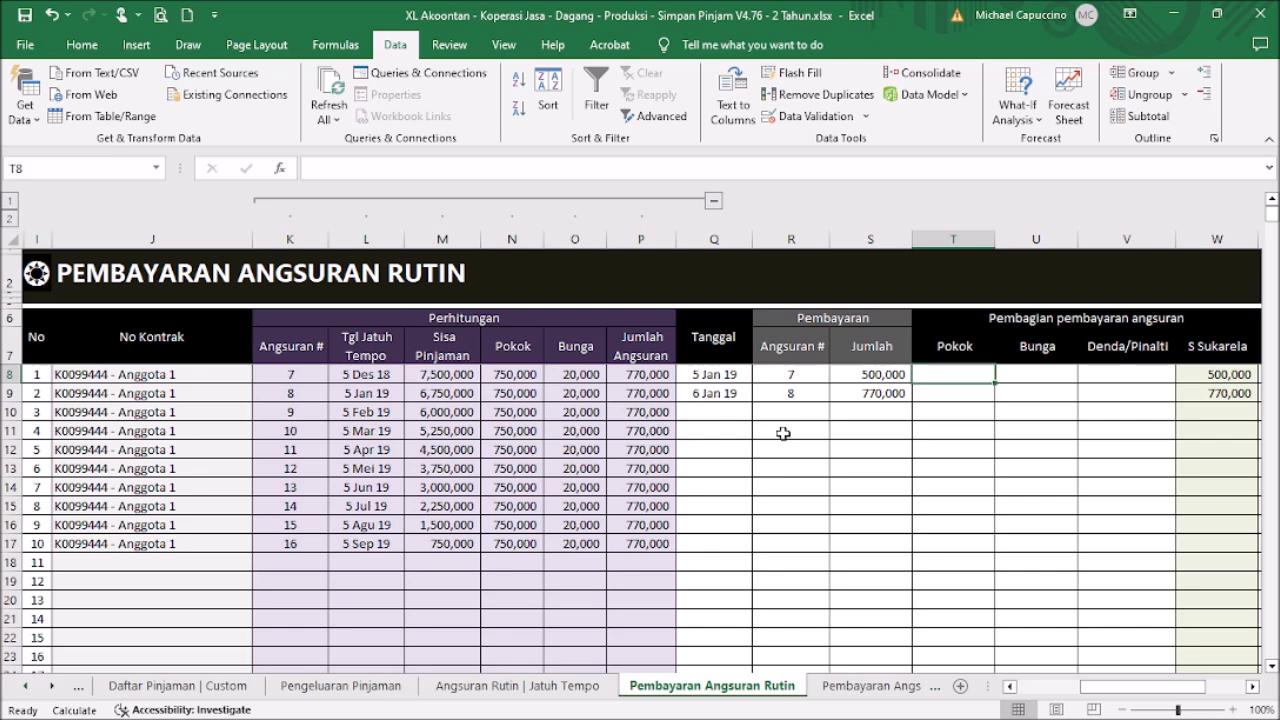
key(Left)
key(Left)
key(Left)
key(Left)
key(Left)
key(Left)
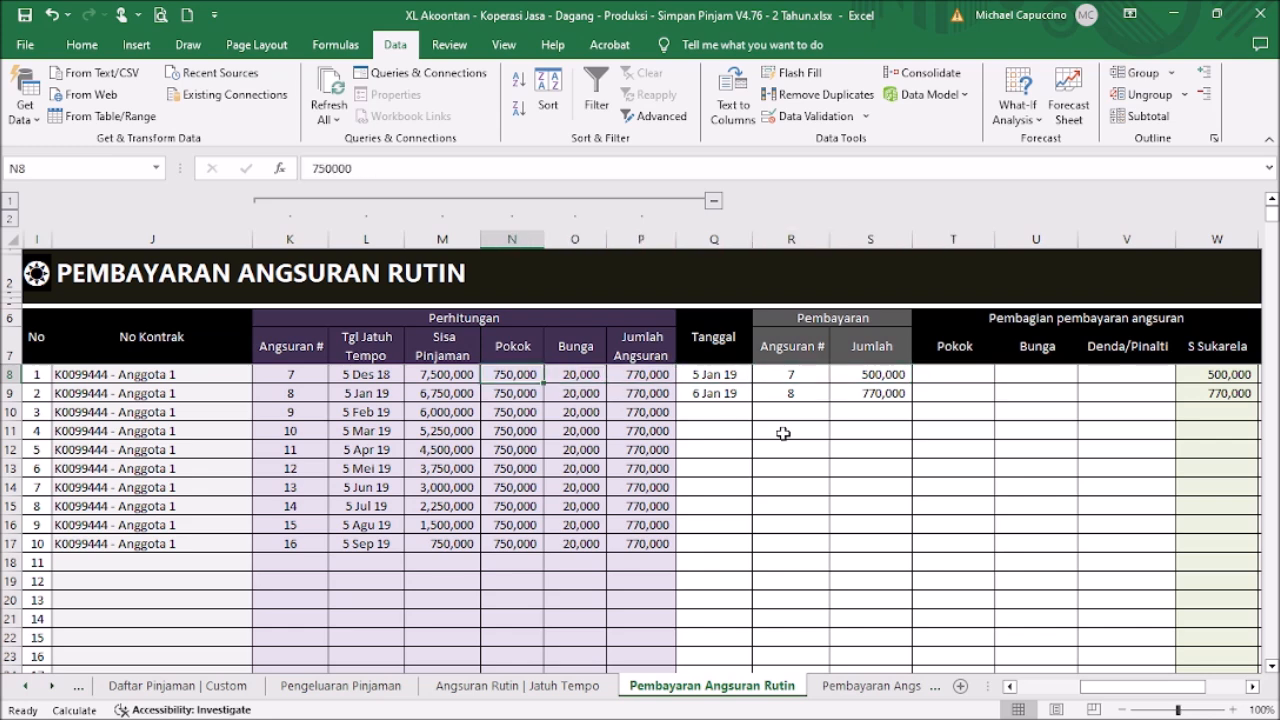
Enter 500,000 as the Pokok portion of the first row's payment under Pembagian pembayaran angsuran.
key(Right)
key(Right)
key(Right)
key(Right)
key(Right)
key(Right)
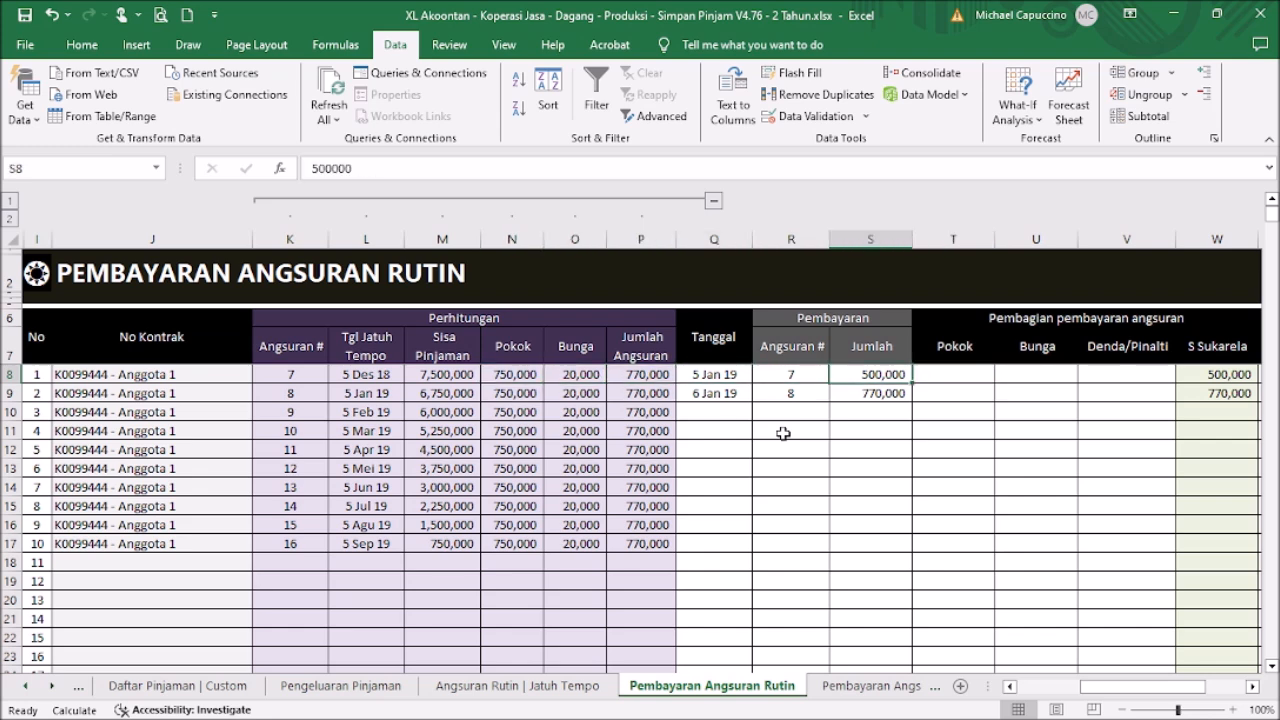
text(500000)
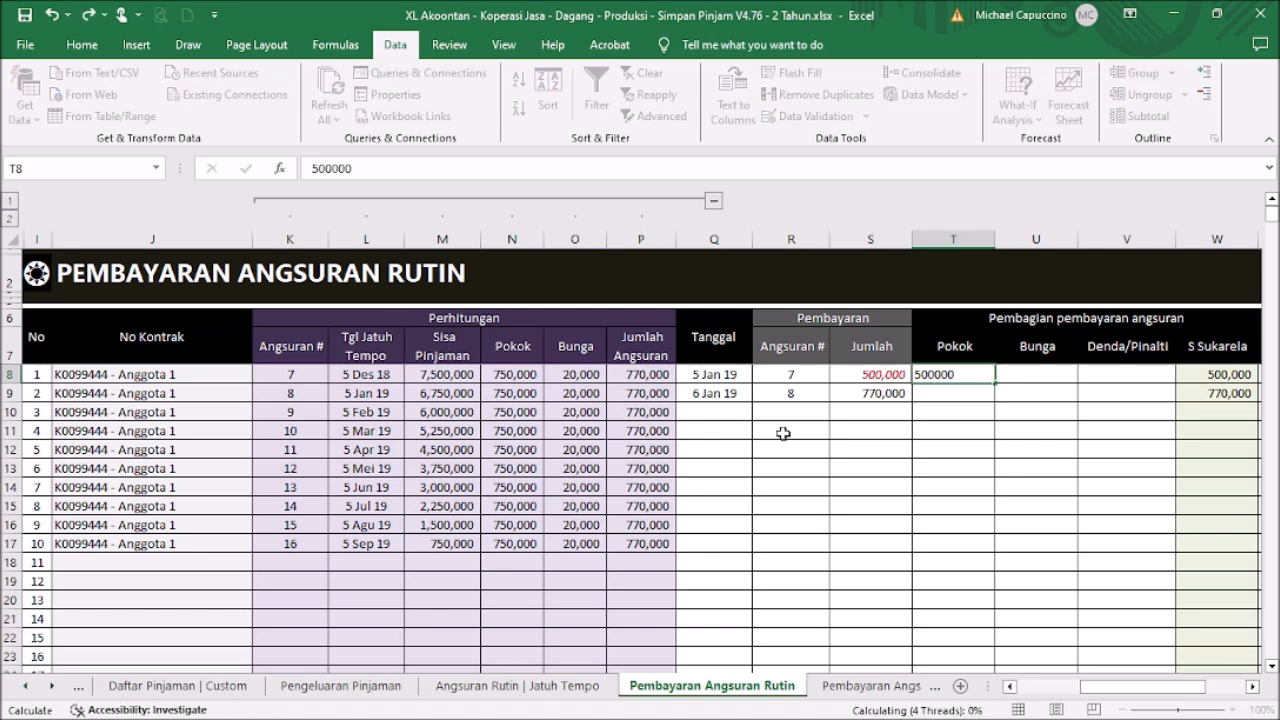
key(Return)
Split the second row's payment into 750,000 Pokok and 20,000 Bunga, dismissing the Dropbox notification.
key(Left)
key(Left)
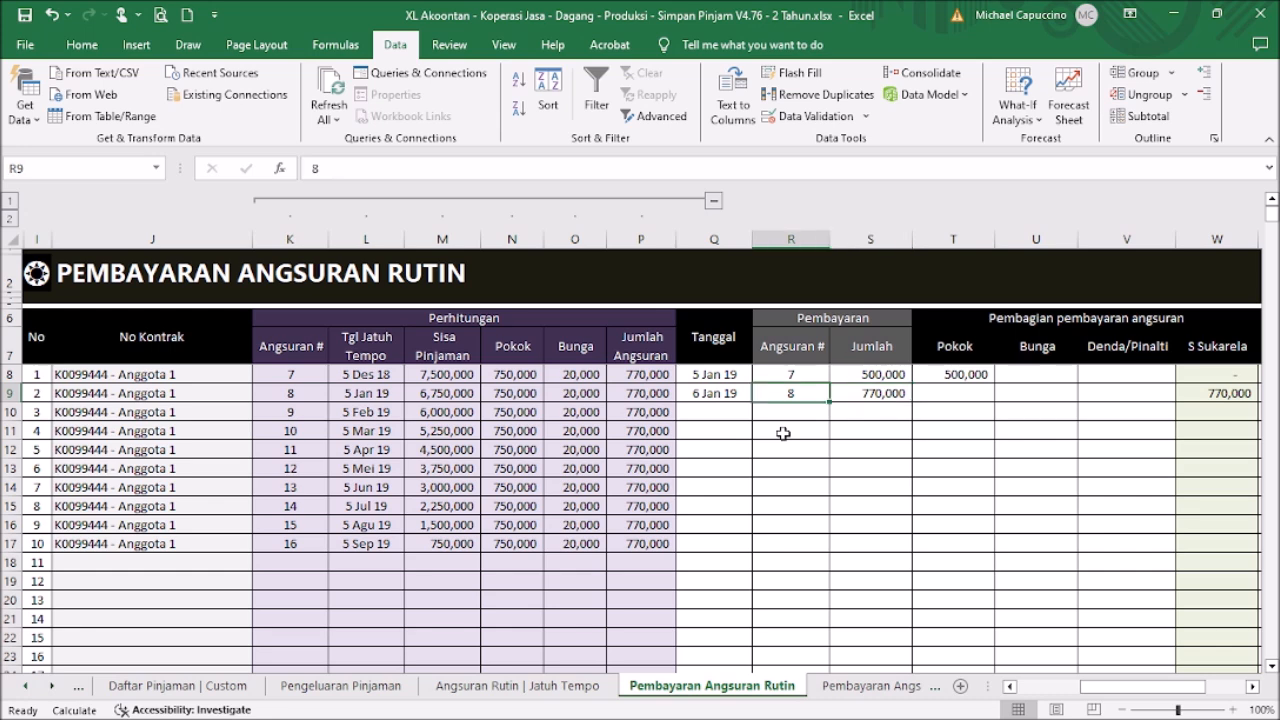
key(Right)
key(Right)
text(7500)
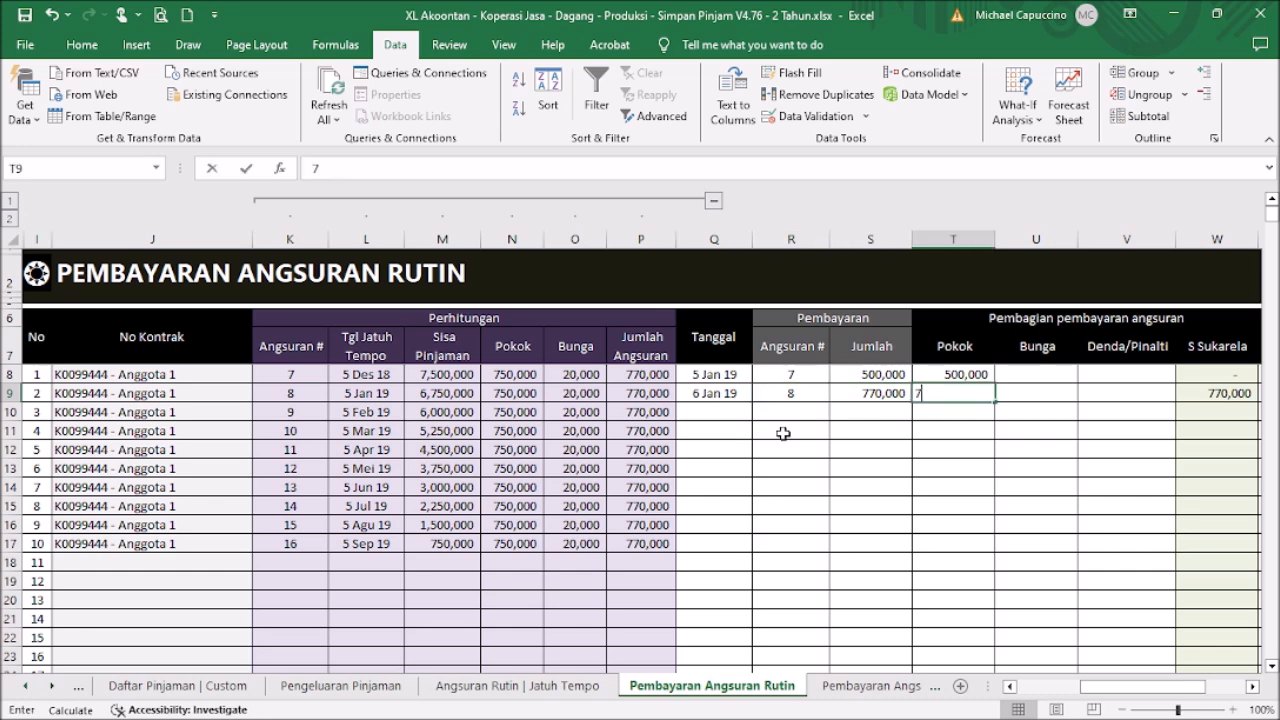
key(Tab)
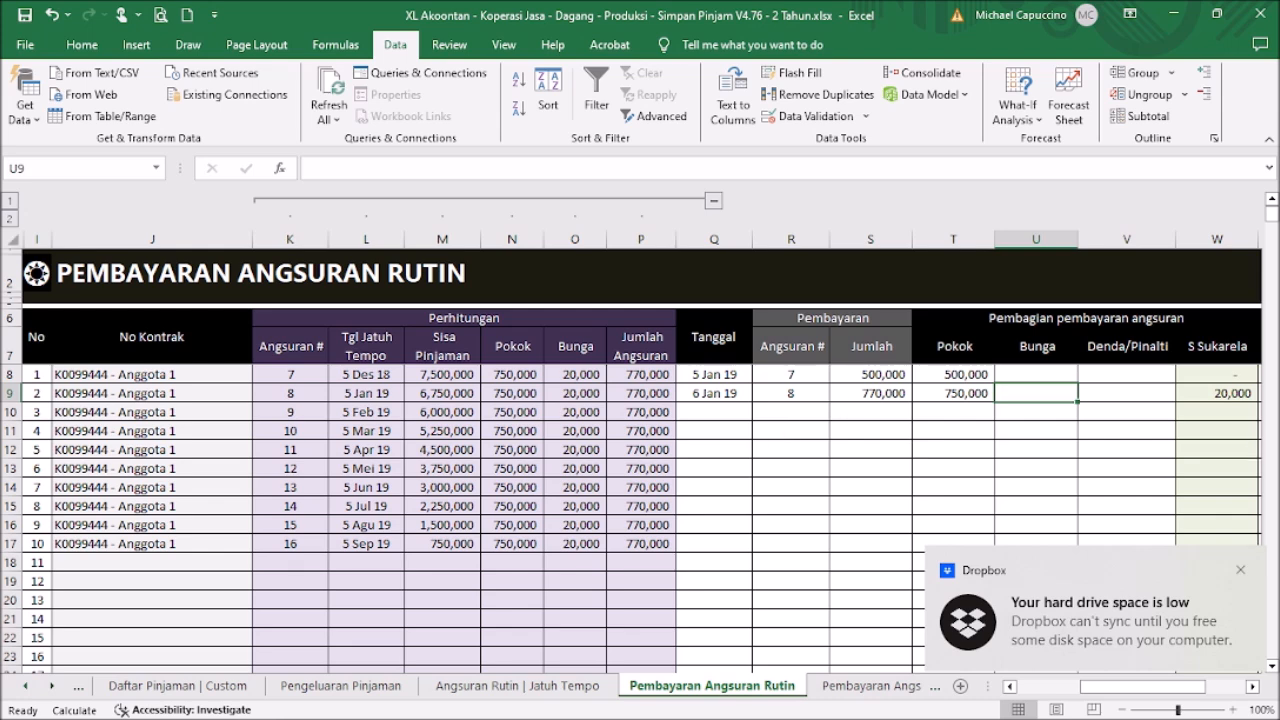
click(1241, 570)
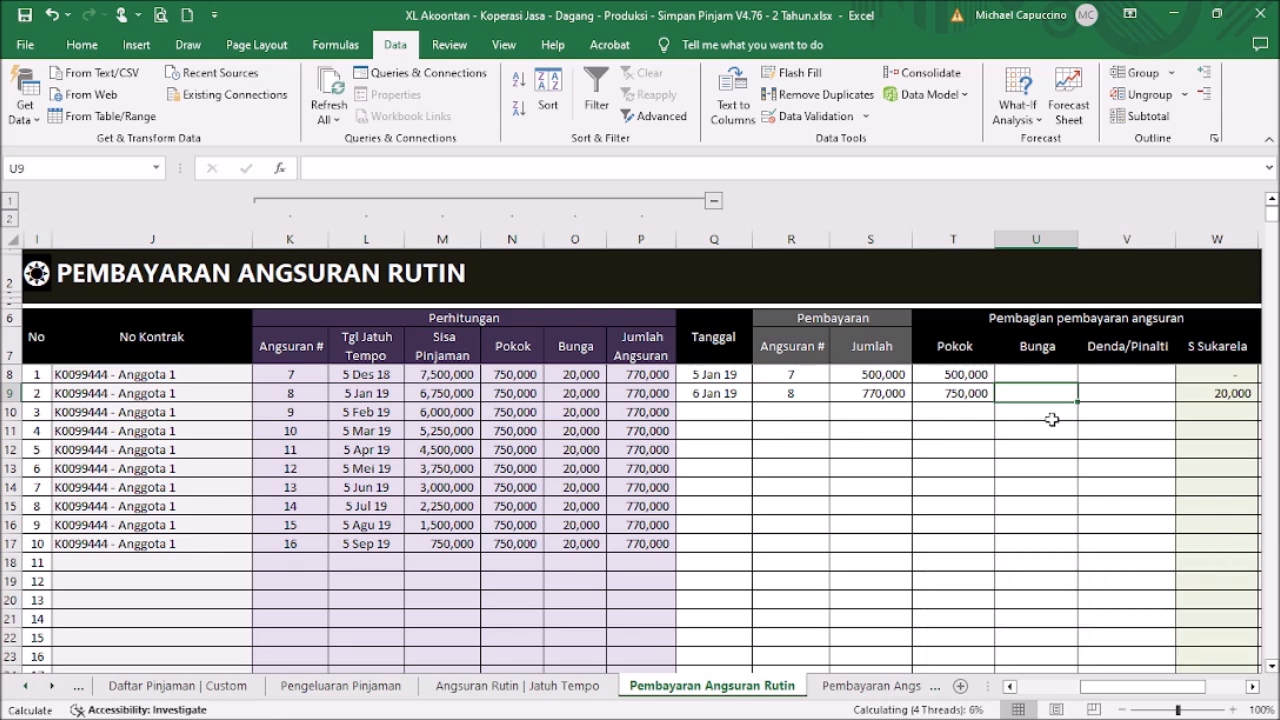
text(20000)
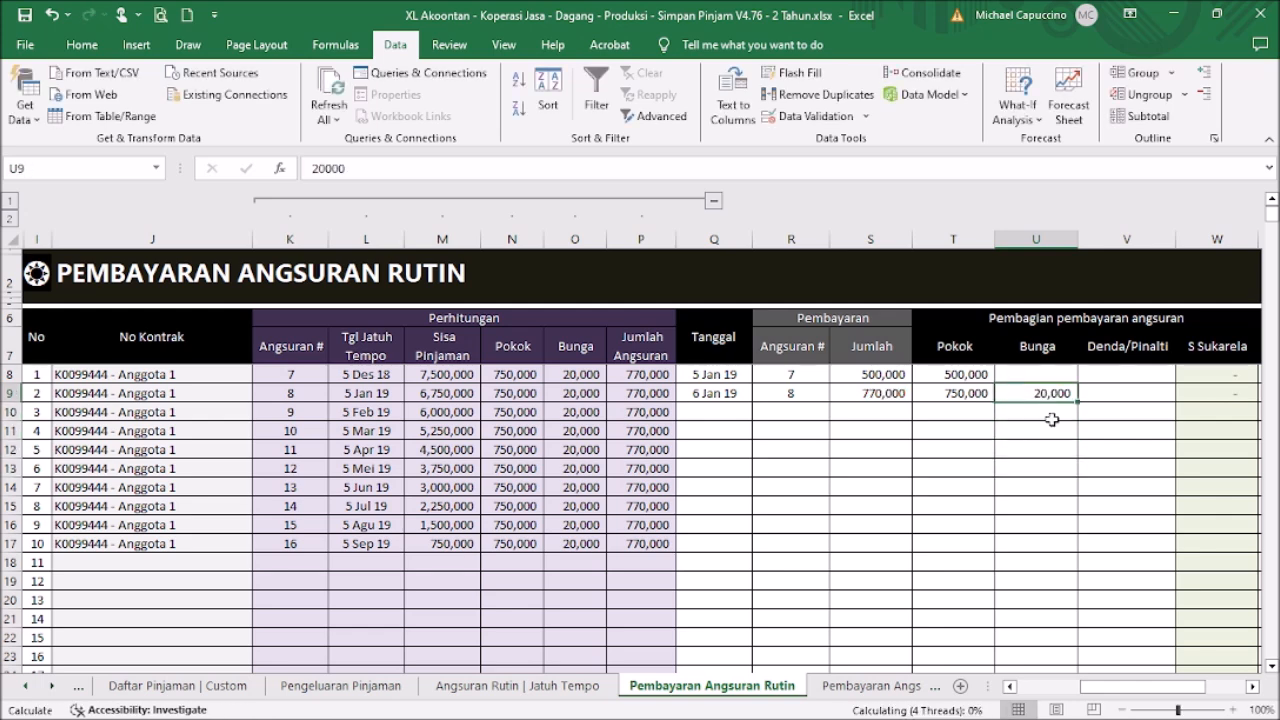
key(Right)
key(Right)
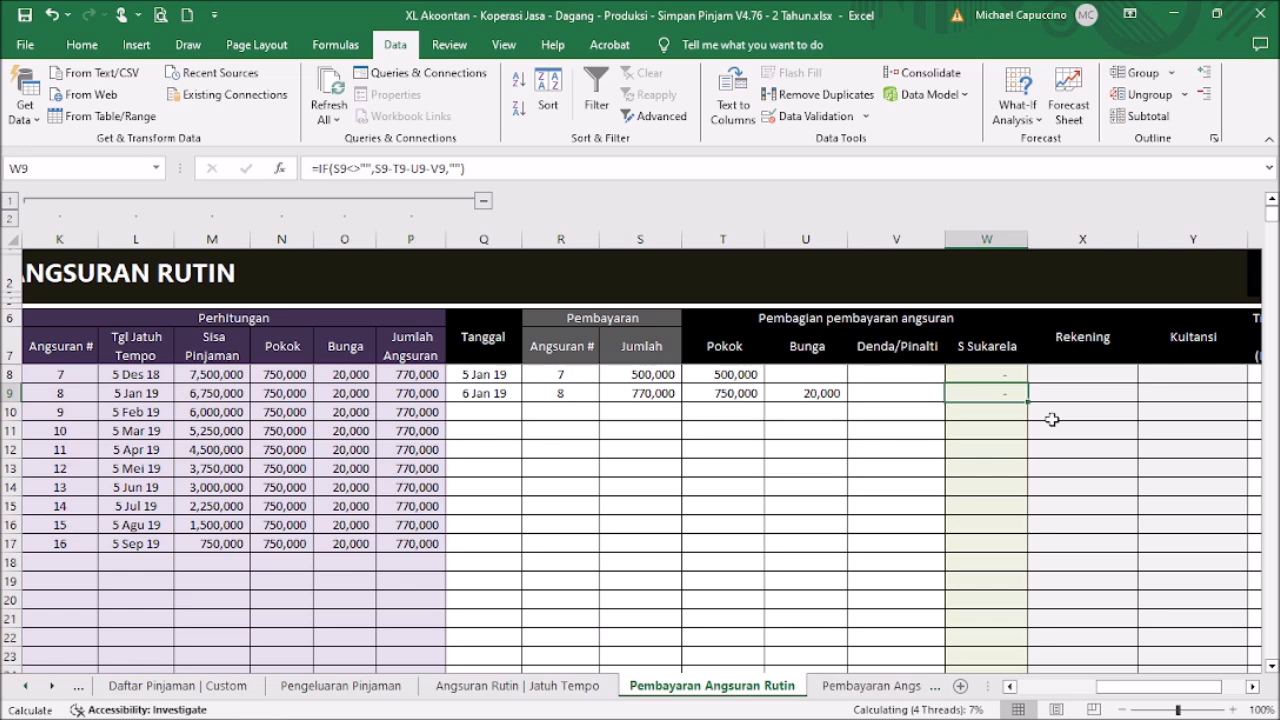
key(Left)
key(Left)
key(Left)
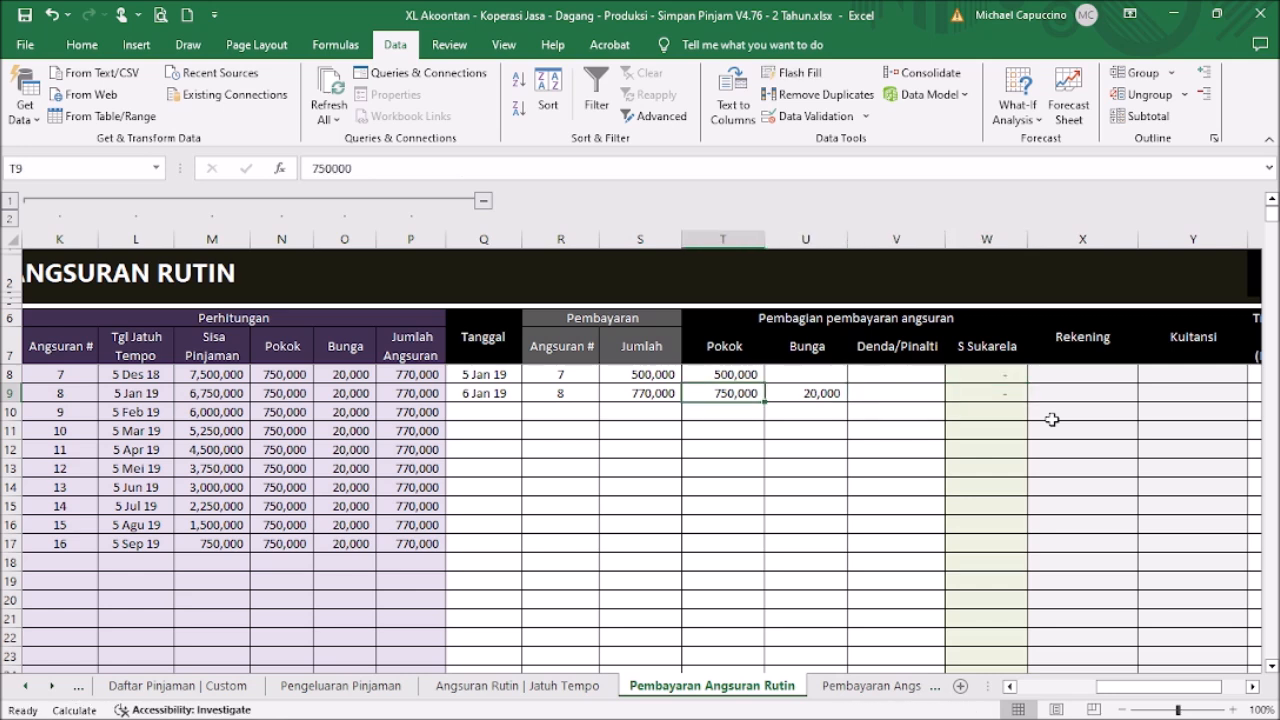
Set the Rekening of both payment rows to Bank 2.
click(1130, 374)
click(1147, 375)
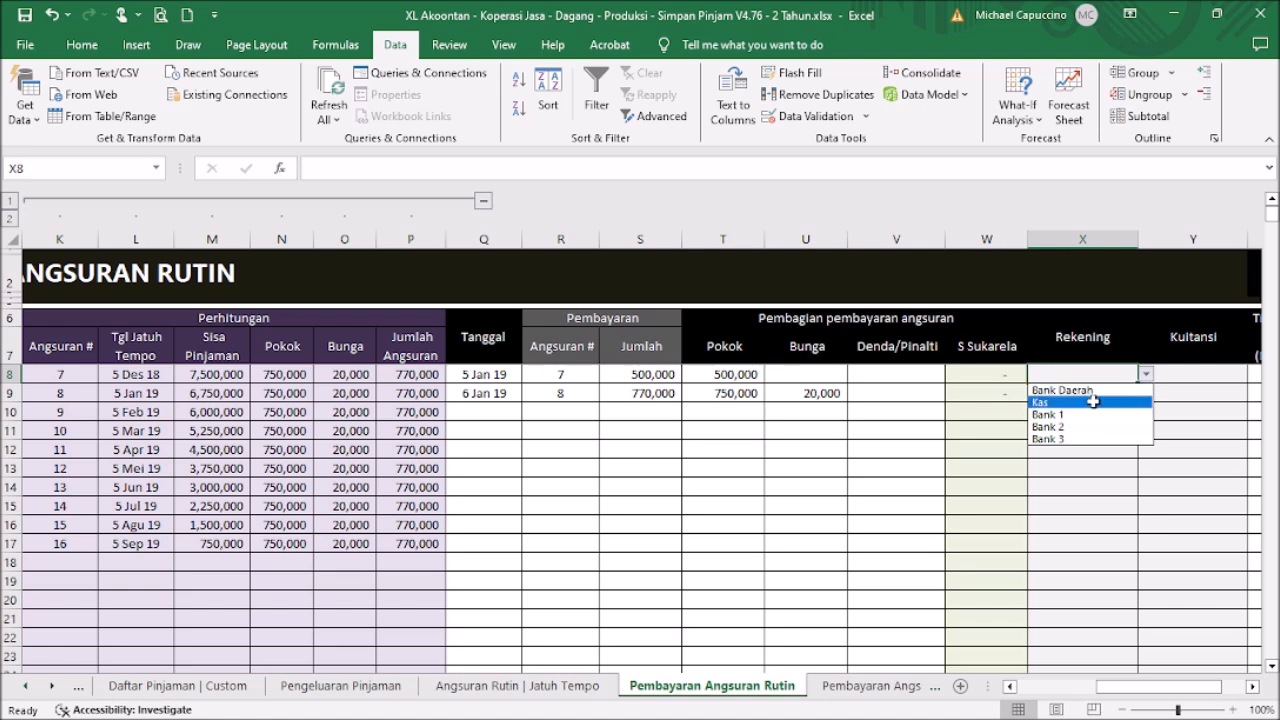
click(1095, 426)
key(ctrl+c)
key(Down)
key(Return)
key(Left)
key(Right)
key(Right)
key(Right)
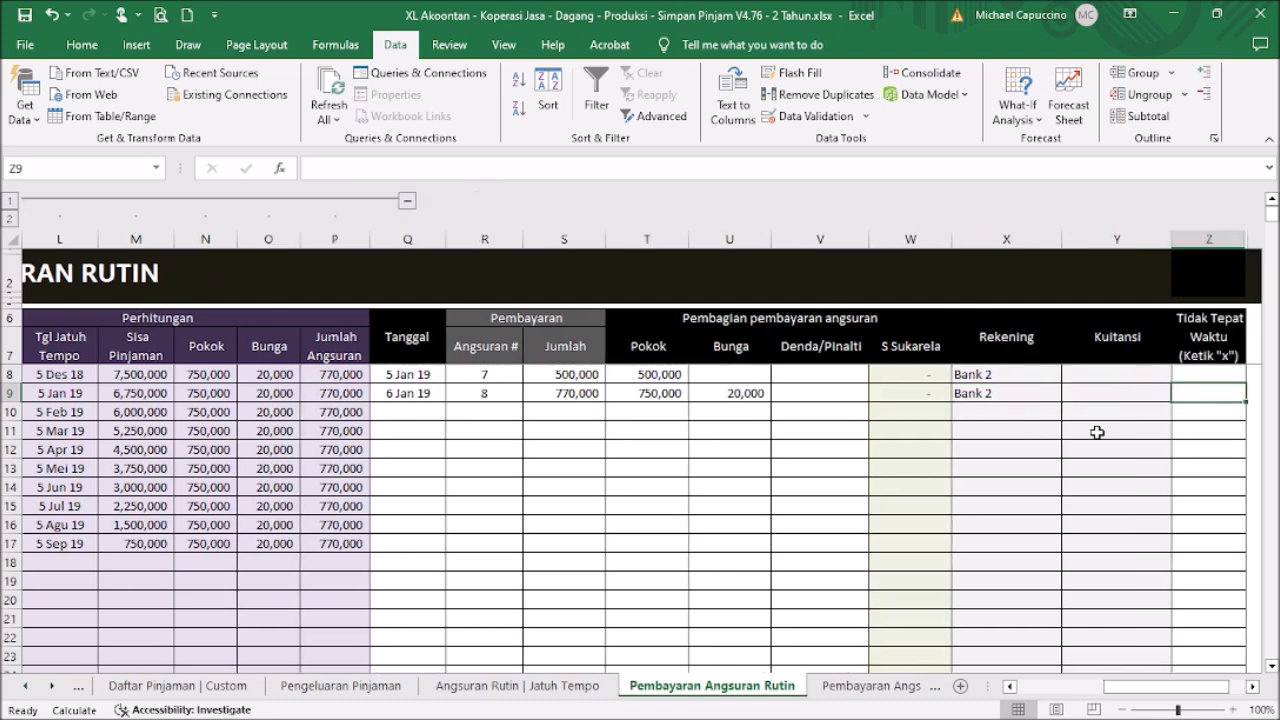
Assign receipt KUI015 in the Kuitansi column of the first payment row.
click(1157, 377)
click(1180, 373)
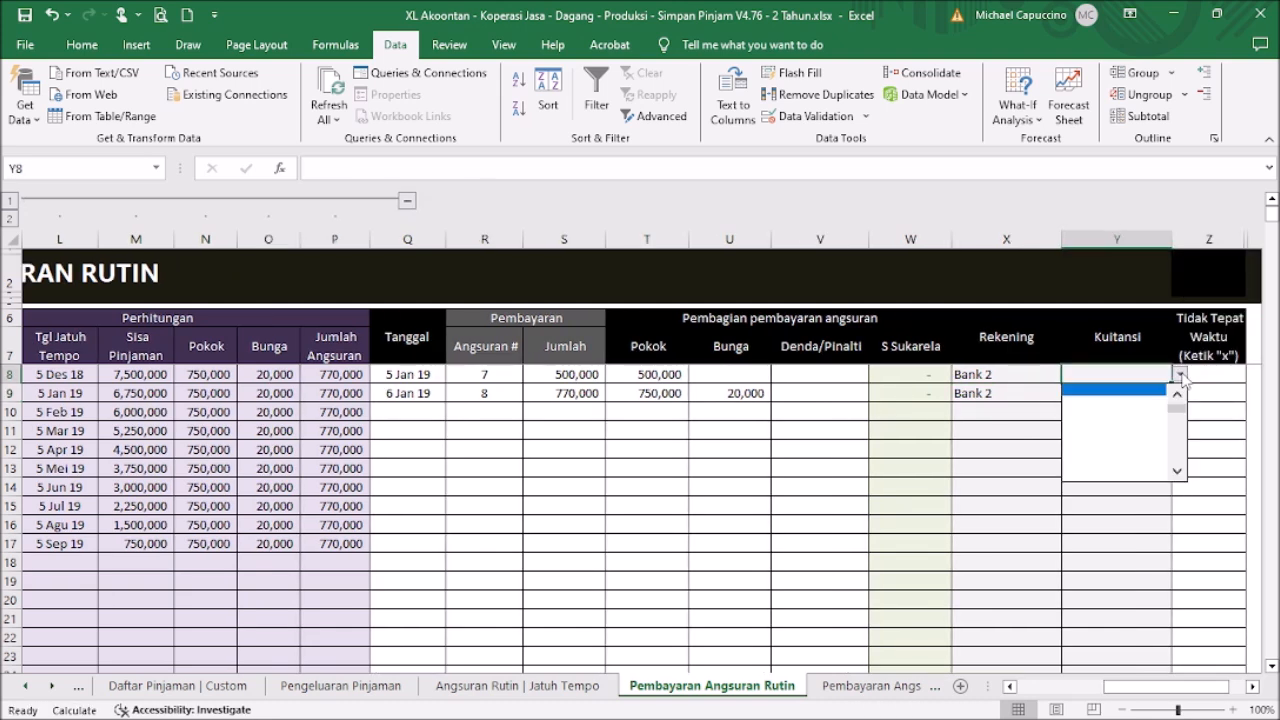
click(1181, 399)
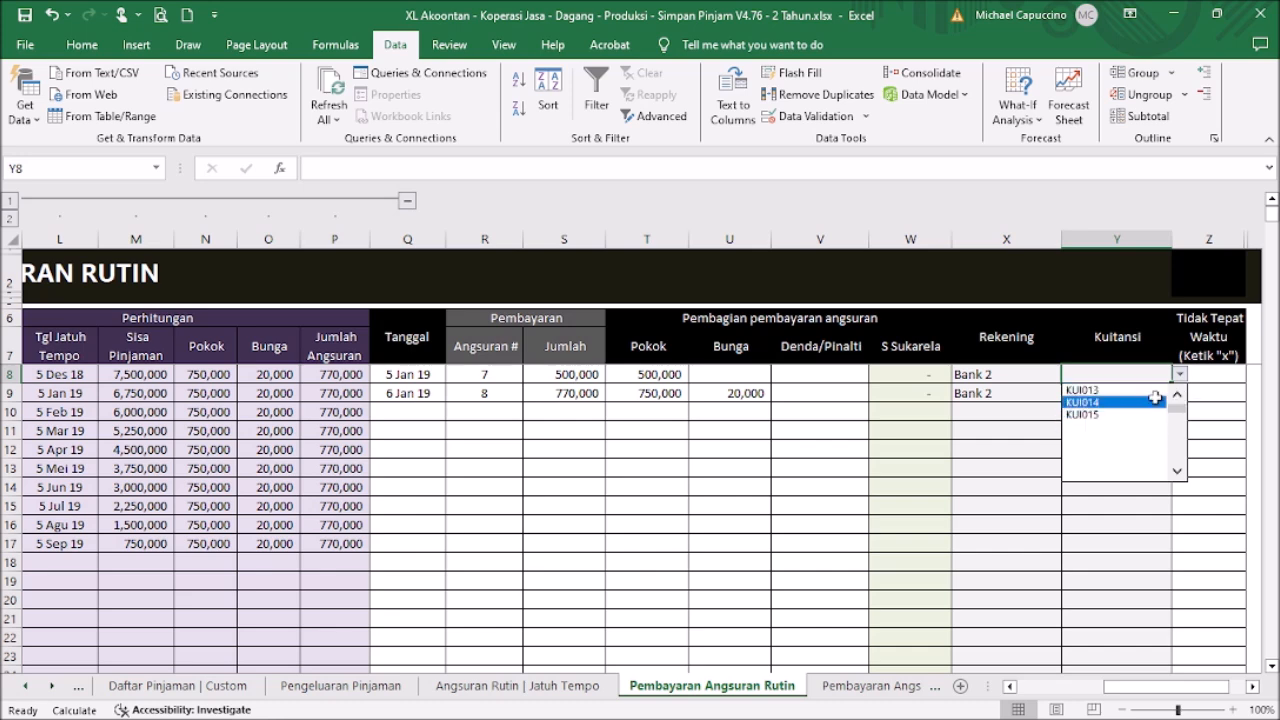
click(1142, 410)
click(1135, 433)
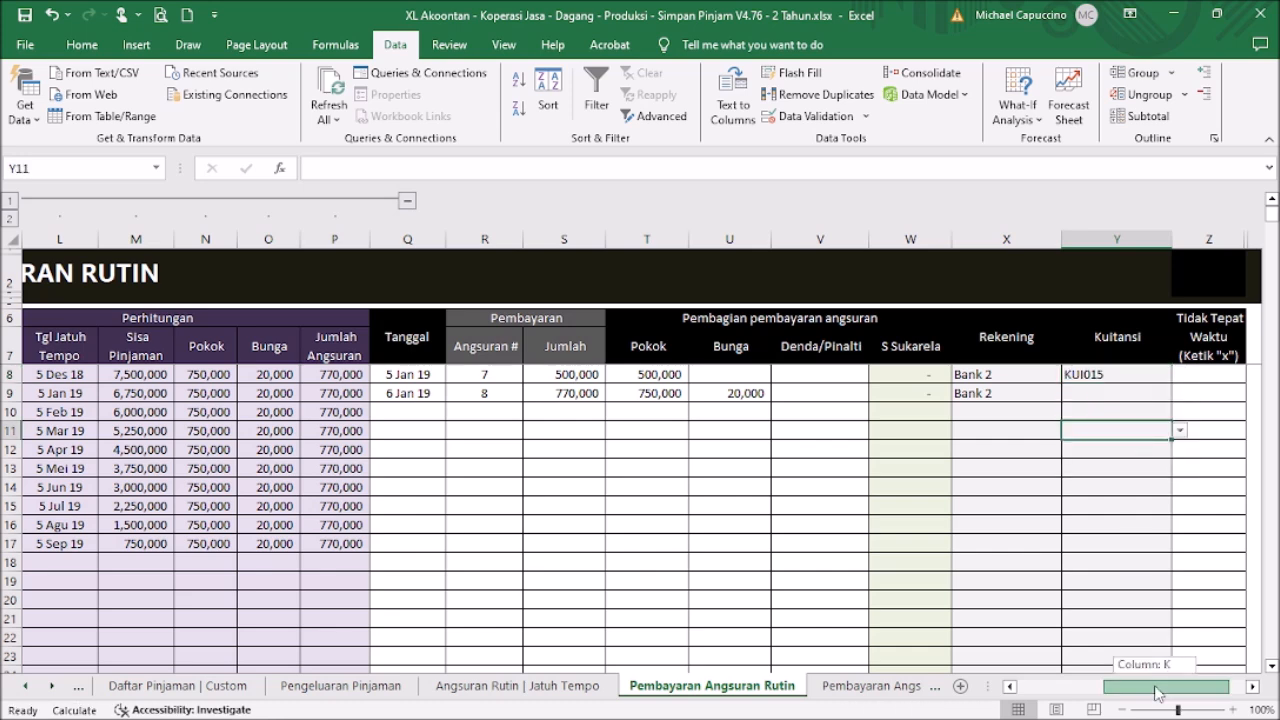
Open the Kuitansi sheet through the workbook's main menu and set No Kuitansi to KUI015.
drag(1159, 690, 983, 690)
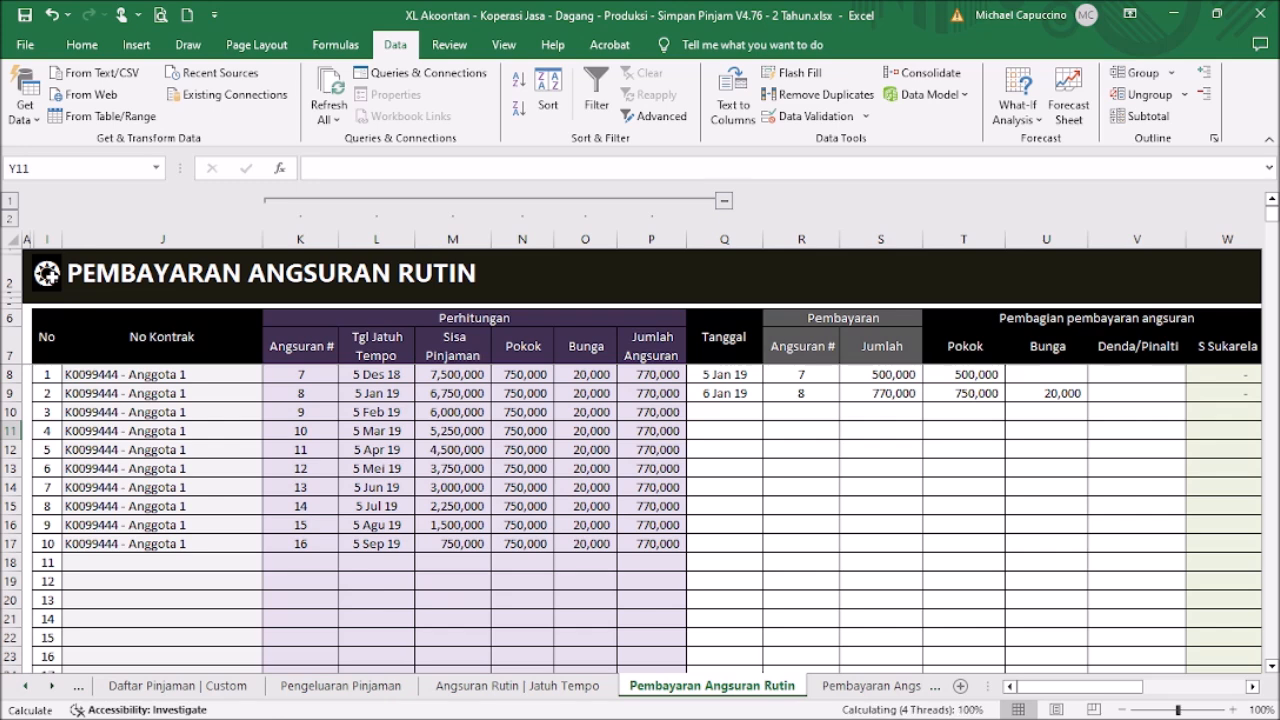
click(47, 274)
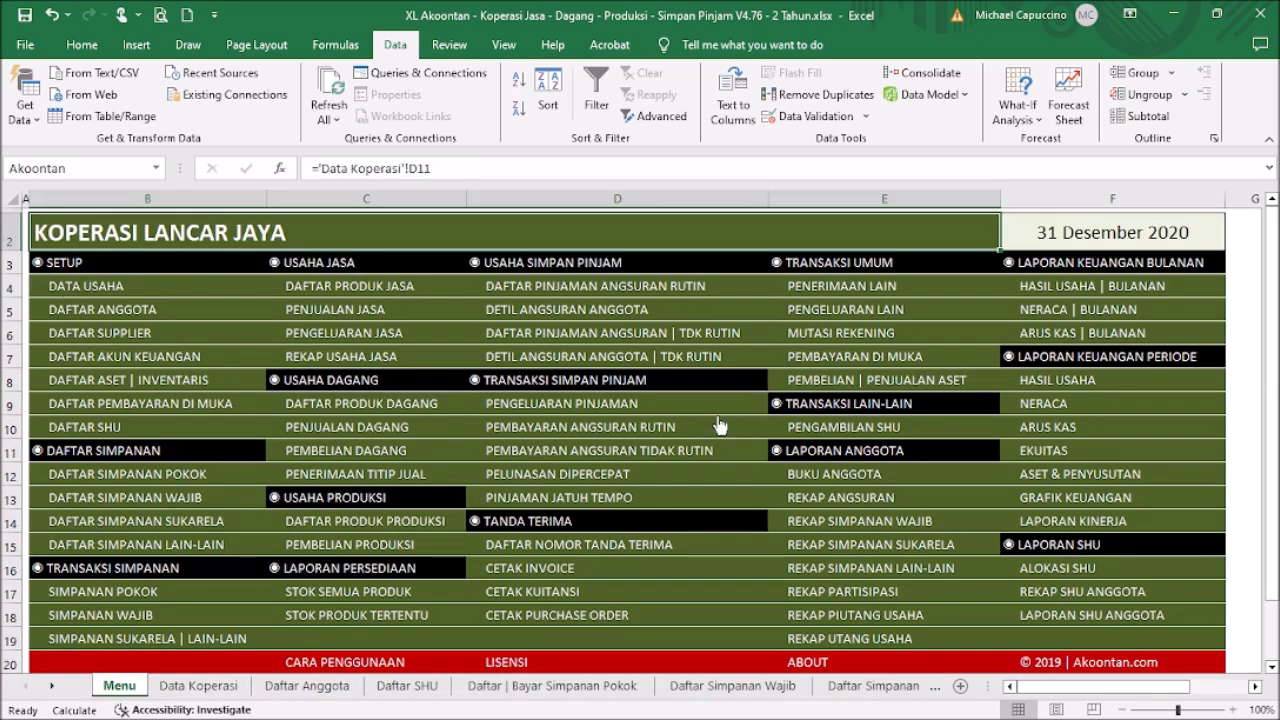
click(628, 591)
click(388, 292)
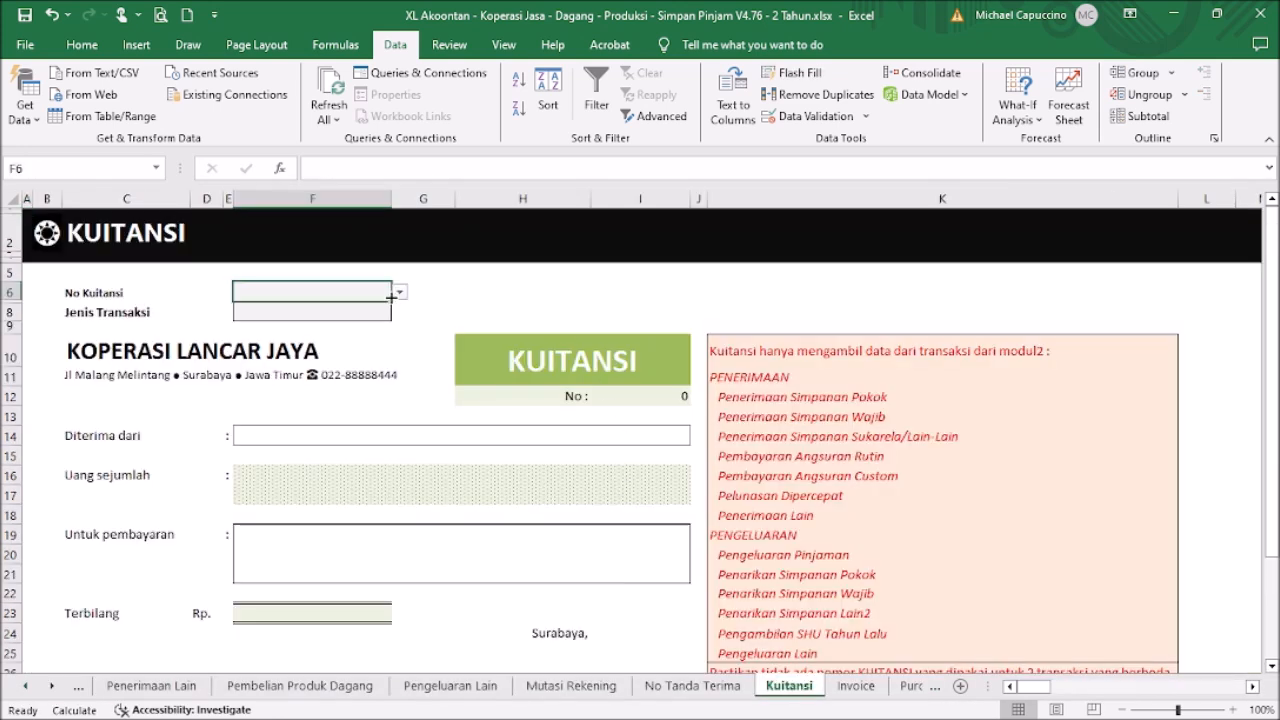
click(400, 293)
drag(401, 326, 400, 322)
click(396, 373)
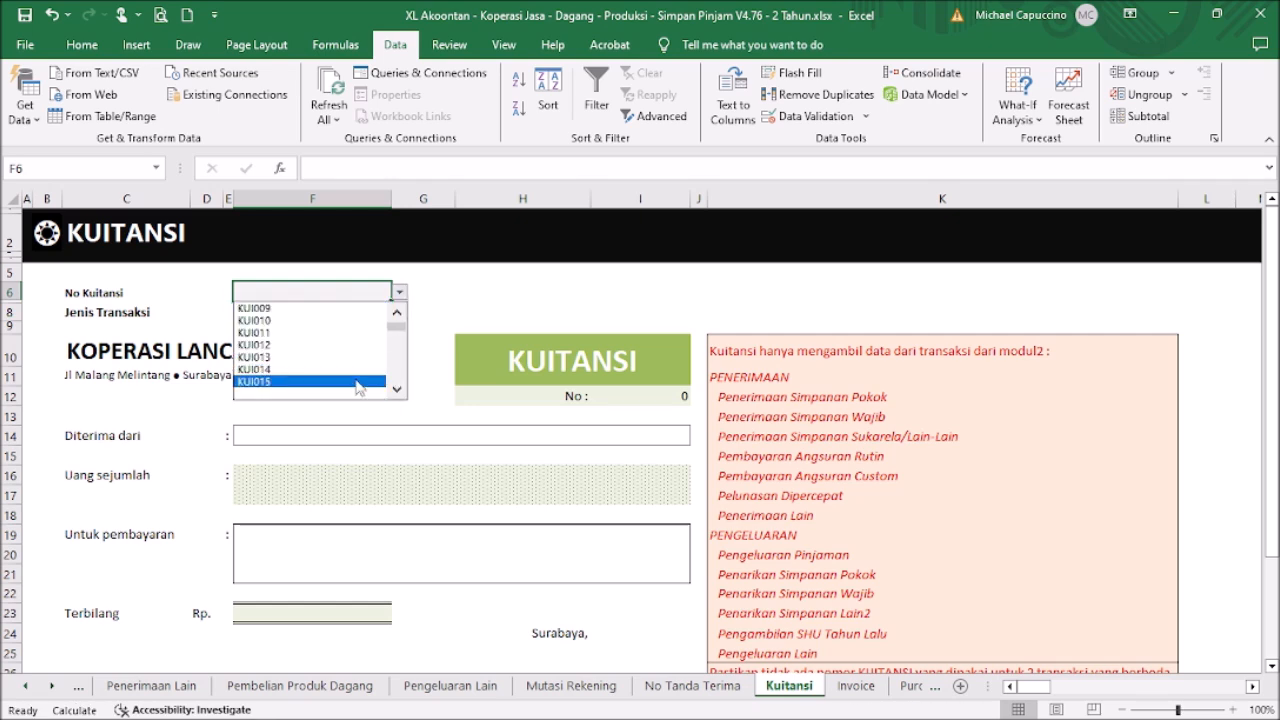
click(364, 382)
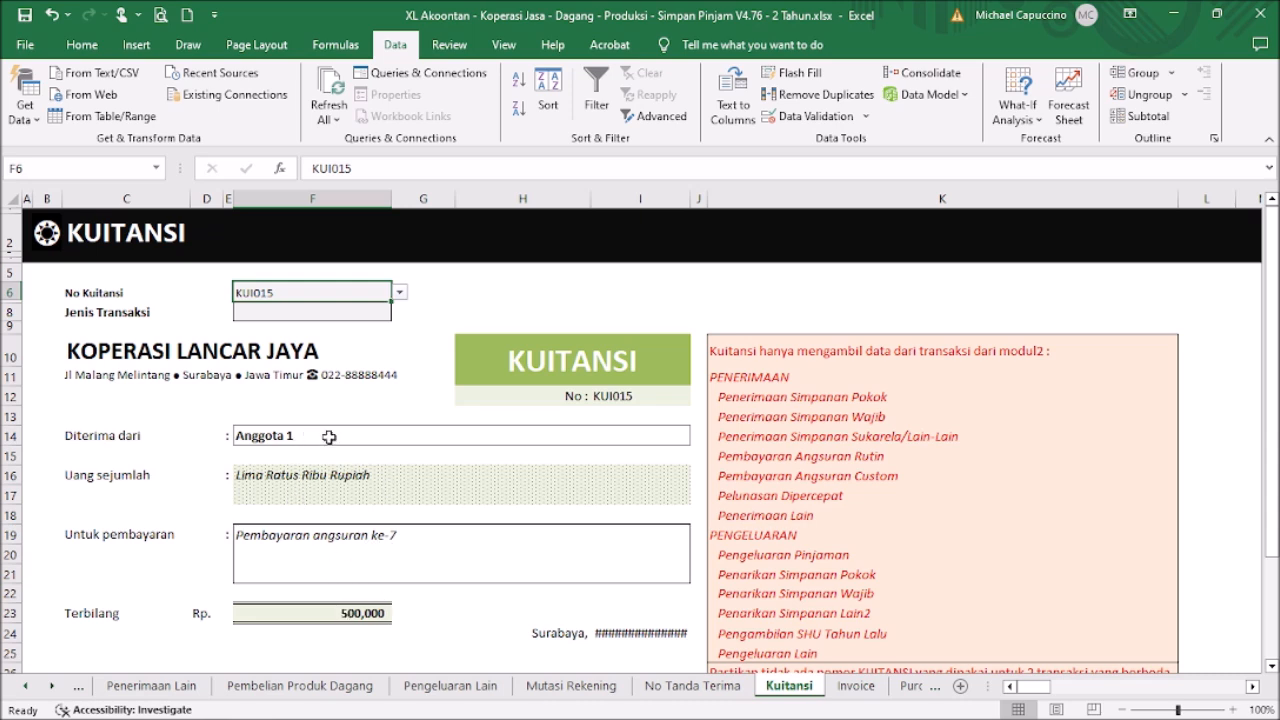
Set the receipt's Jenis Transaksi to Penerimaan and look over the filled receipt.
click(322, 308)
click(400, 313)
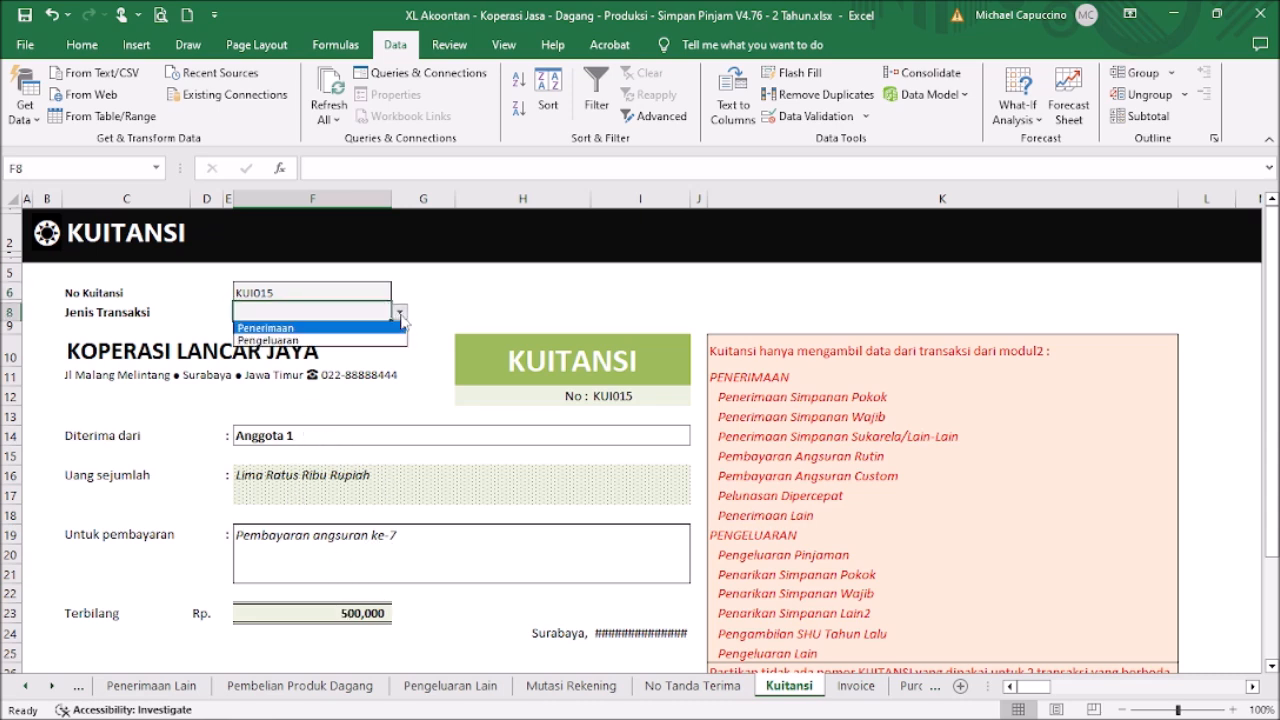
click(360, 328)
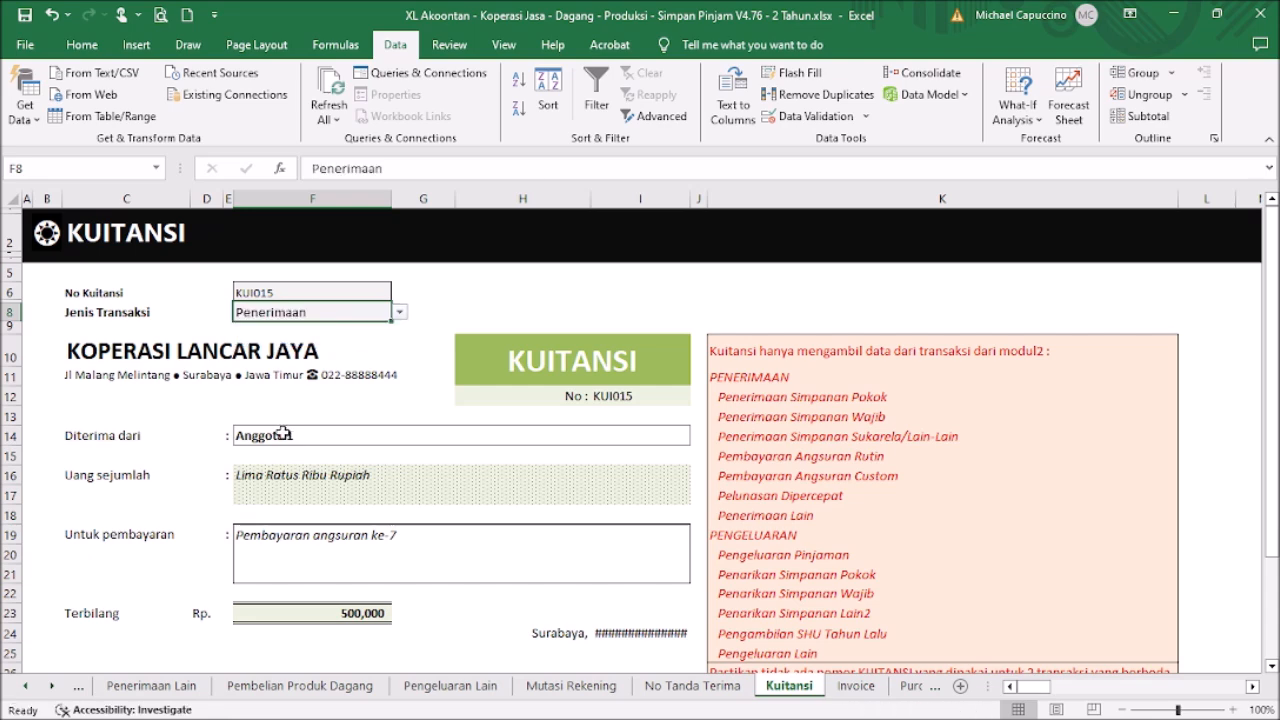
scroll(384, 508, down, 3)
scroll(434, 444, up, 3)
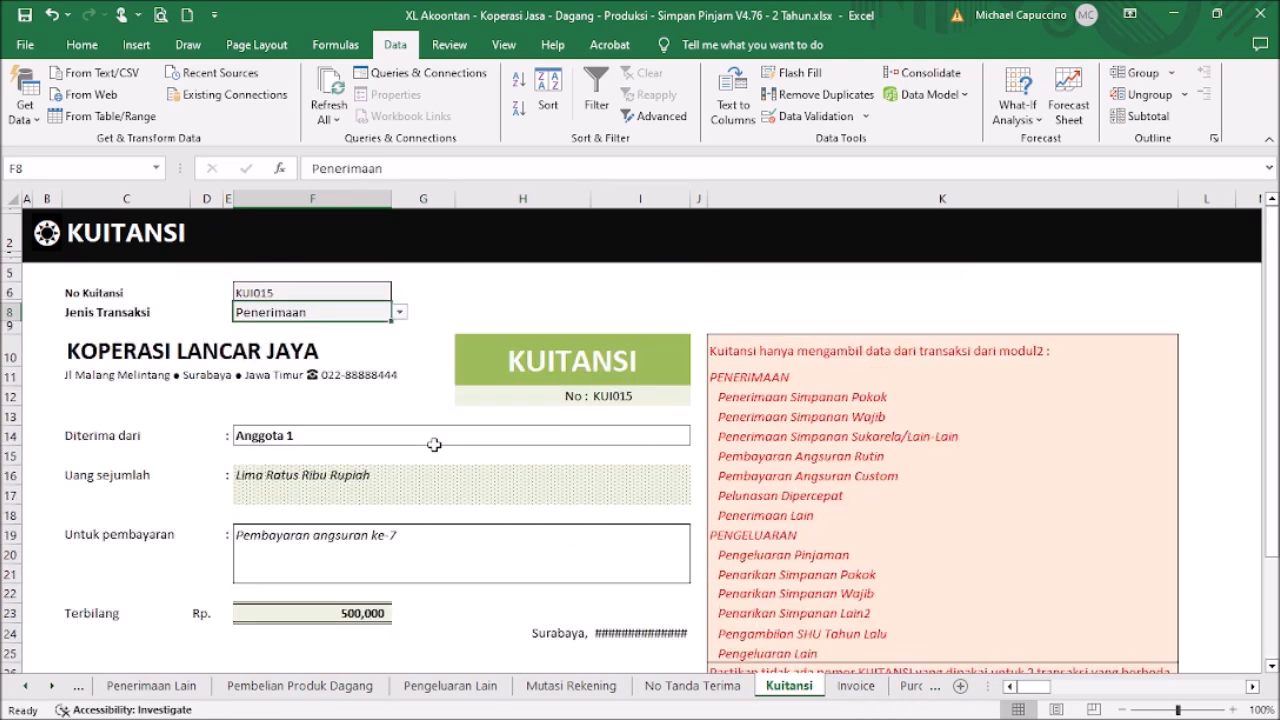
Return to the Pembayaran Angsuran Rutin sheet and mark the first payment as Tidak Tepat Waktu with x.
click(45, 242)
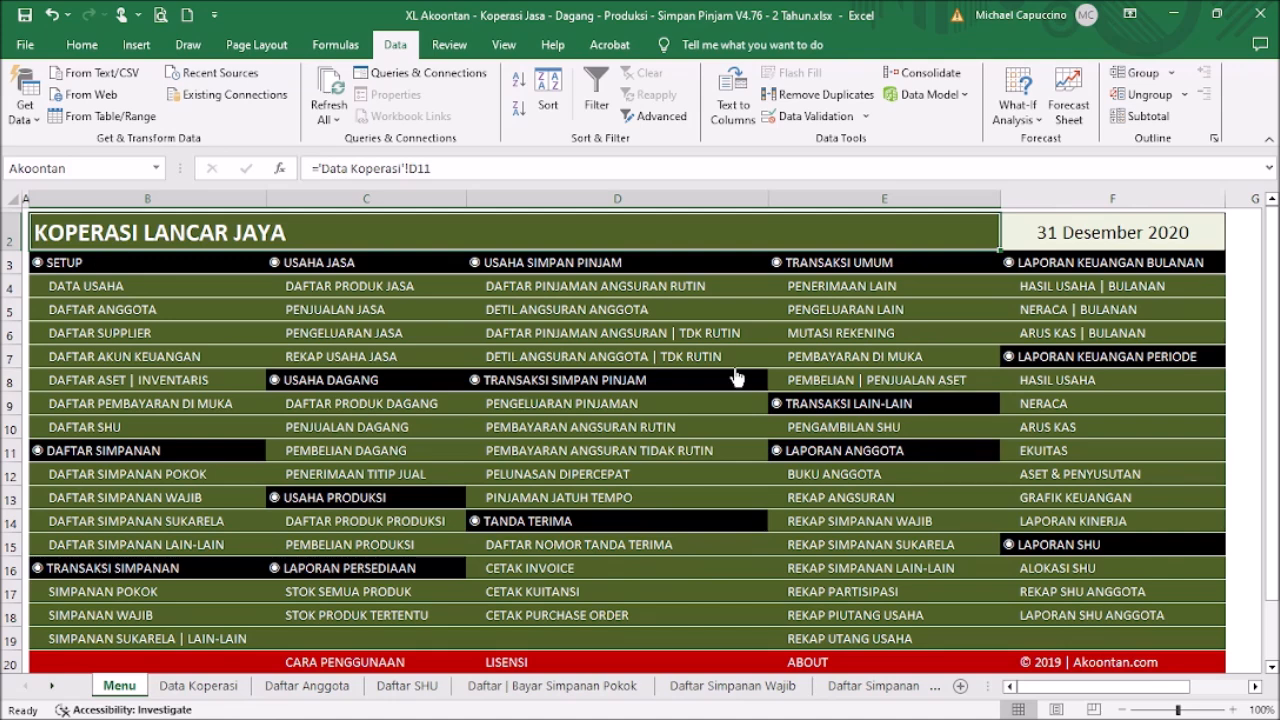
click(659, 430)
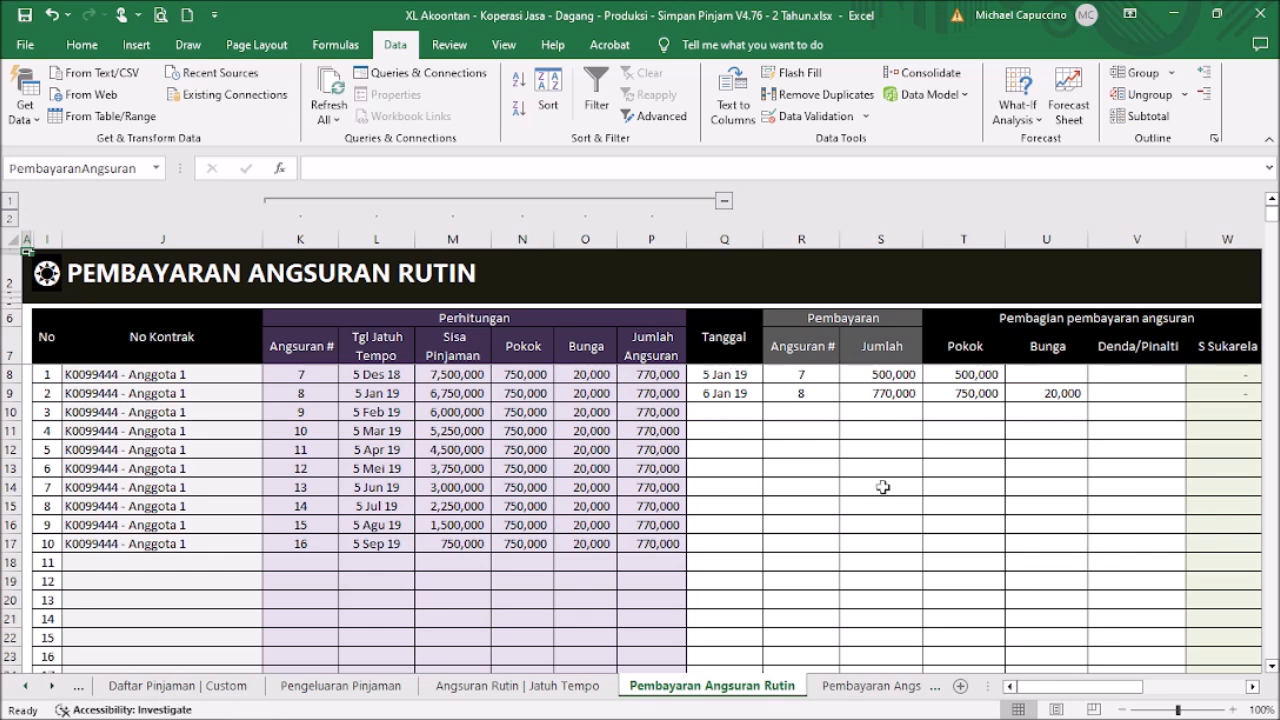
drag(1056, 686, 1183, 697)
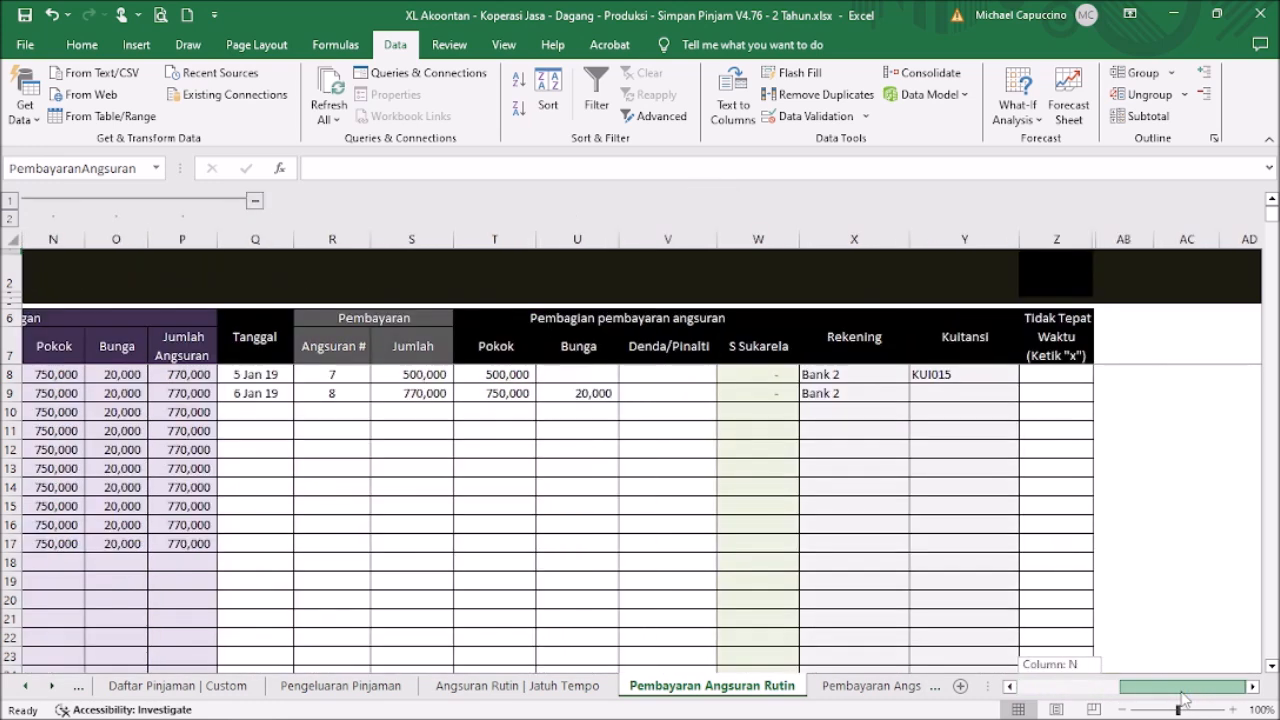
click(1055, 378)
text(x)
key(Return)
key(Return)
key(Return)
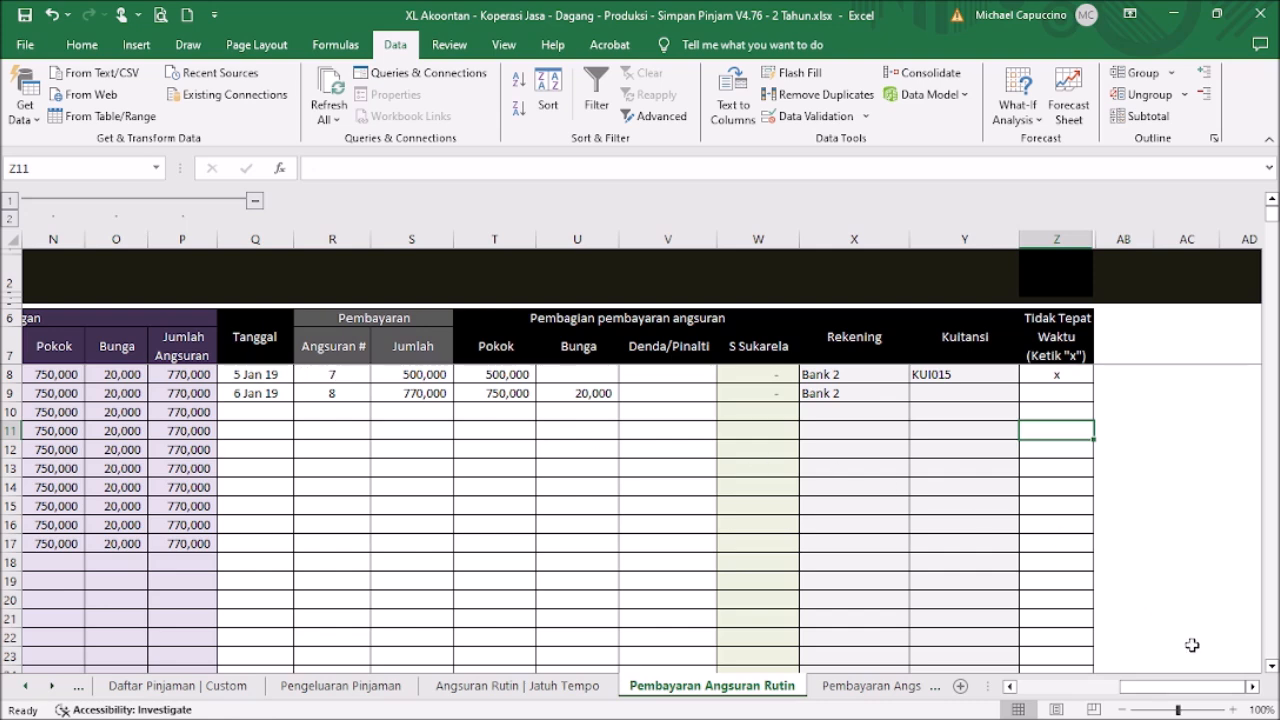
Choose the Anggota 3 contract as No Kontrak in row number 13, and return to the workbook's main menu.
drag(1205, 686, 1100, 686)
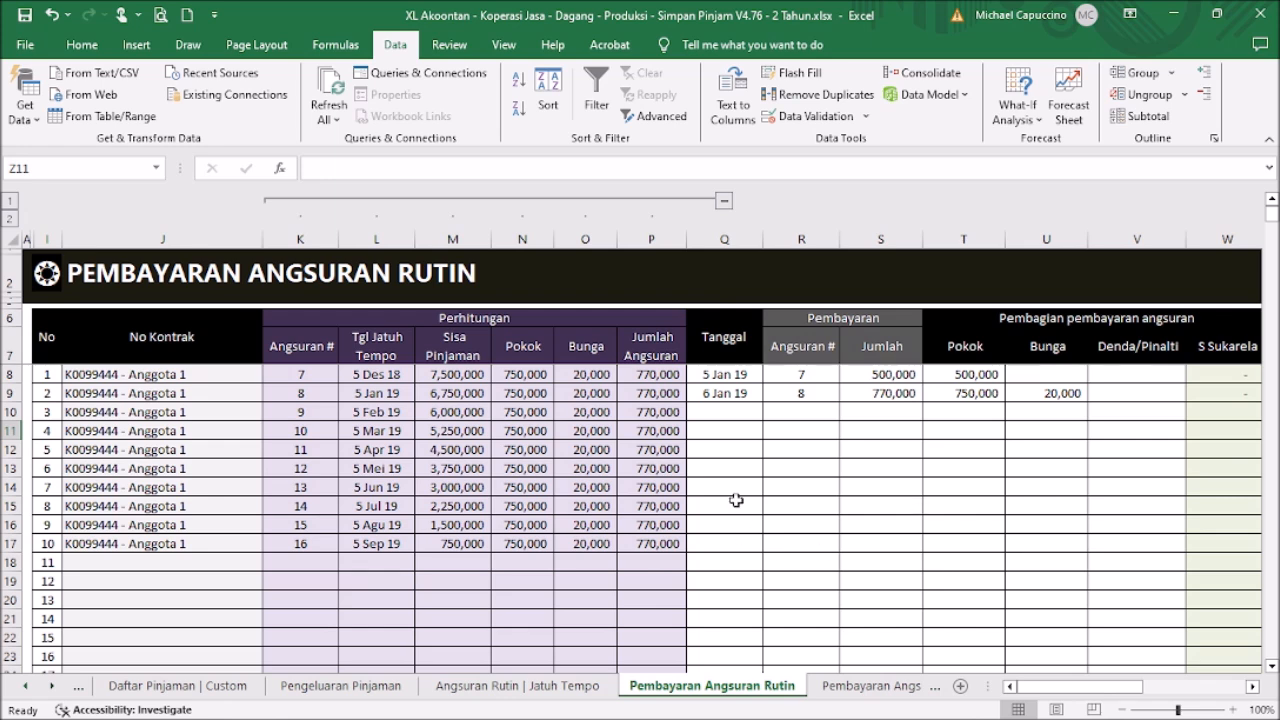
scroll(453, 542, down, 1)
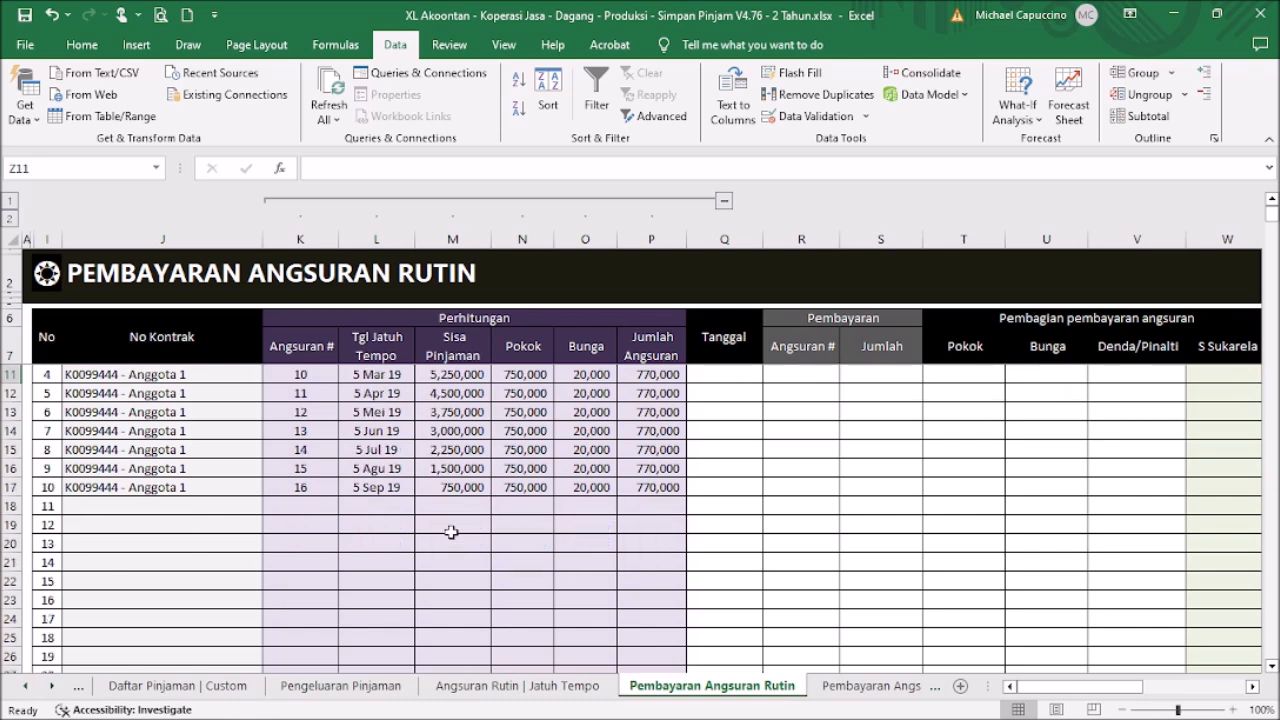
click(229, 539)
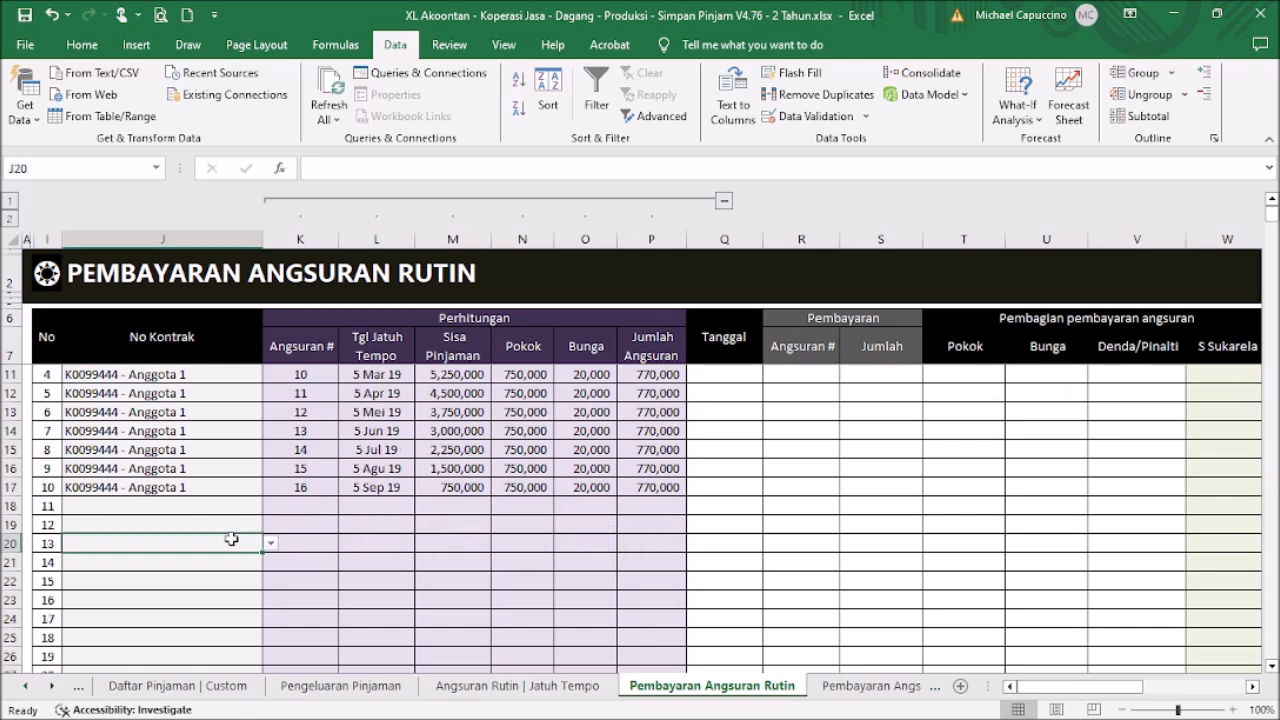
click(271, 545)
click(268, 564)
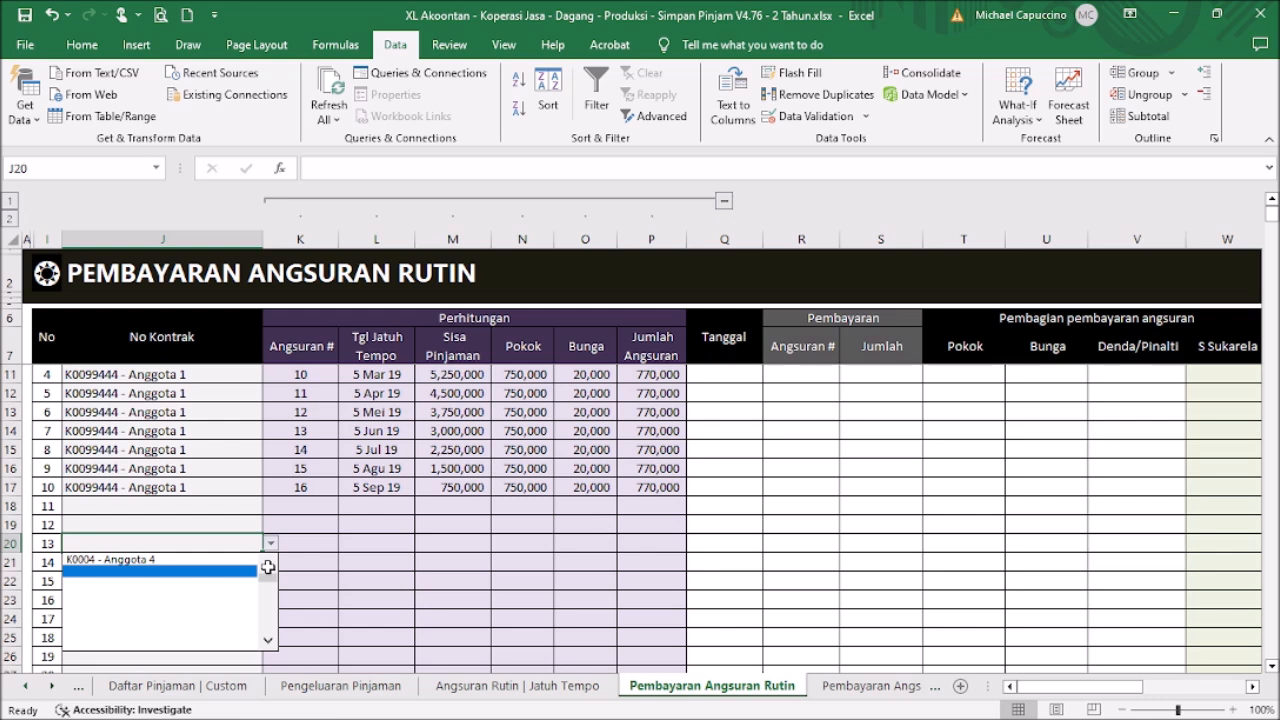
click(268, 567)
click(232, 571)
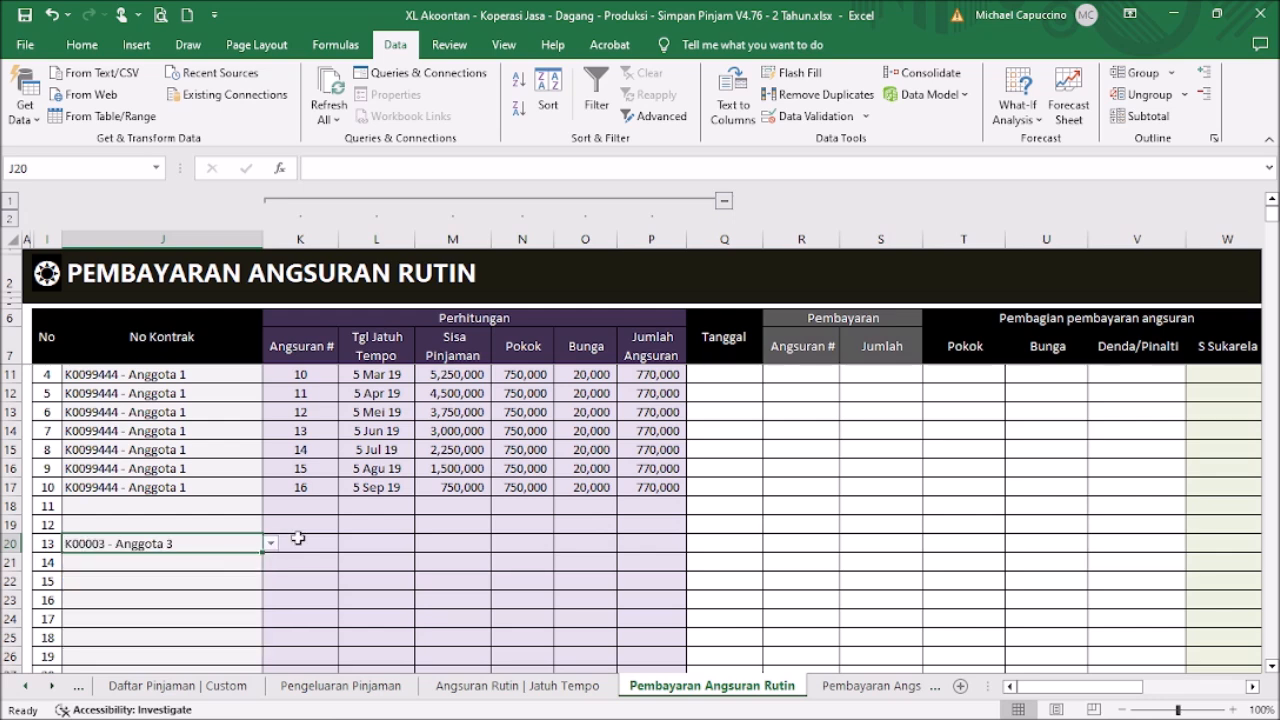
click(50, 276)
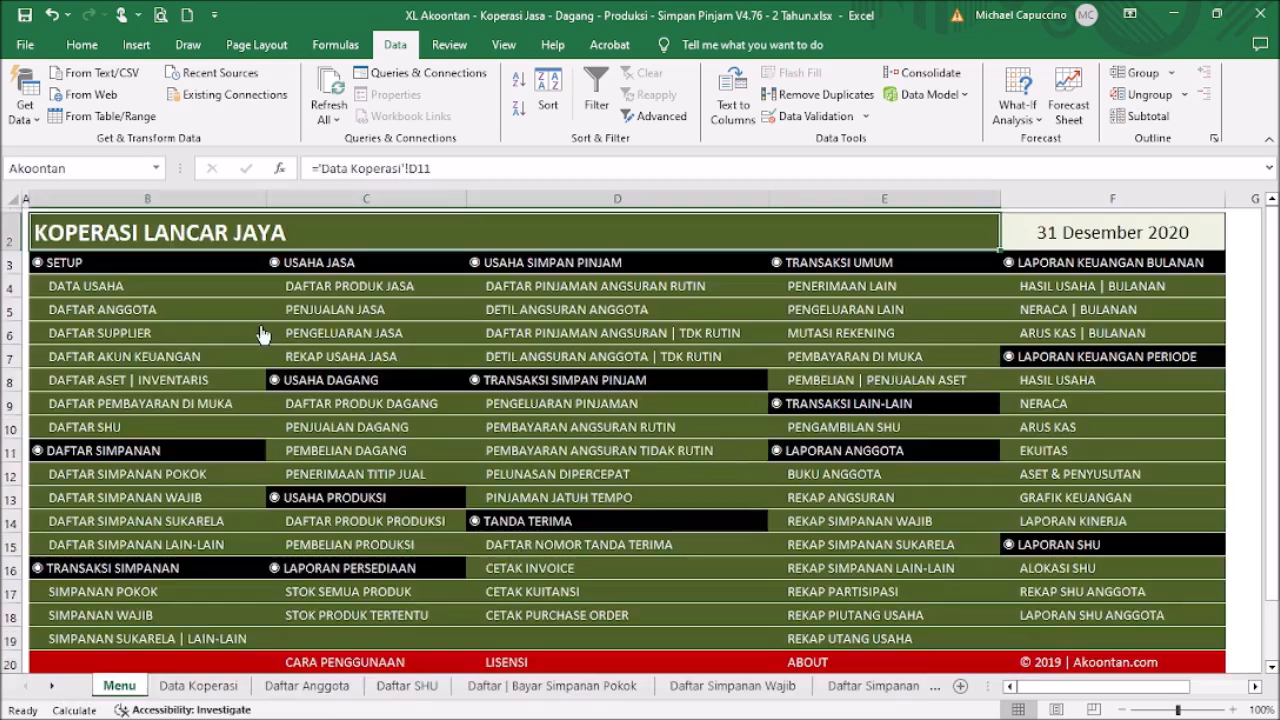
Open the Detil Angsuran Anggota report from the main menu and set its No Kontrak to the Anggota 3 contract.
click(584, 309)
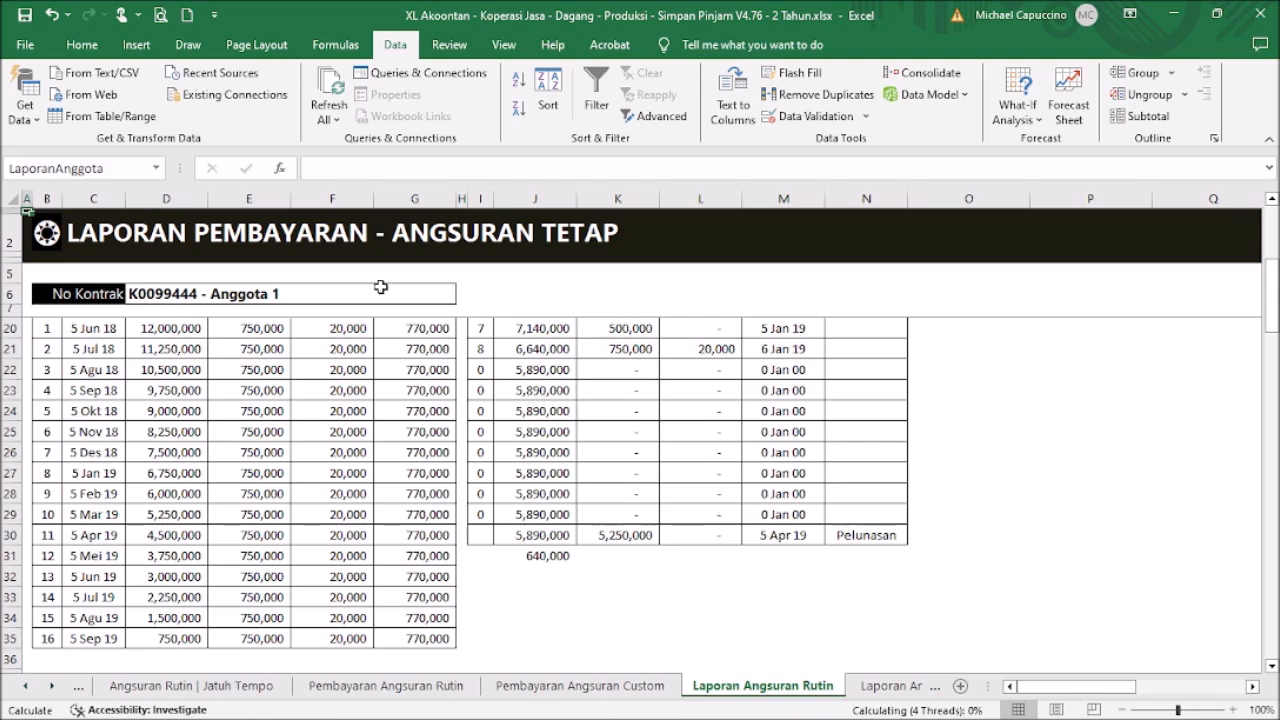
click(450, 295)
click(464, 295)
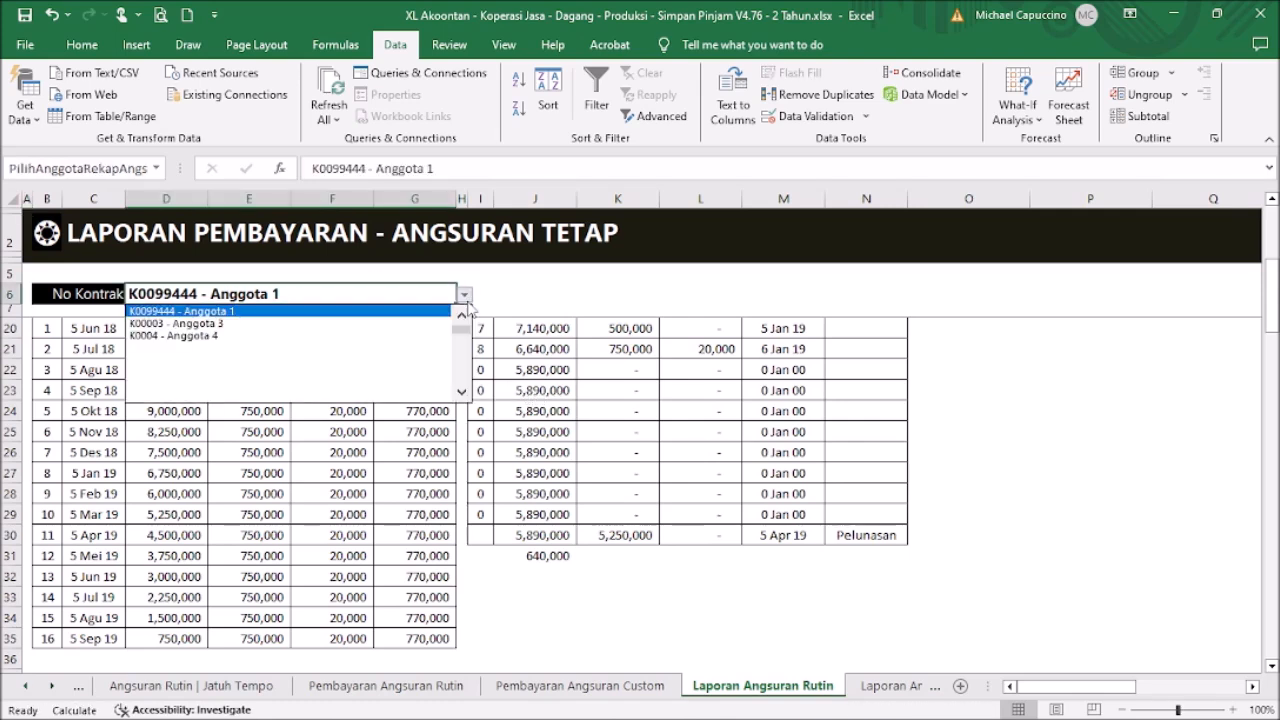
click(396, 323)
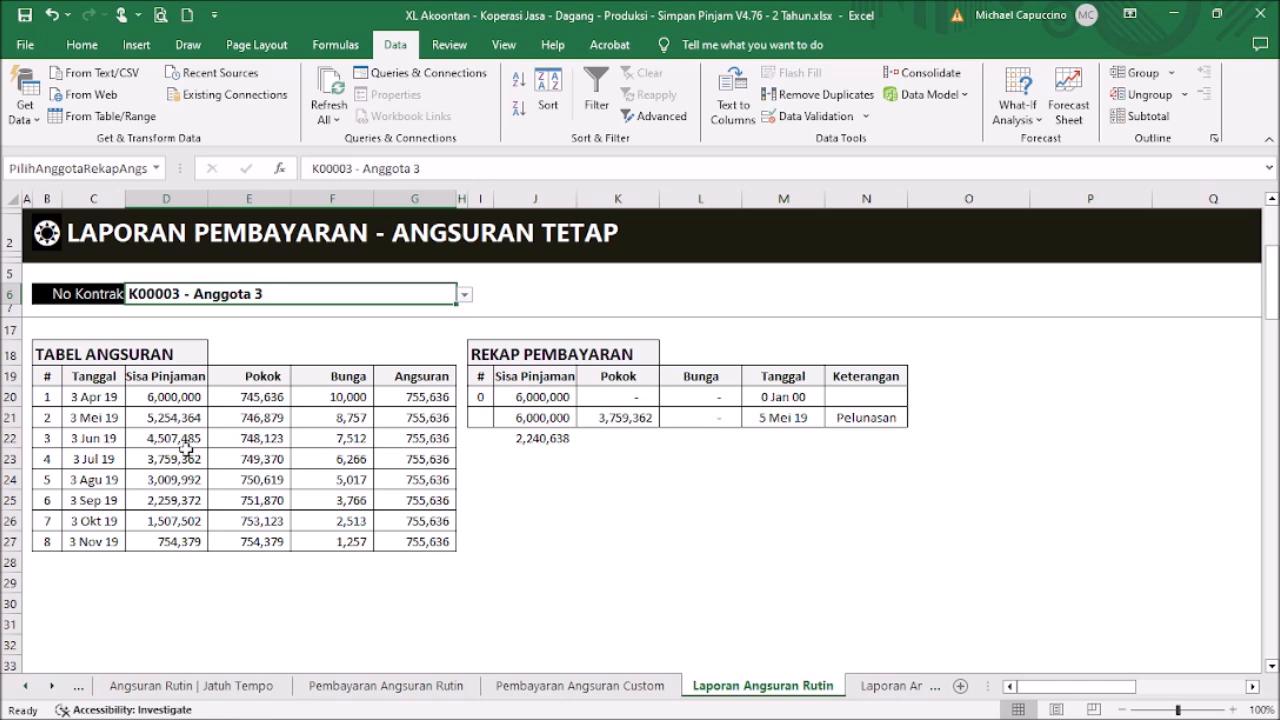
Try to paste the Anggota 3 schedule's Tanggal through Angsuran columns as values into Pembayaran Angsuran Rutin, starting at Angsuran # in row number 13.
drag(98, 398, 389, 534)
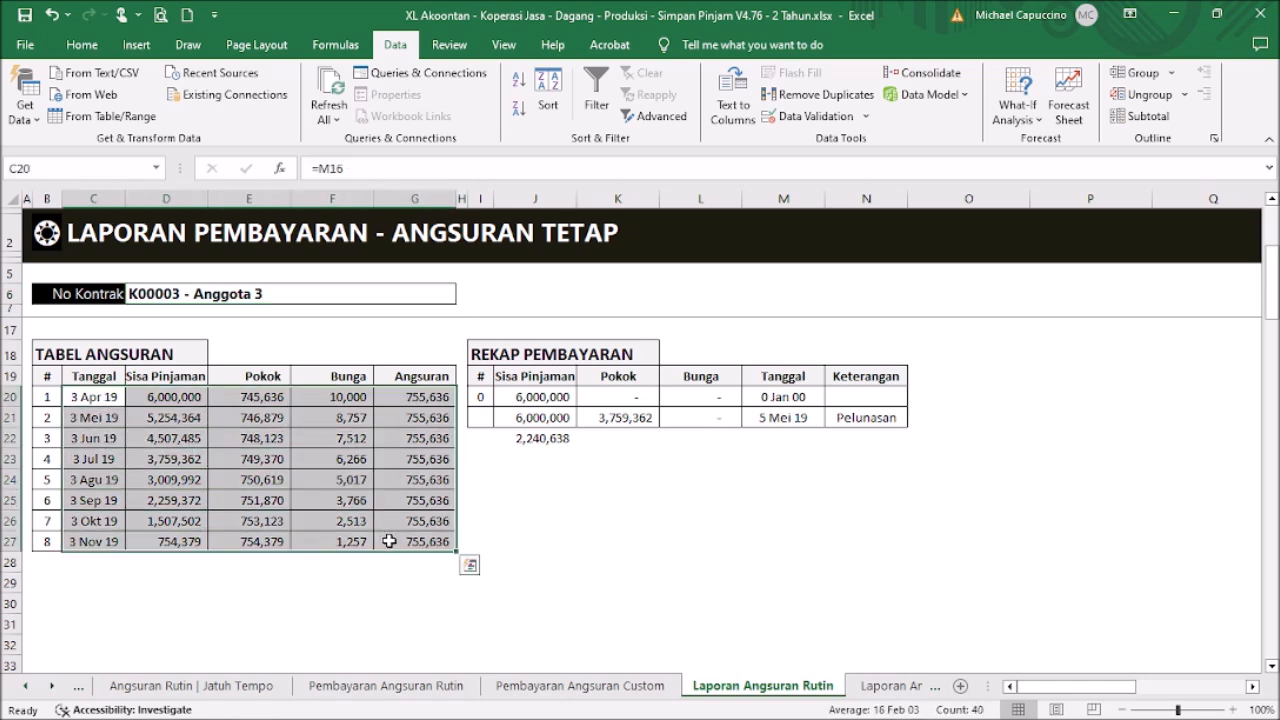
key(ctrl+c)
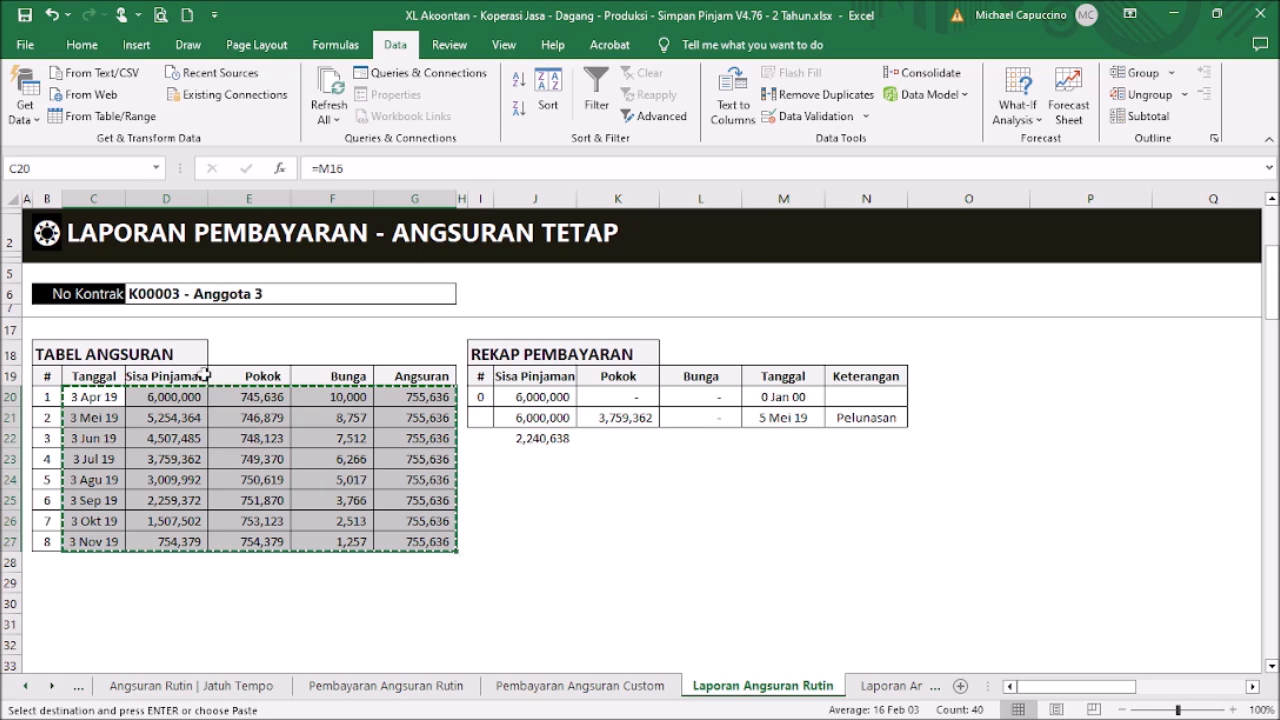
click(46, 234)
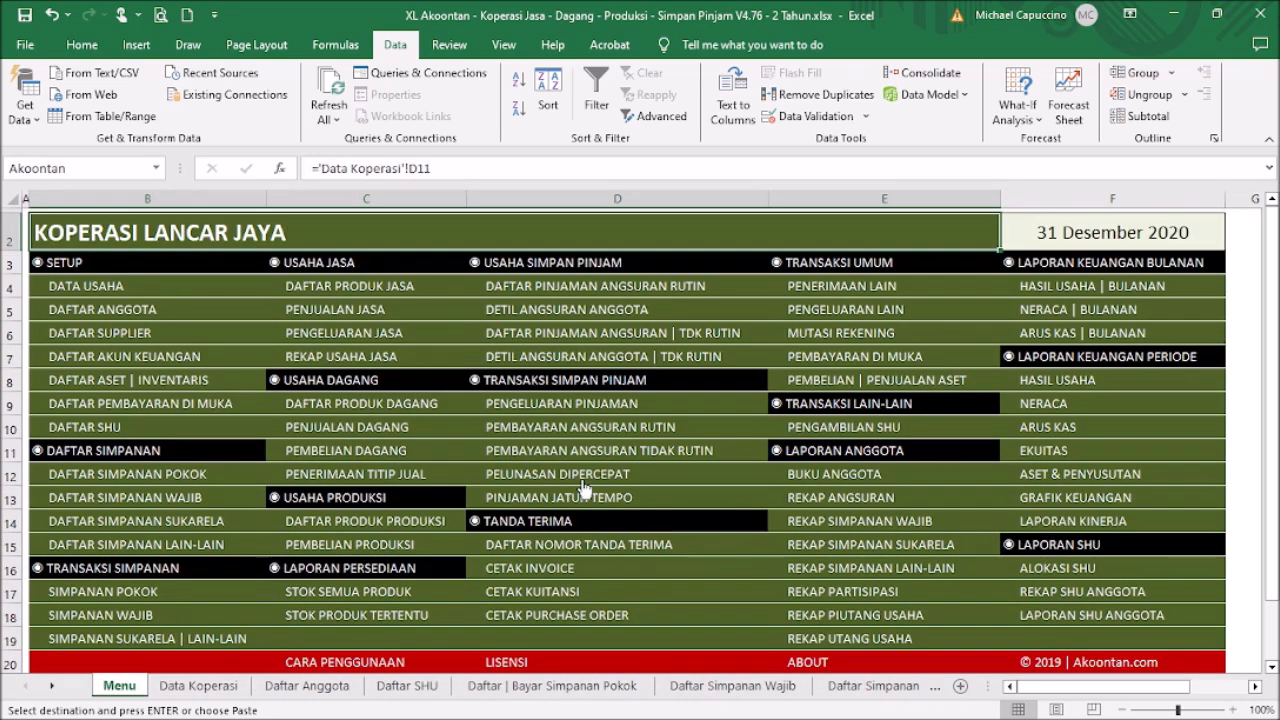
click(636, 428)
click(295, 549)
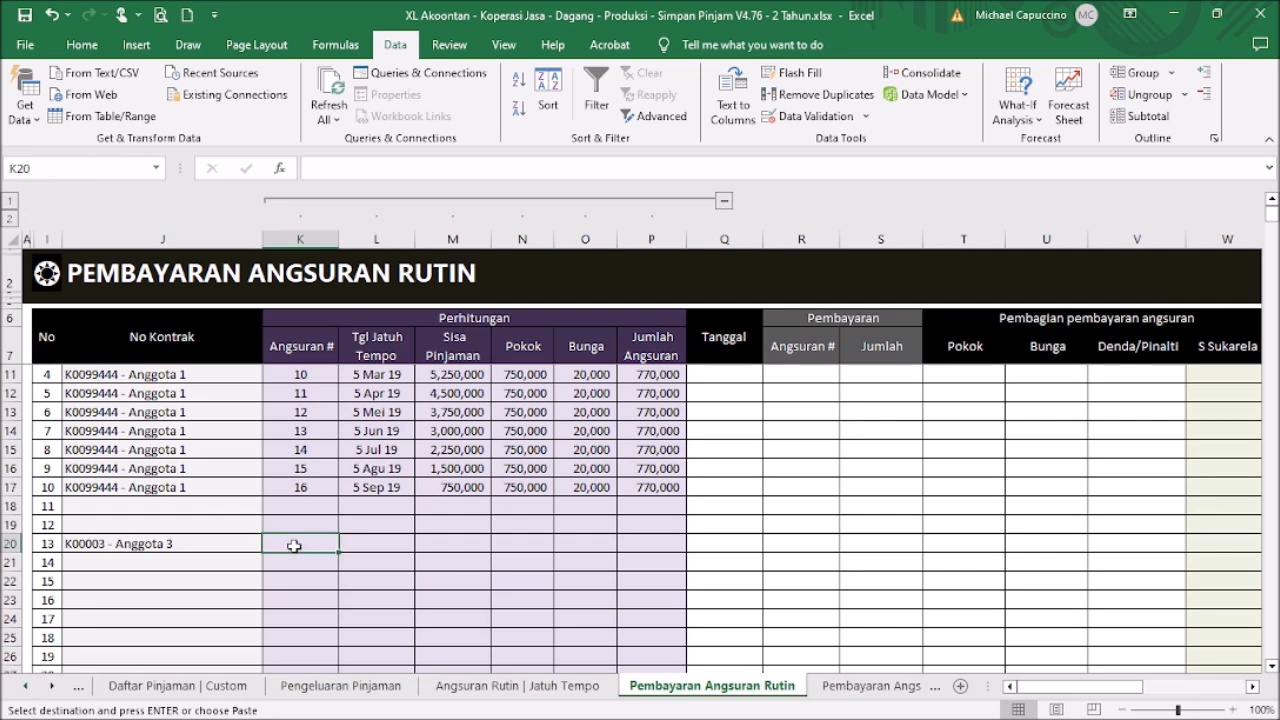
right_click(296, 549)
click(362, 181)
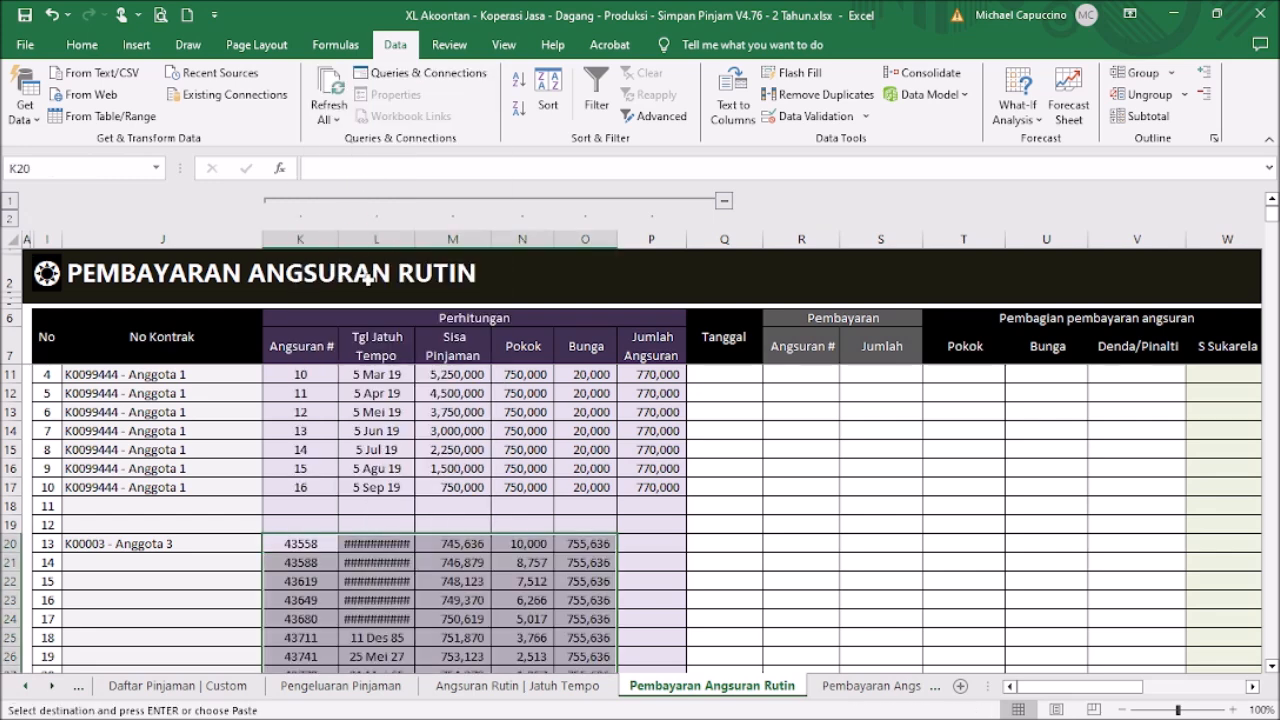
key(ctrl+z)
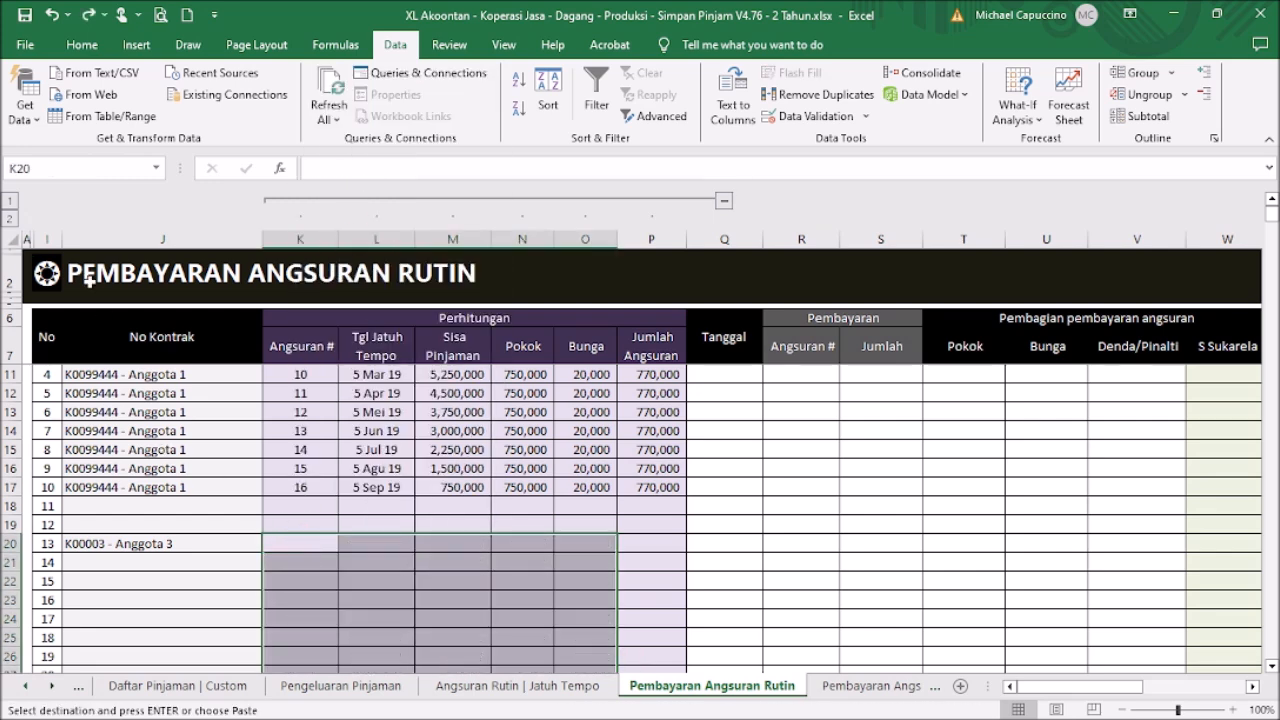
Copy the full Anggota 3 schedule including its # column and paste it as values from Angsuran # of row number 13 in Pembayaran Angsuran Rutin.
click(57, 285)
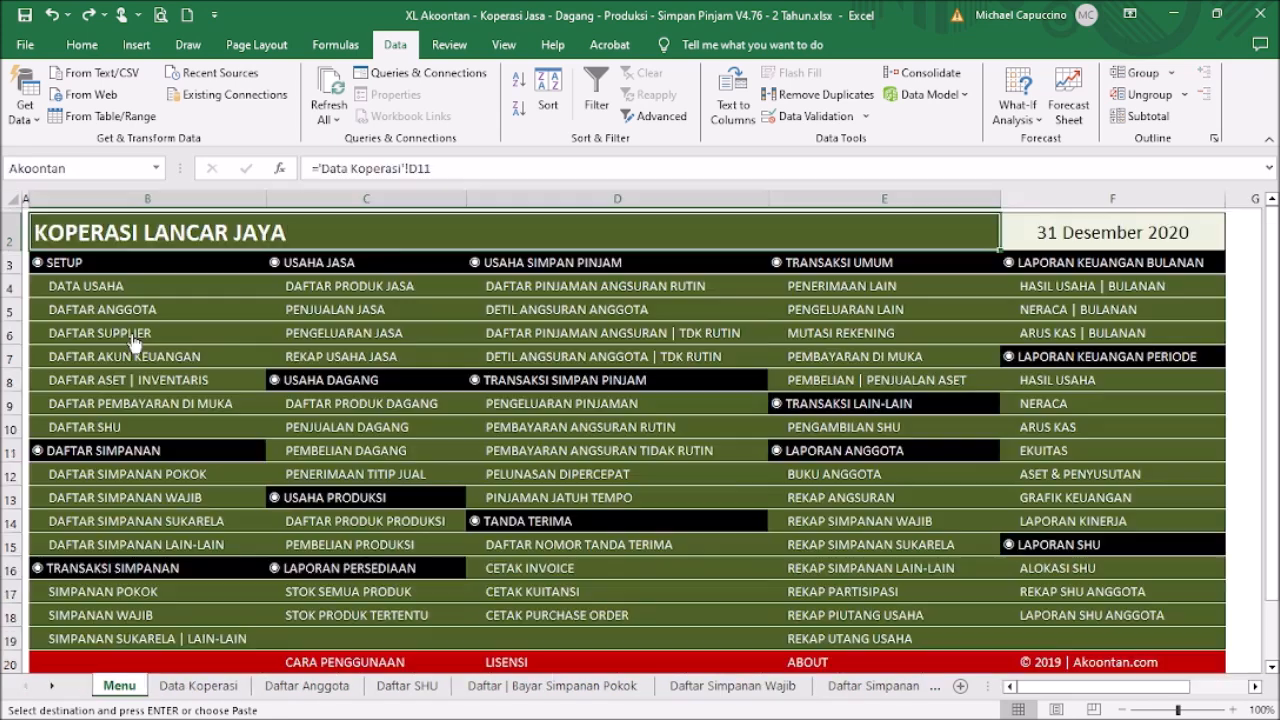
click(624, 307)
drag(52, 396, 420, 529)
key(ctrl+c)
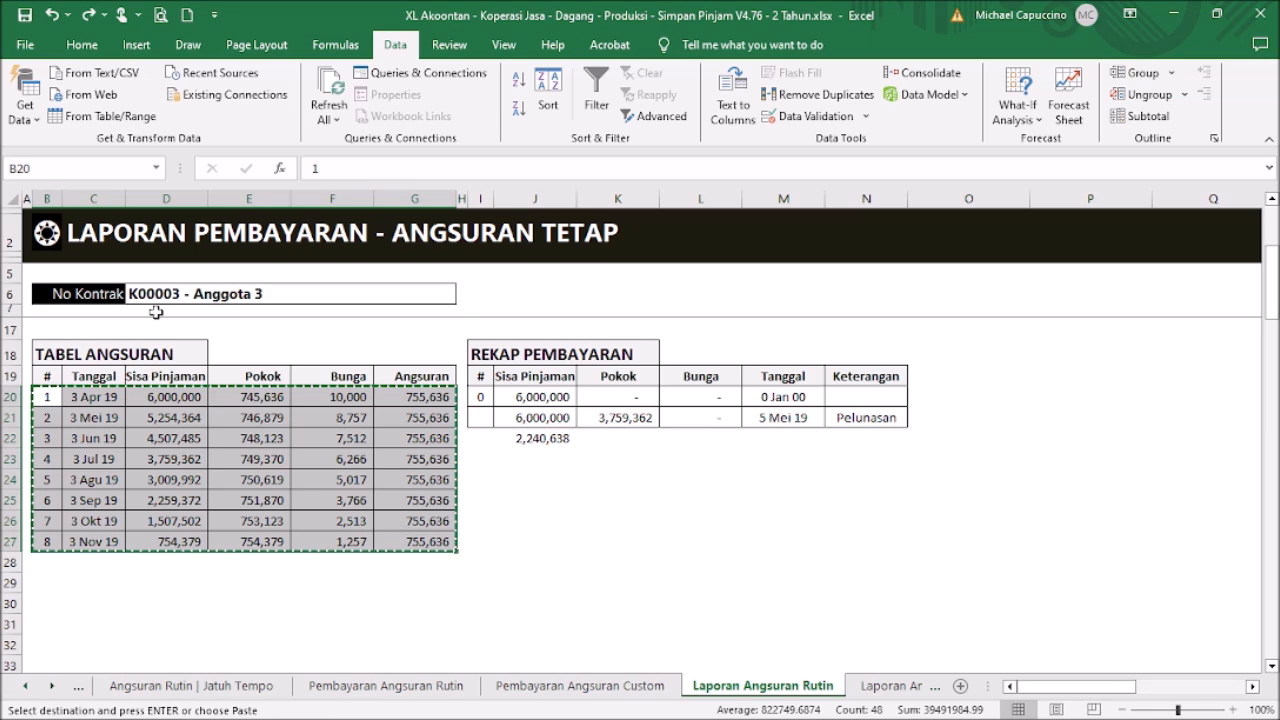
click(47, 233)
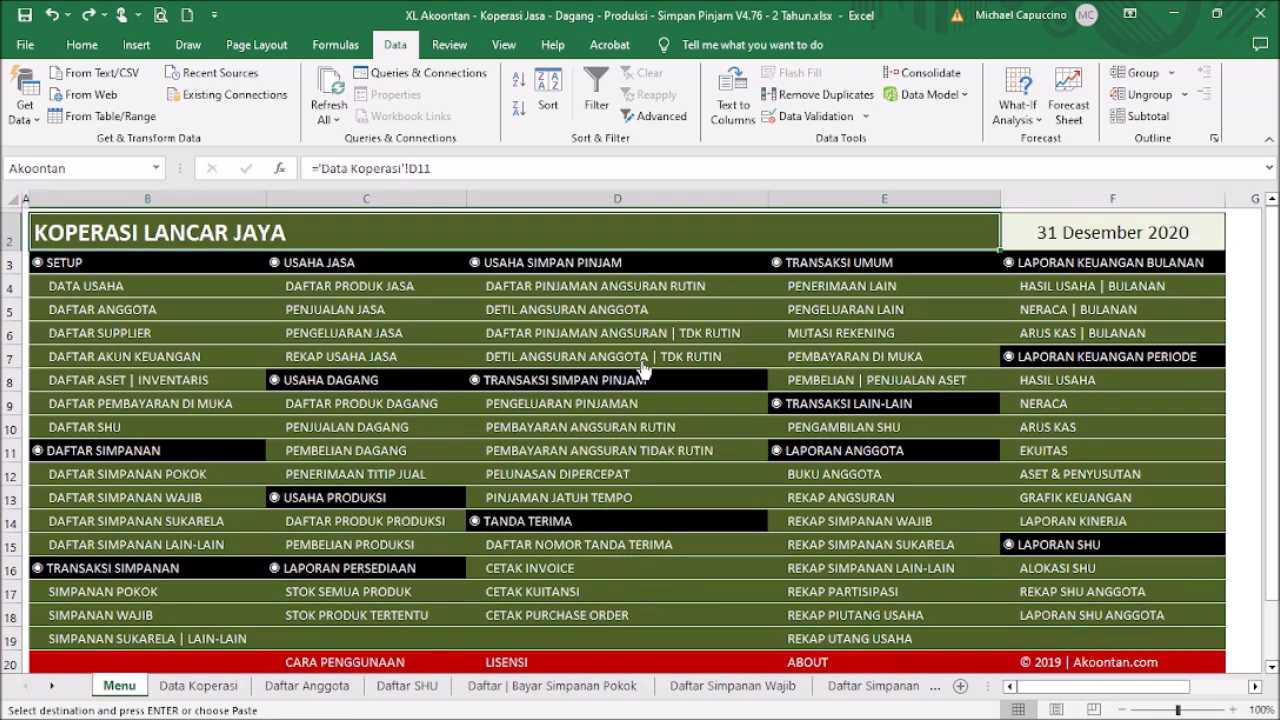
click(640, 427)
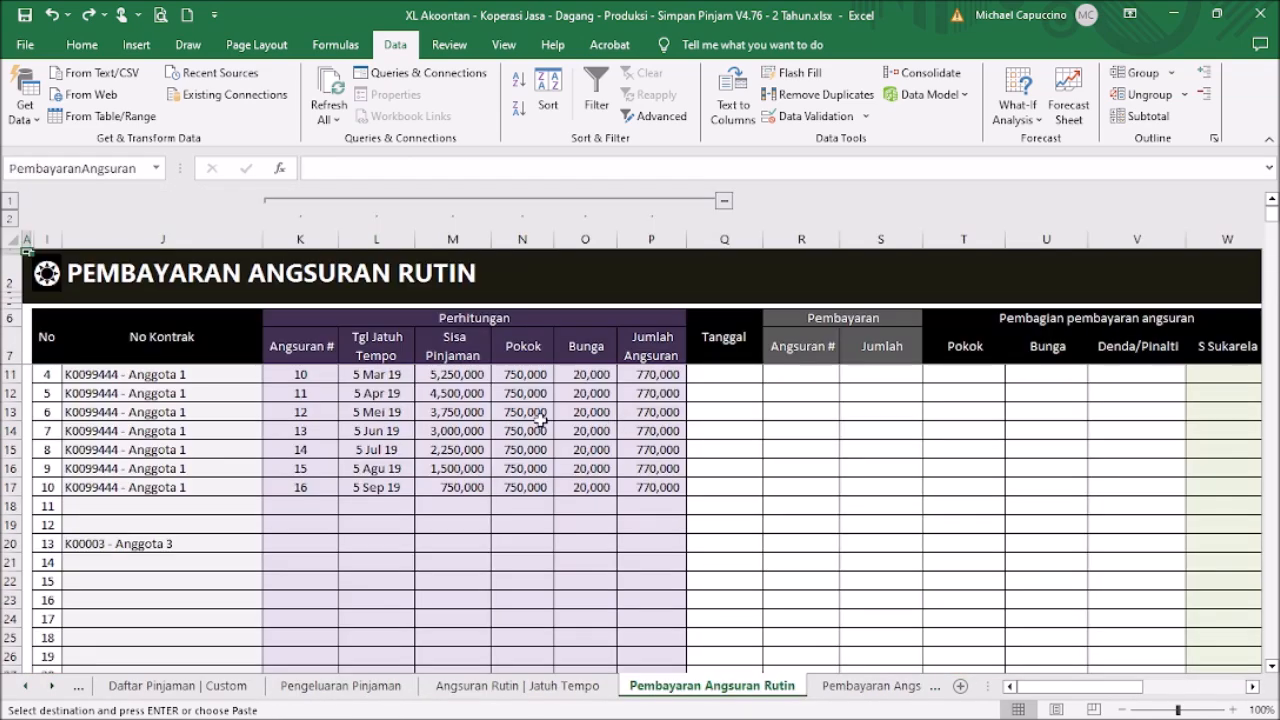
click(280, 546)
right_click(279, 545)
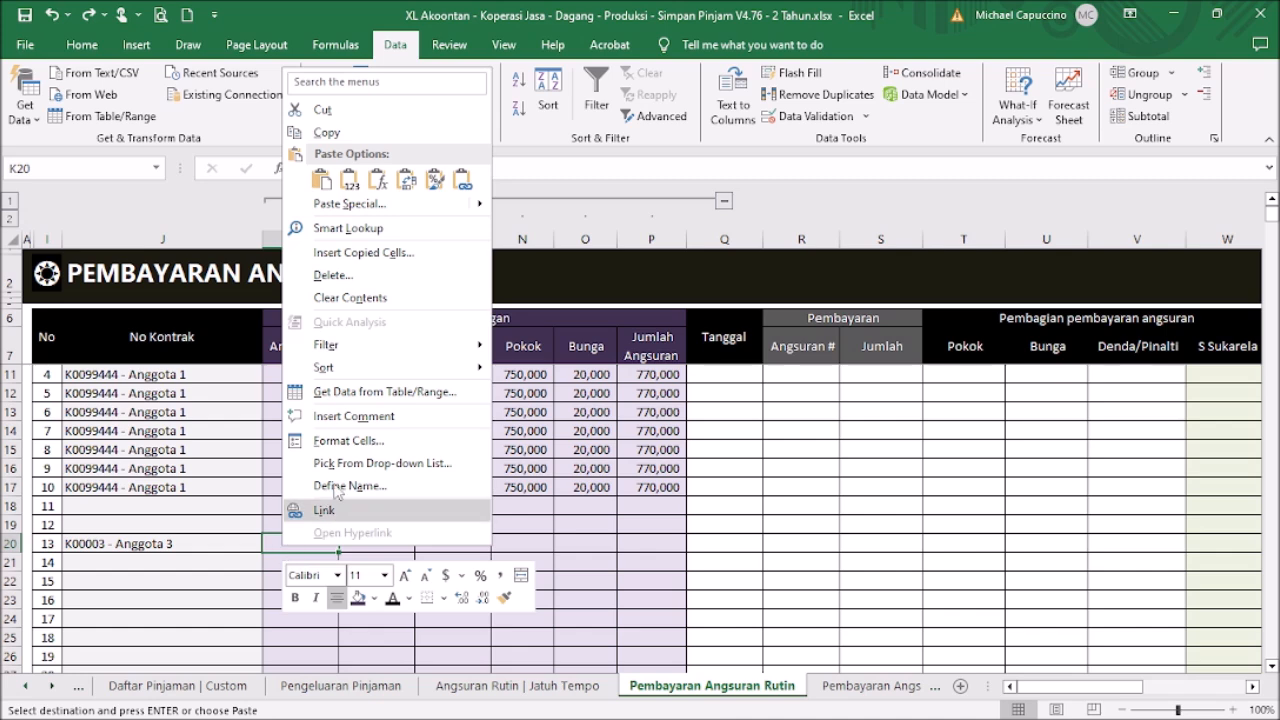
click(347, 182)
click(843, 575)
Copy the Anggota 3 No Kontrak from row number 13 down to row numbers 14 through 20.
scroll(232, 510, down, 1)
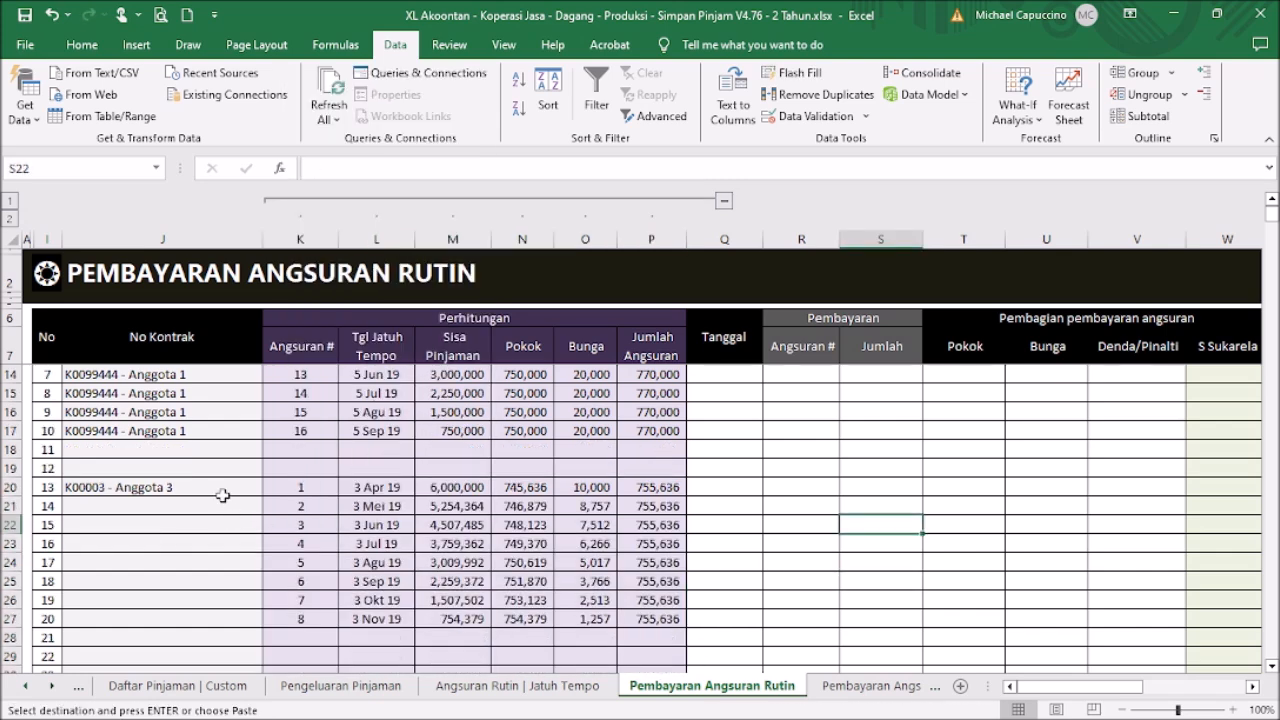
click(220, 488)
key(ctrl+c)
drag(212, 506, 212, 614)
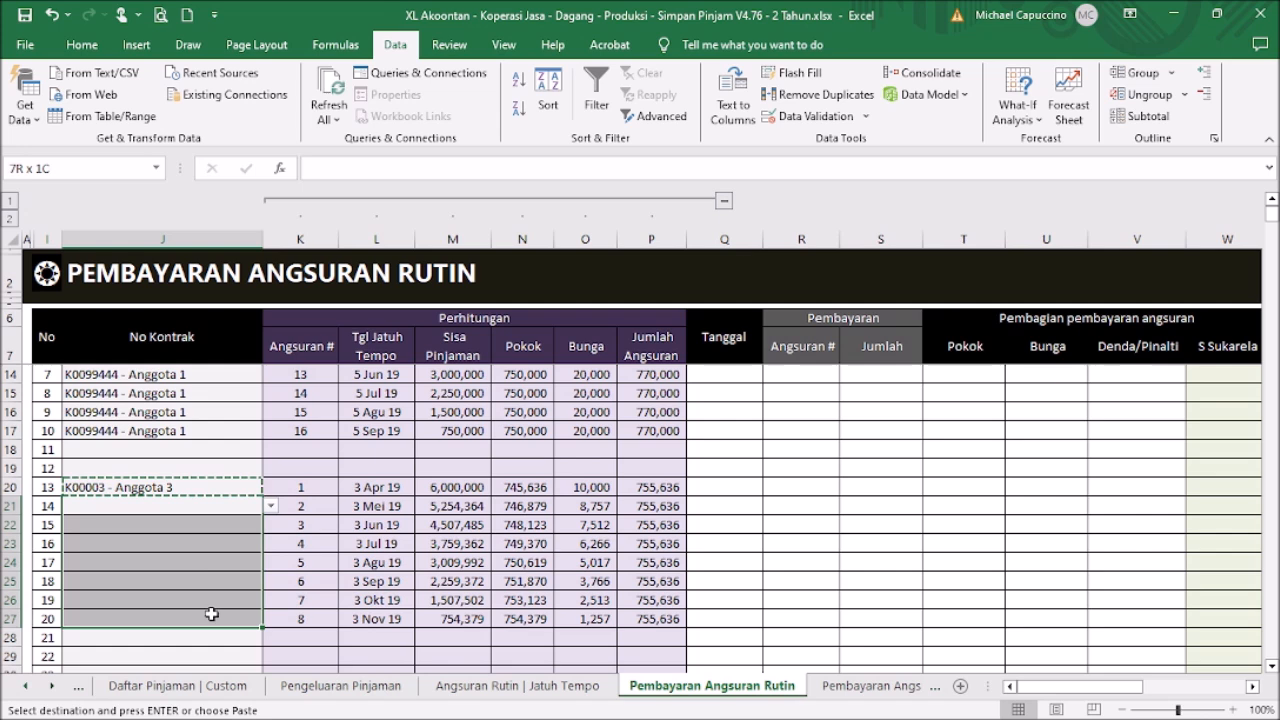
key(ctrl+v)
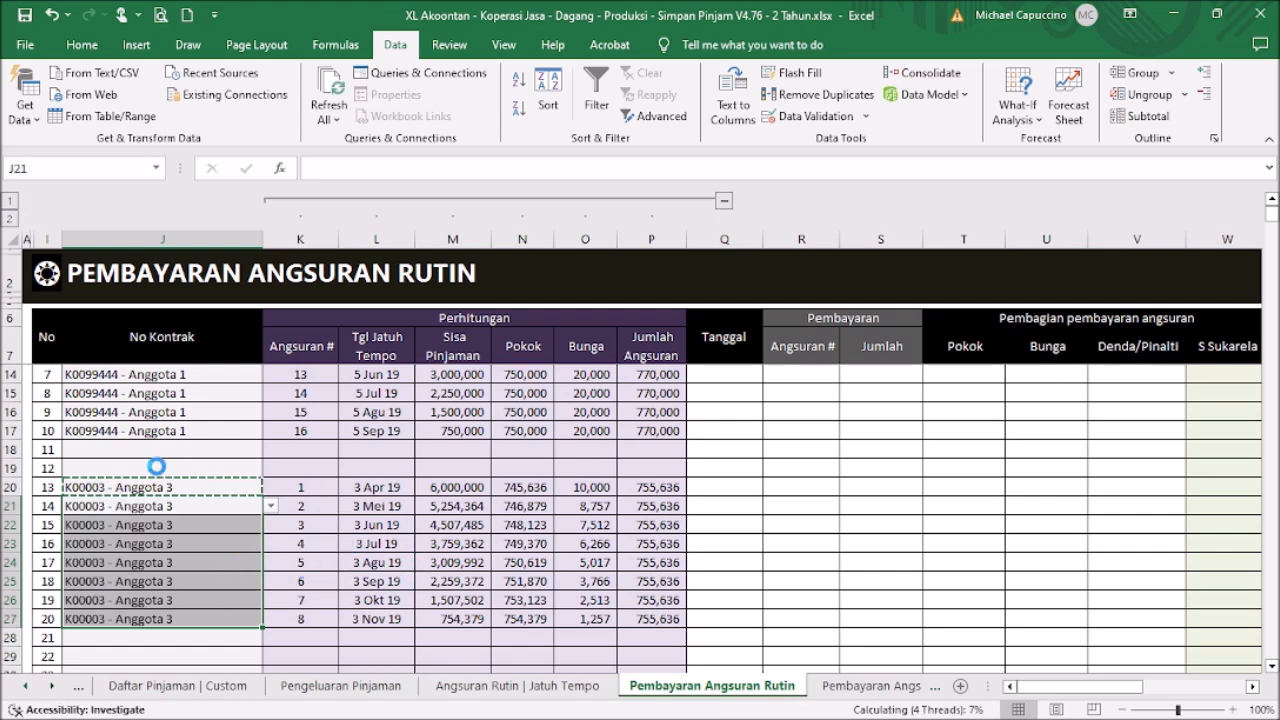
Review the Anggota 1 and Anggota 3 installment blocks and the blank row numbers 11 and 12 between them.
click(157, 467)
scroll(222, 492, up, 2)
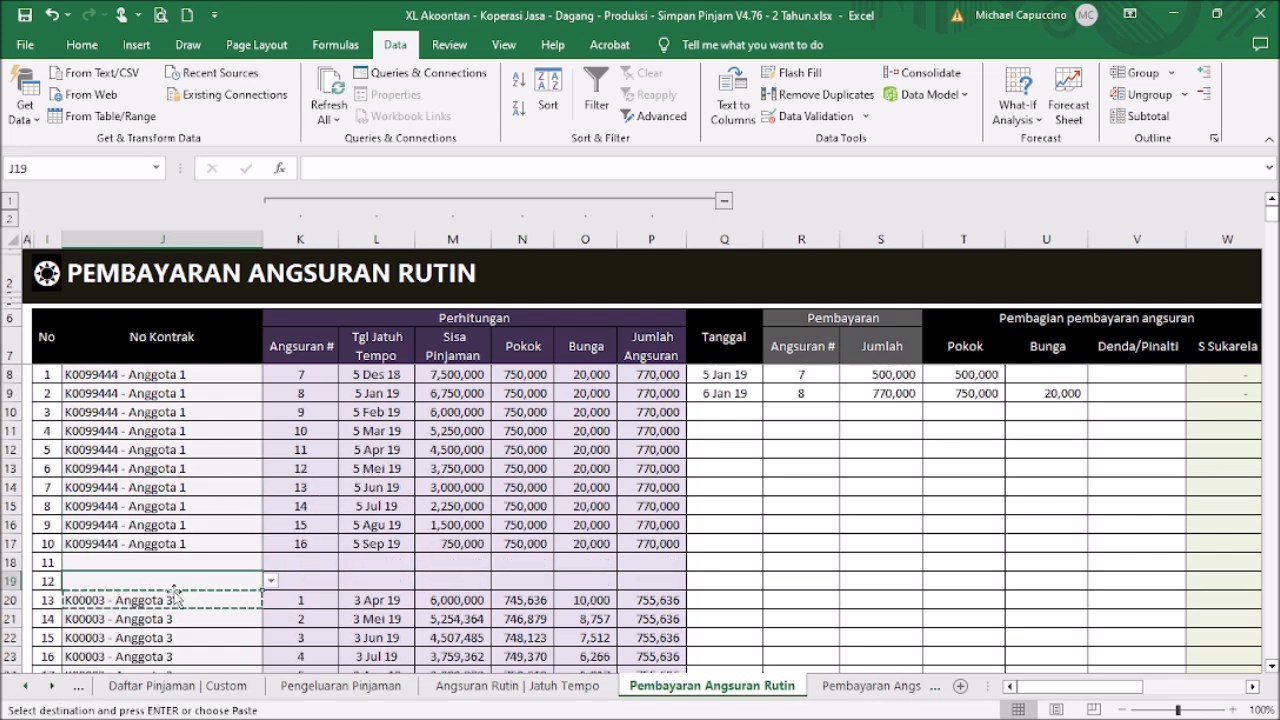
click(168, 559)
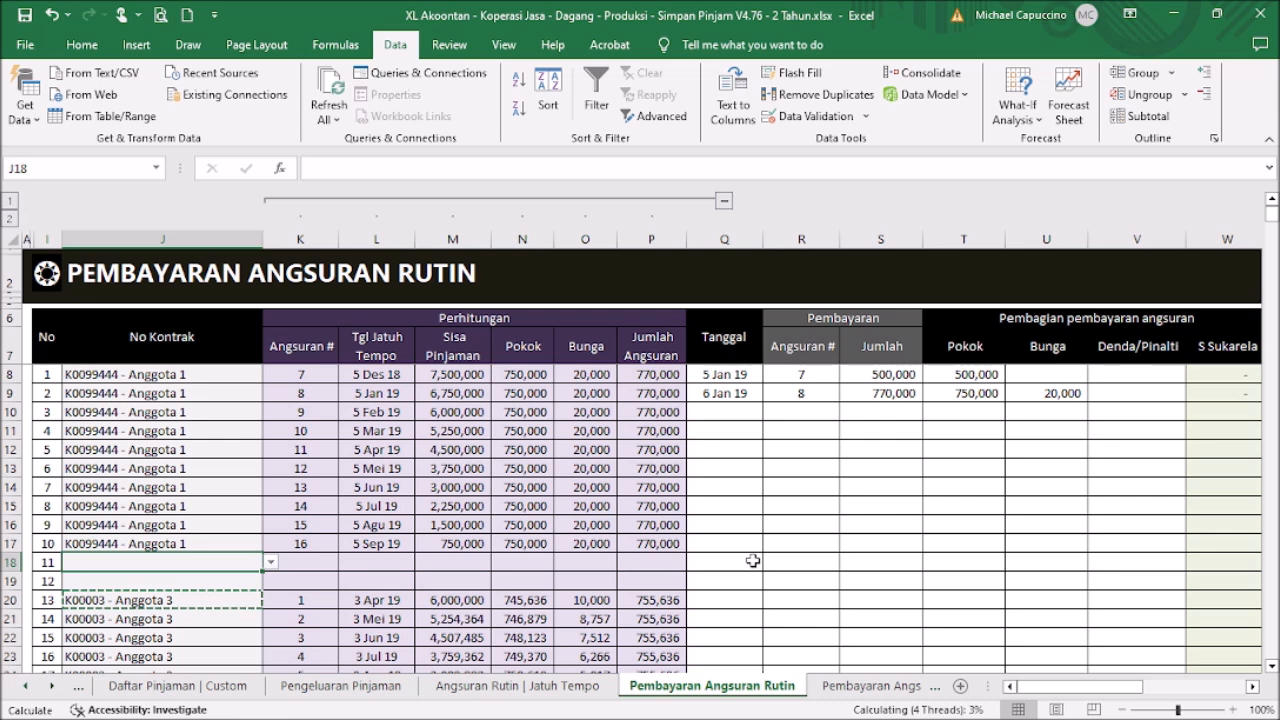
scroll(745, 522, down, 2)
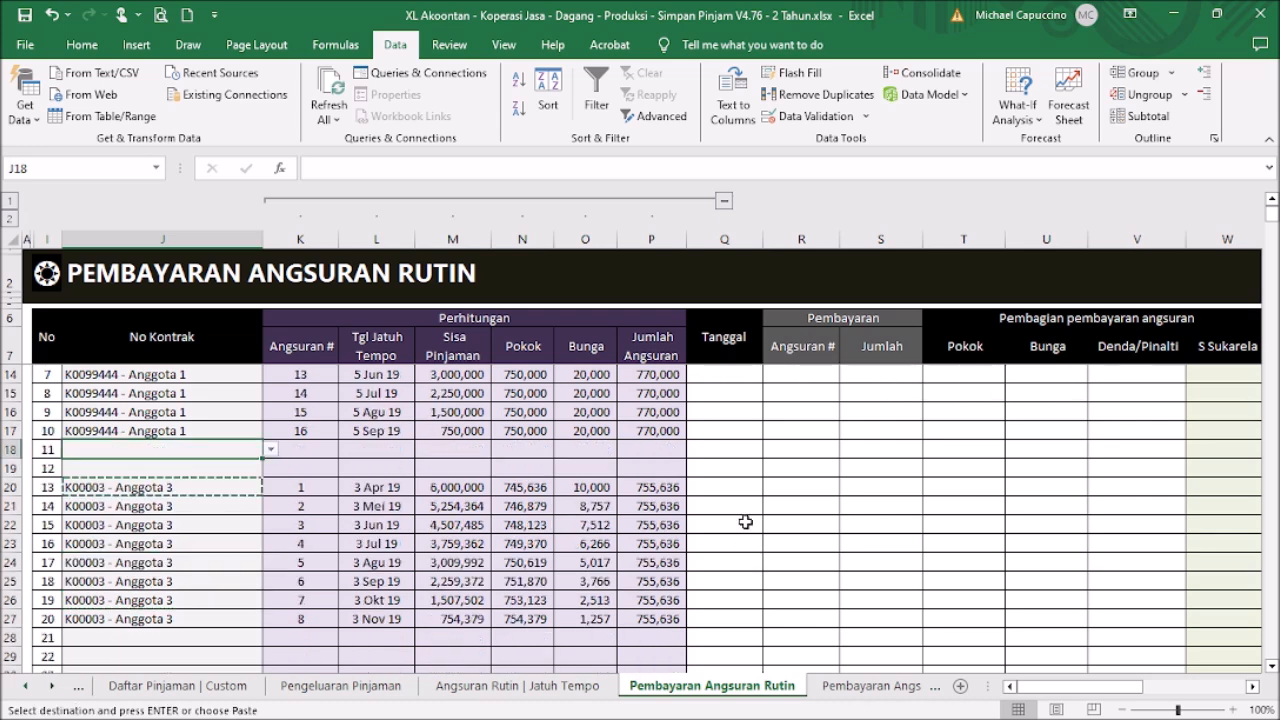
scroll(745, 522, down, 2)
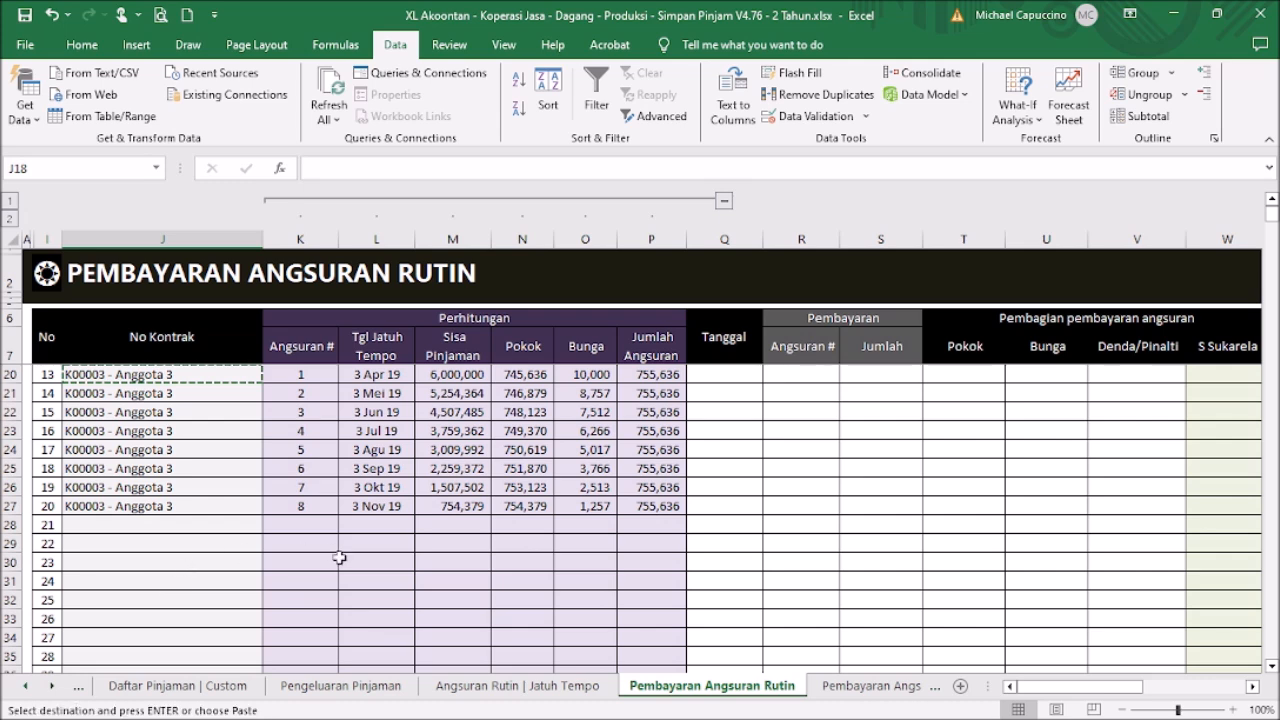
scroll(354, 573, up, 3)
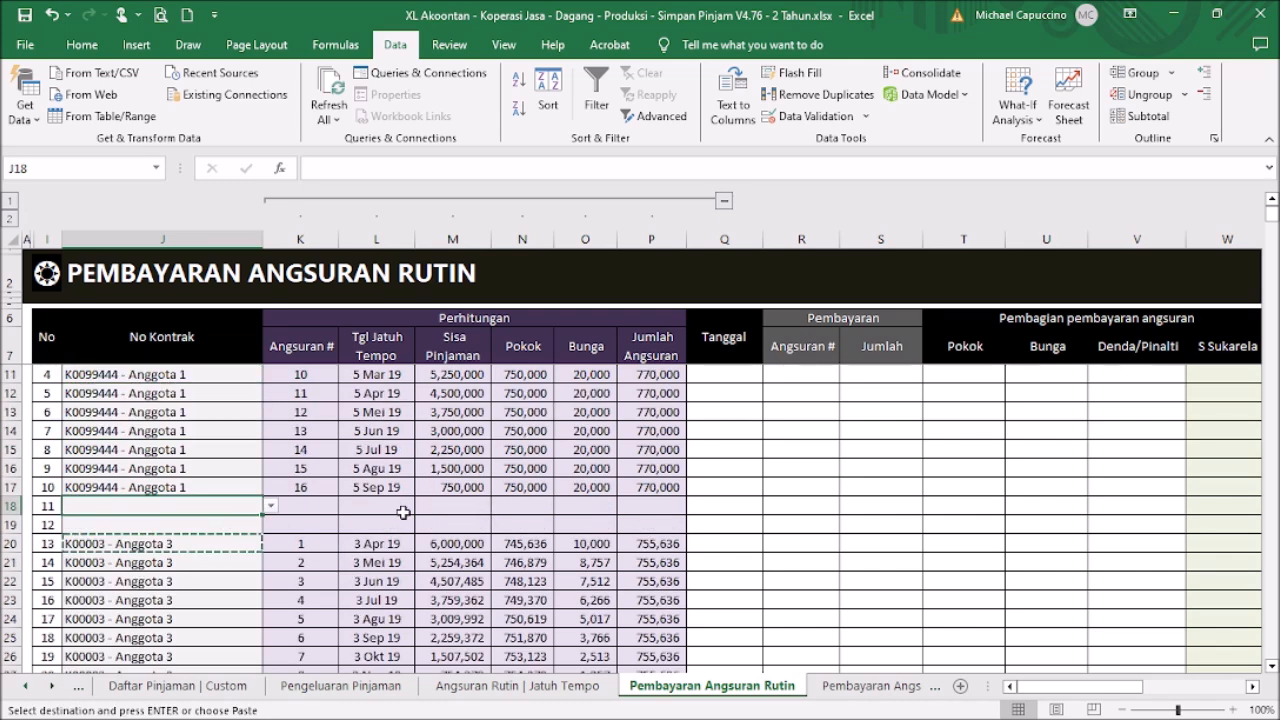
scroll(400, 512, down, 2)
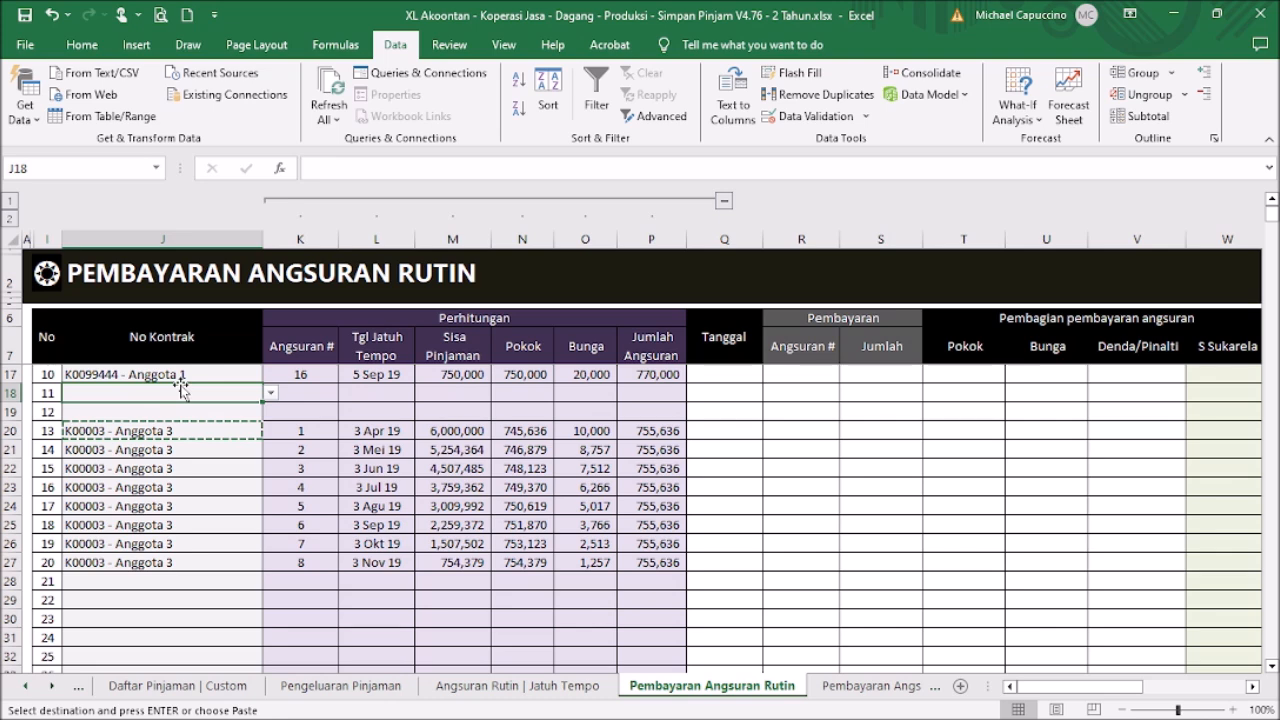
Copy the Anggota 1 installment 16 entry, No Kontrak through Jumlah Angsuran, from row number 10 to row number 22.
scroll(198, 388, up, 1)
drag(218, 428, 654, 429)
key(ctrl+q)
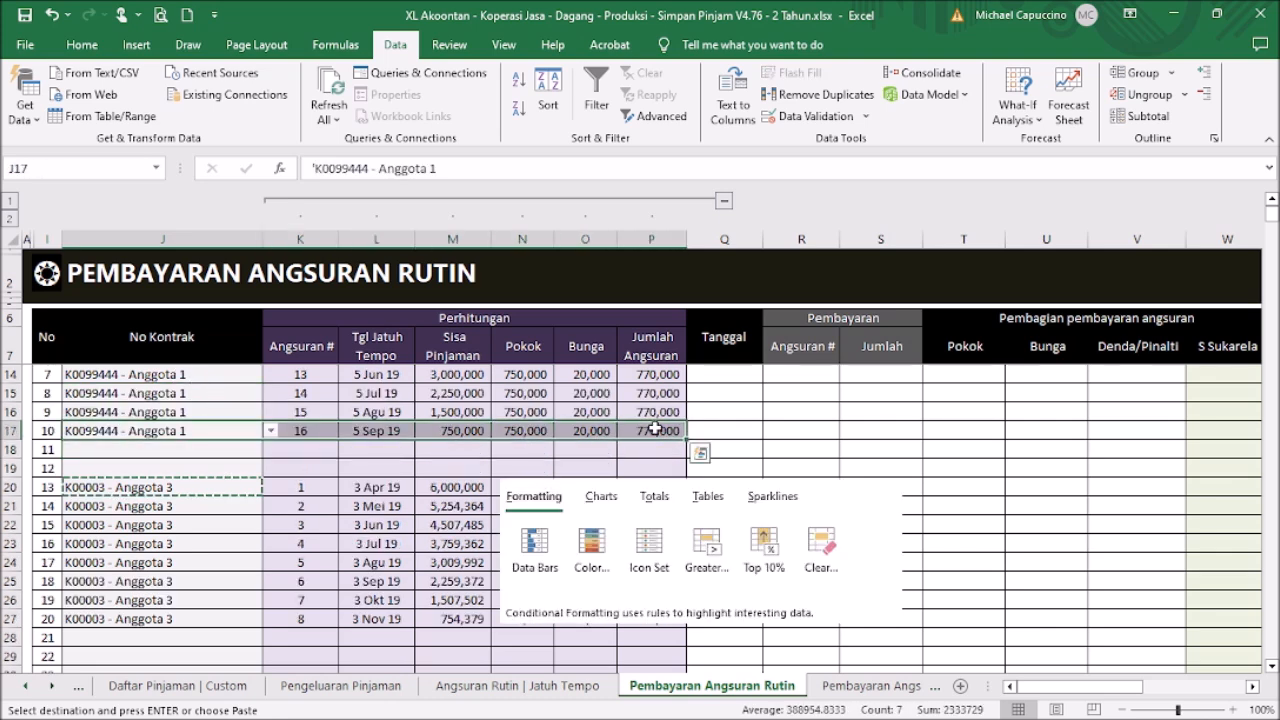
click(177, 432)
shift+click(625, 430)
scroll(268, 476, down, 2)
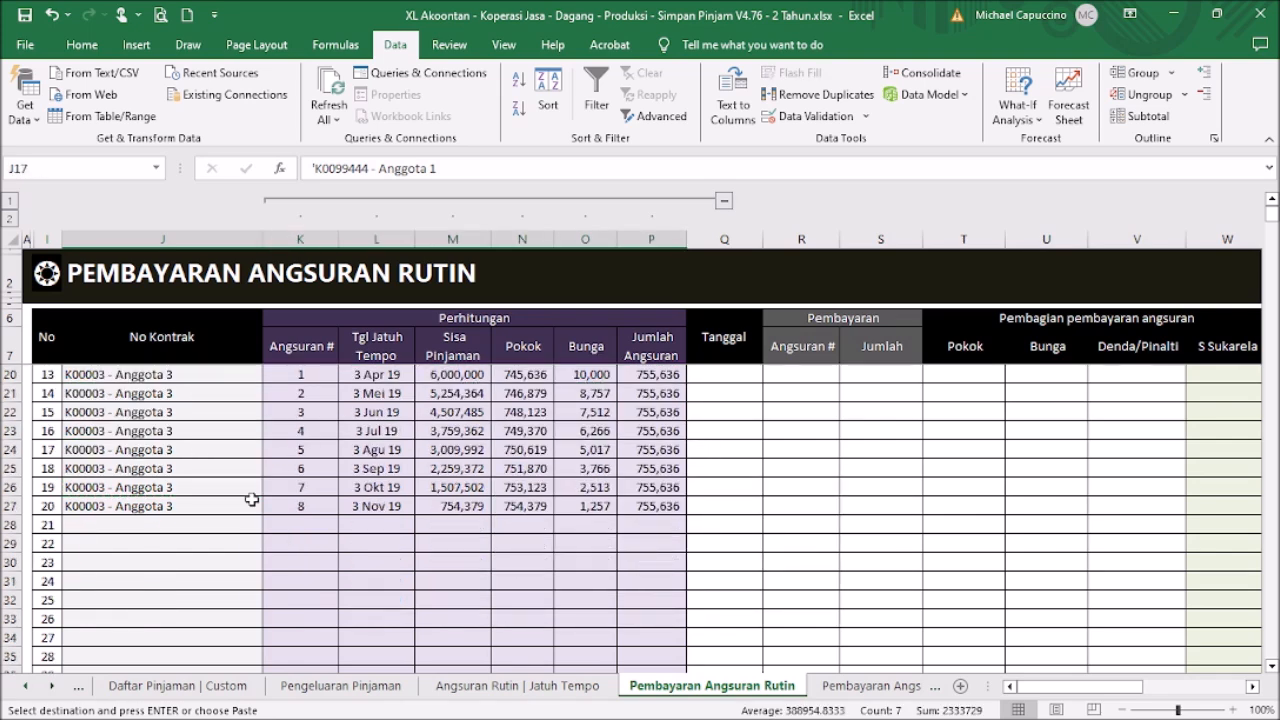
click(216, 543)
key(Return)
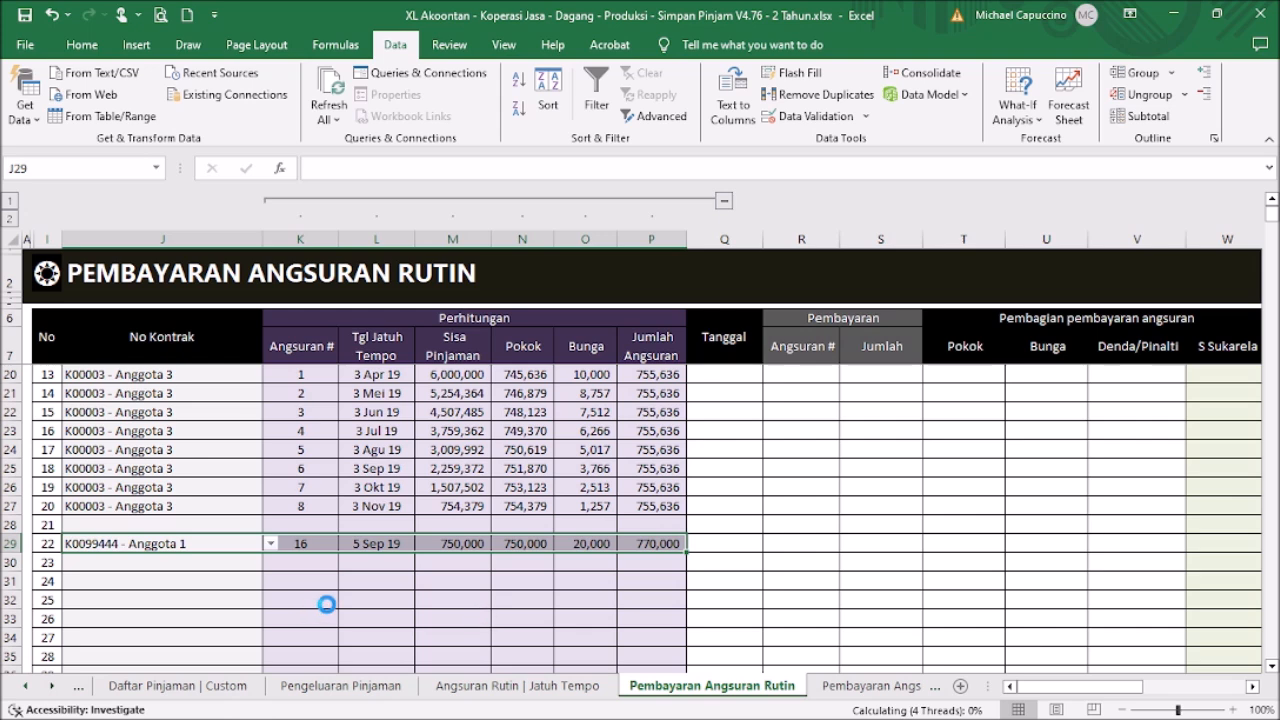
click(724, 541)
Enter 5 feb 19 as the payment Tanggal for Anggota 1 in row number 3.
scroll(724, 542, up, 4)
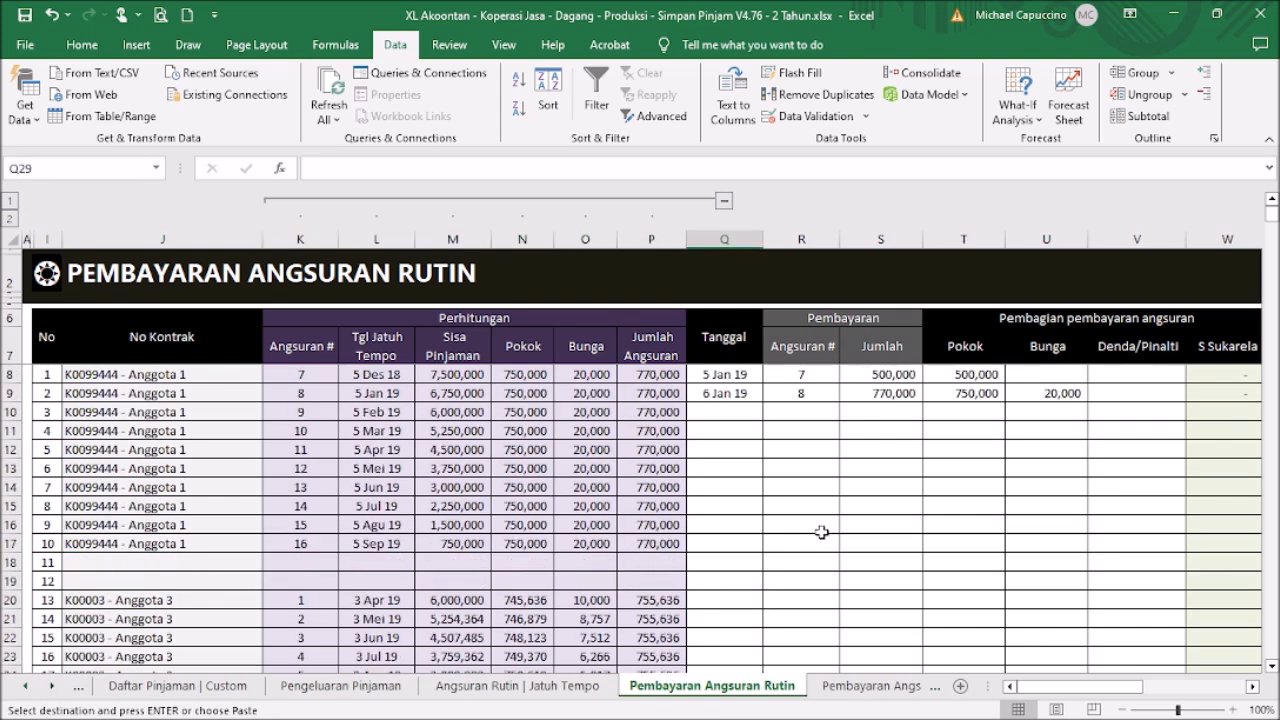
click(740, 543)
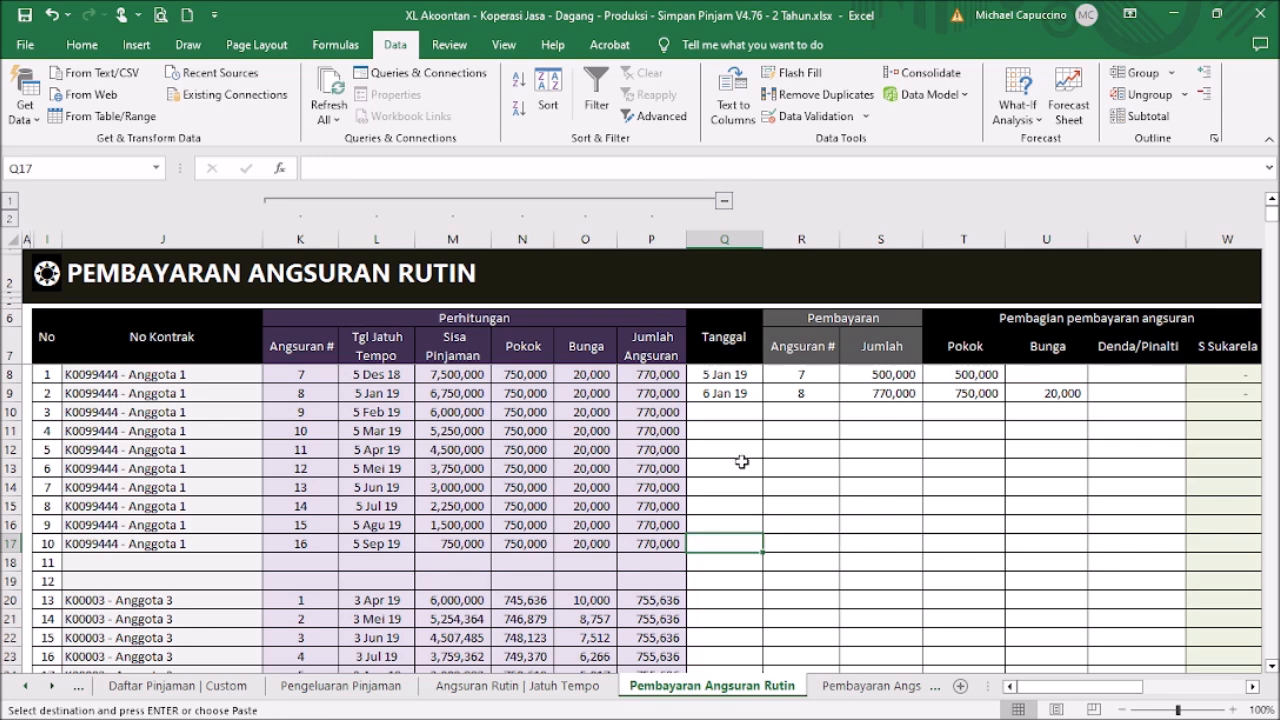
click(740, 414)
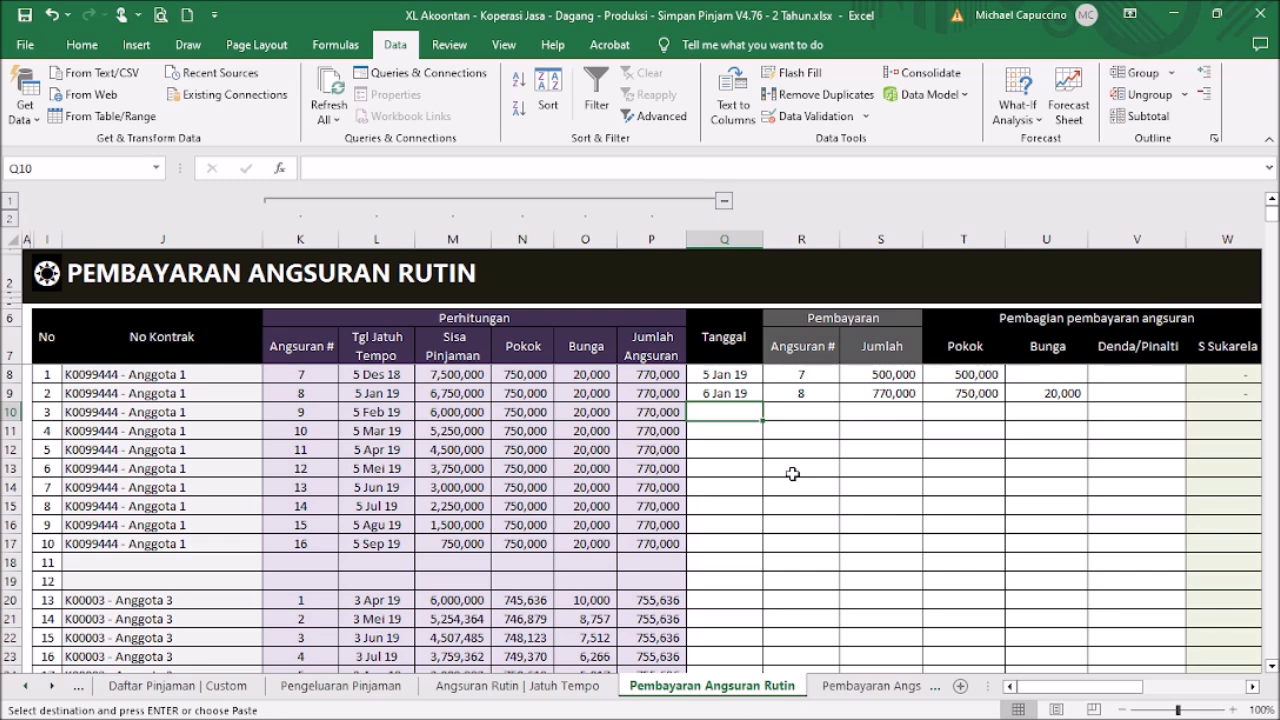
key(Left)
key(Left)
key(Left)
key(Left)
key(Left)
key(Right)
key(Right)
key(Right)
key(Right)
key(Right)
text(5)
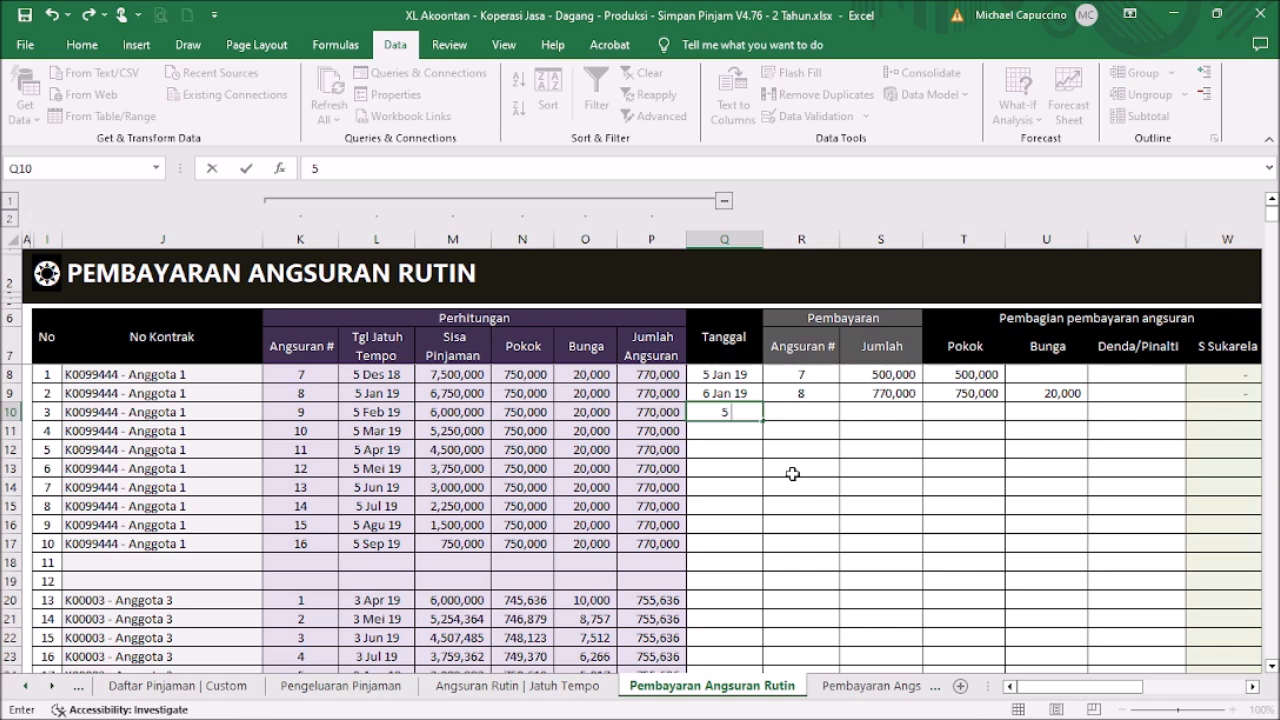
text( feb 19)
key(ctrl+Return)
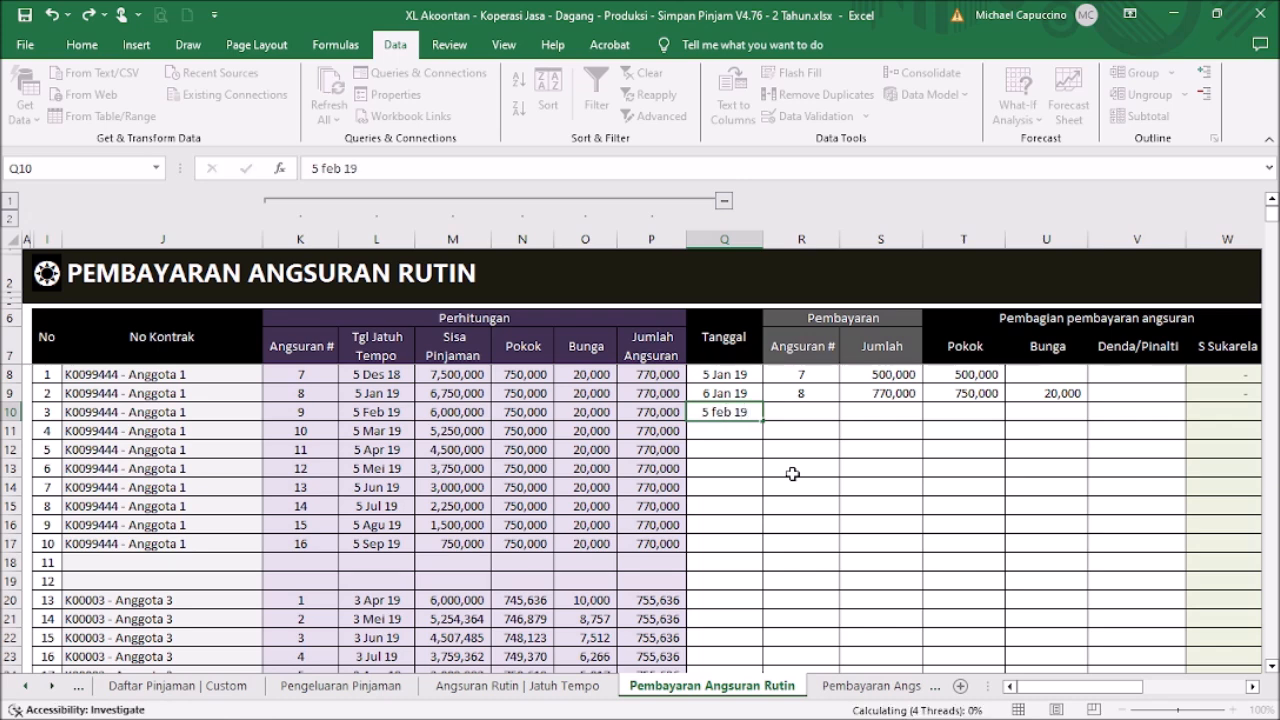
Record the payment in row number 3 with Angsuran # 9 and Jumlah 270000.
key(Right)
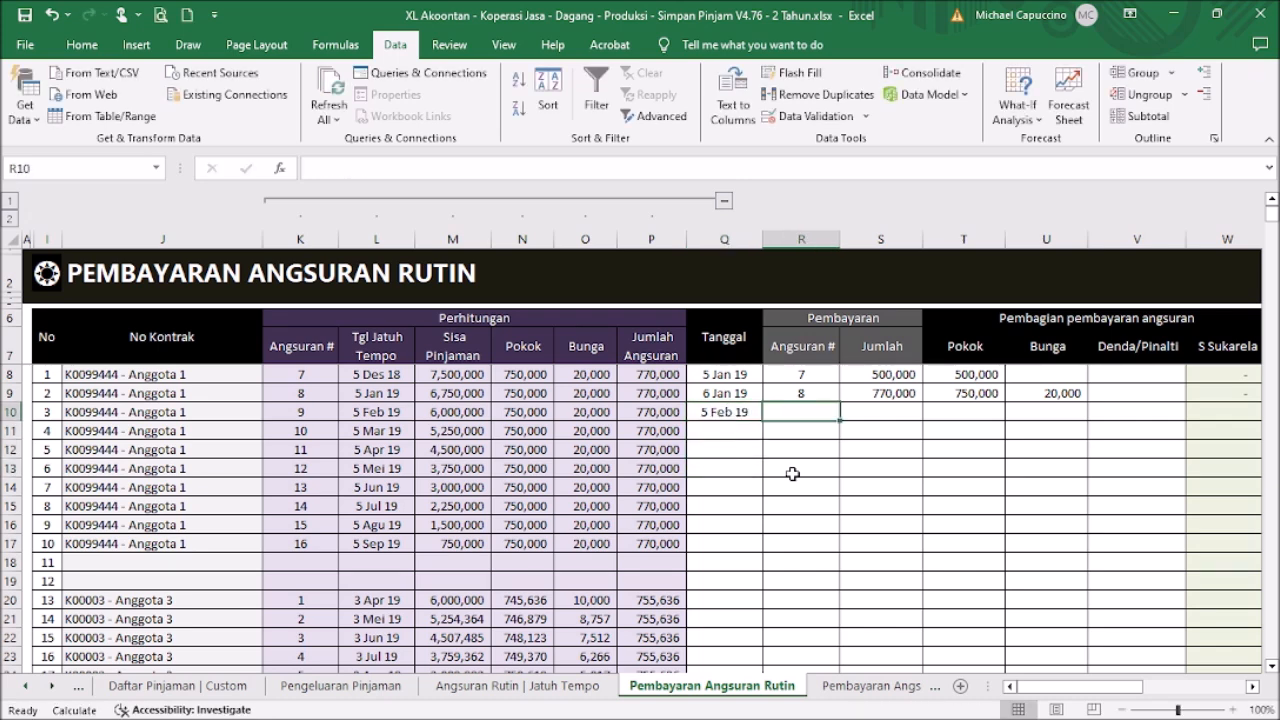
key(Left)
key(Right)
text(9)
key(ctrl+Return)
key(Right)
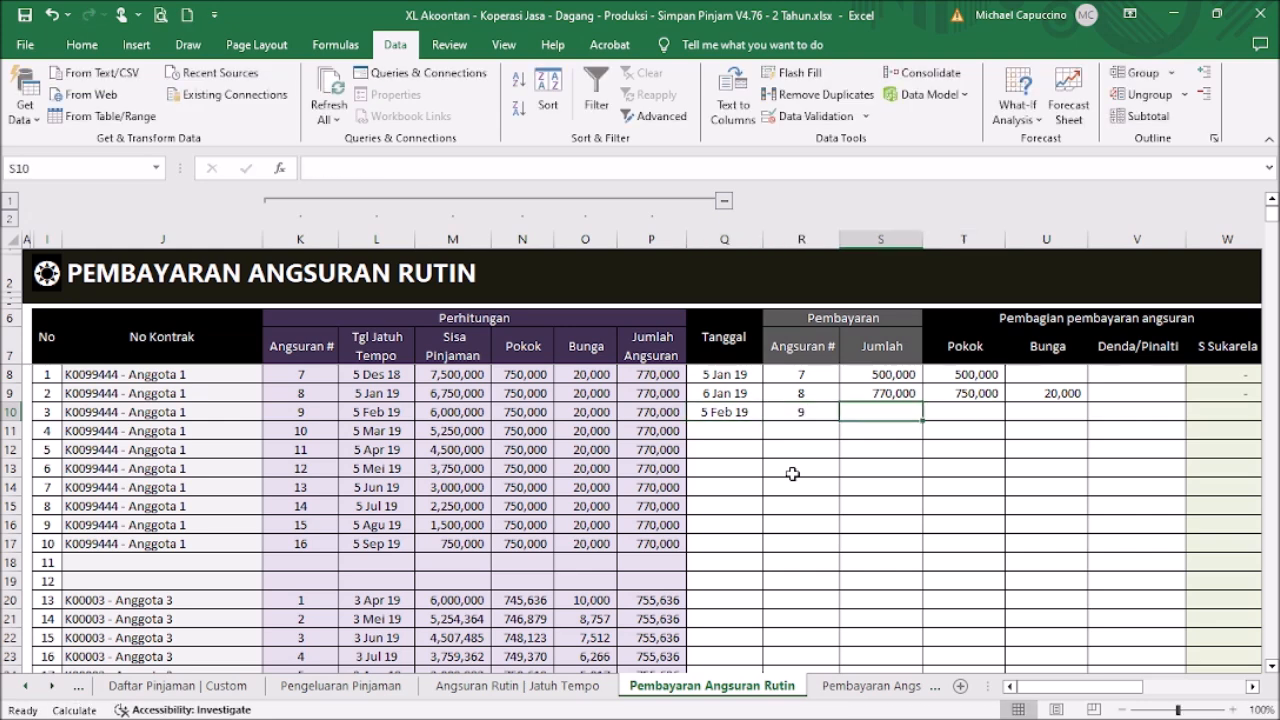
text(2)
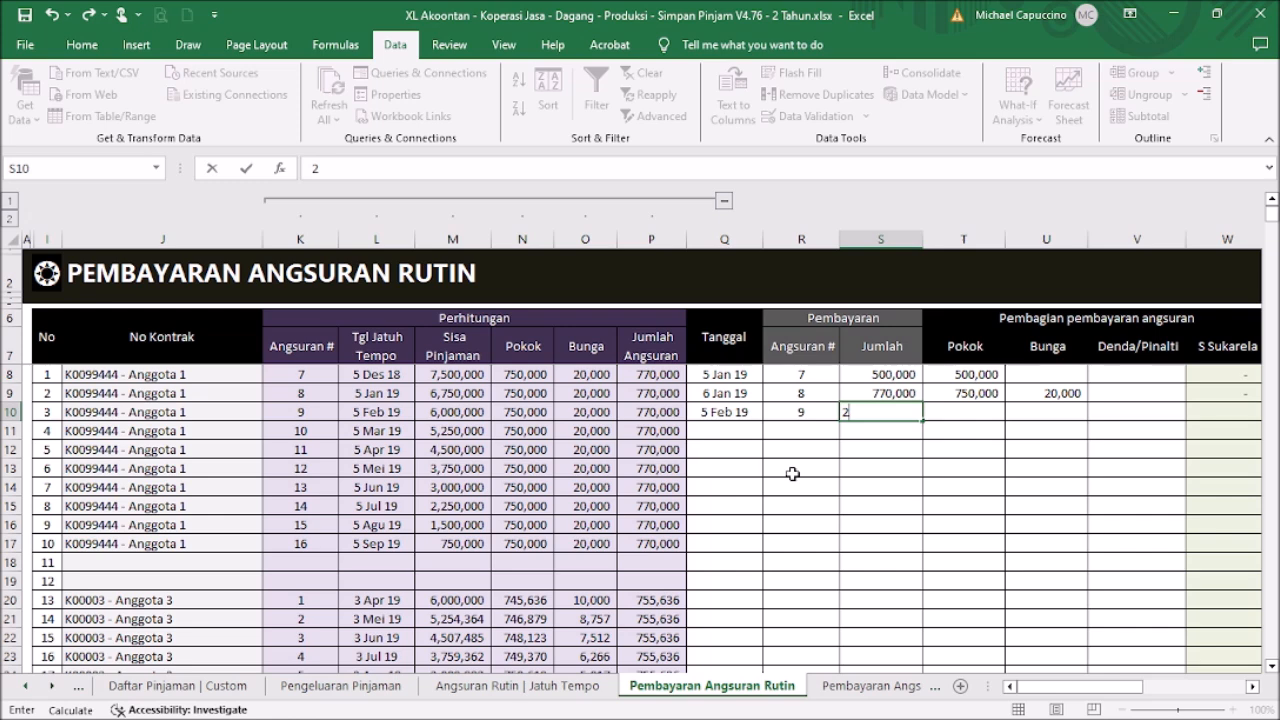
text(70000)
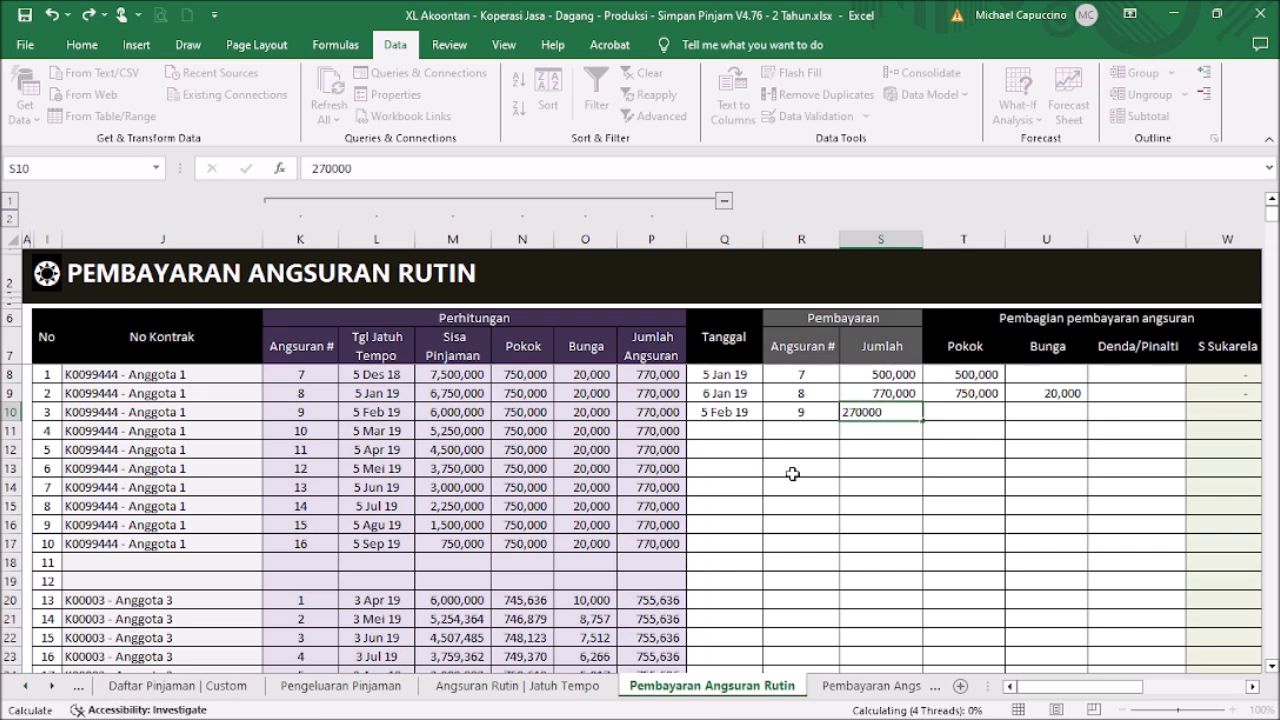
Enter the Jumlah of 270000 in row number 3 and check that row's split cells from Pokok through S Sukarela.
key(ctrl+Return)
key(Right)
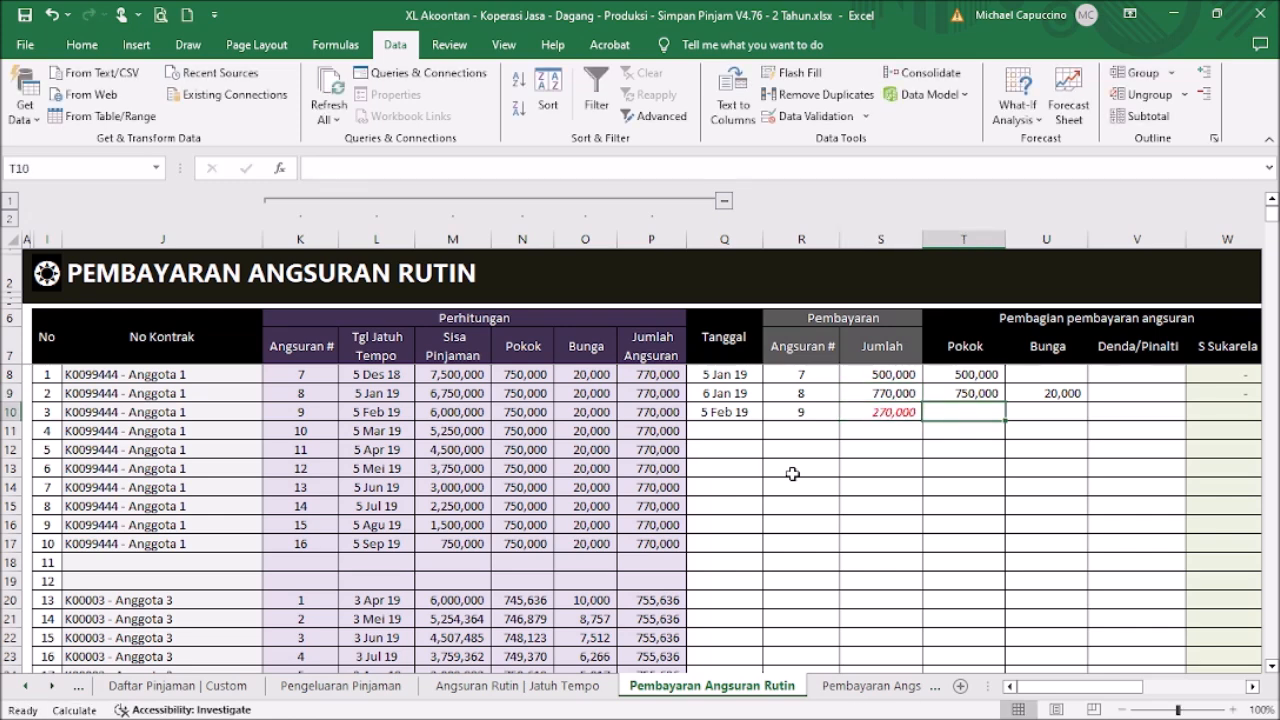
key(Left)
key(Left)
key(Right)
key(Right)
key(Right)
key(Right)
key(Right)
key(Right)
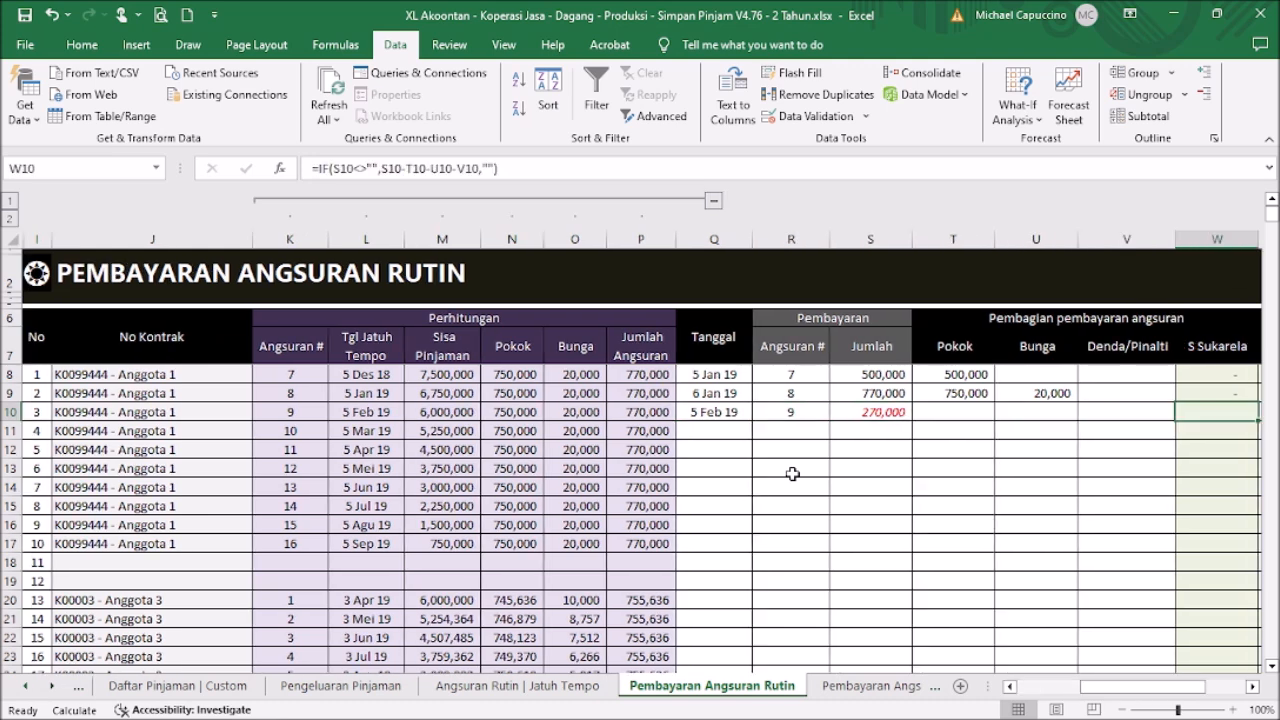
key(Left)
key(Left)
key(Left)
key(Left)
key(Right)
key(Right)
key(Right)
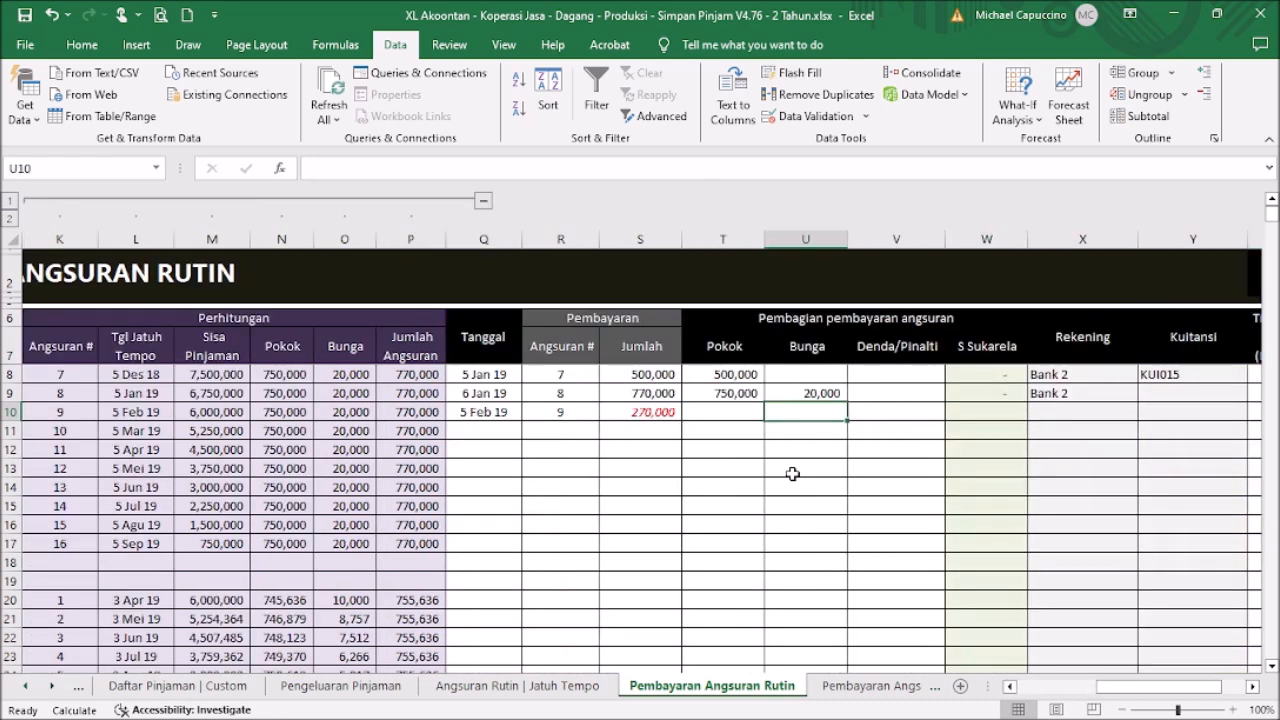
key(Left)
key(Left)
key(Left)
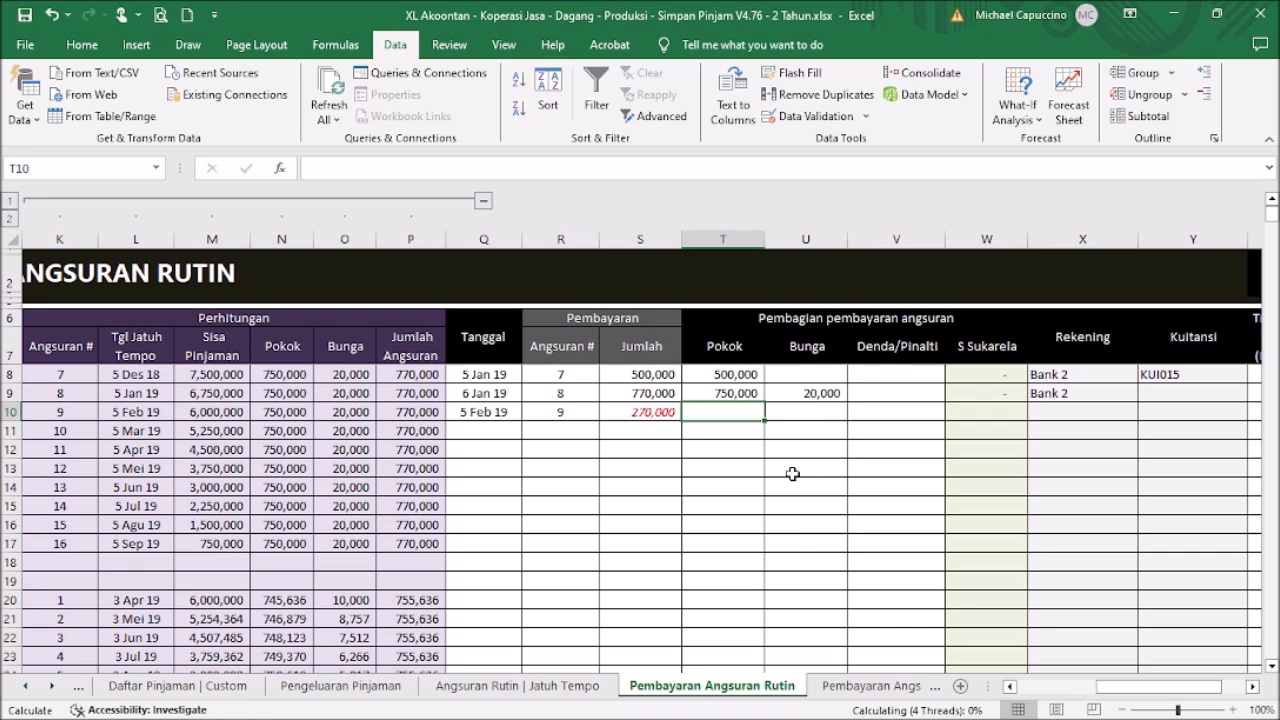
Split the payment in row number 3 into Bunga 20000 and Pokok 250000.
key(Right)
text(200)
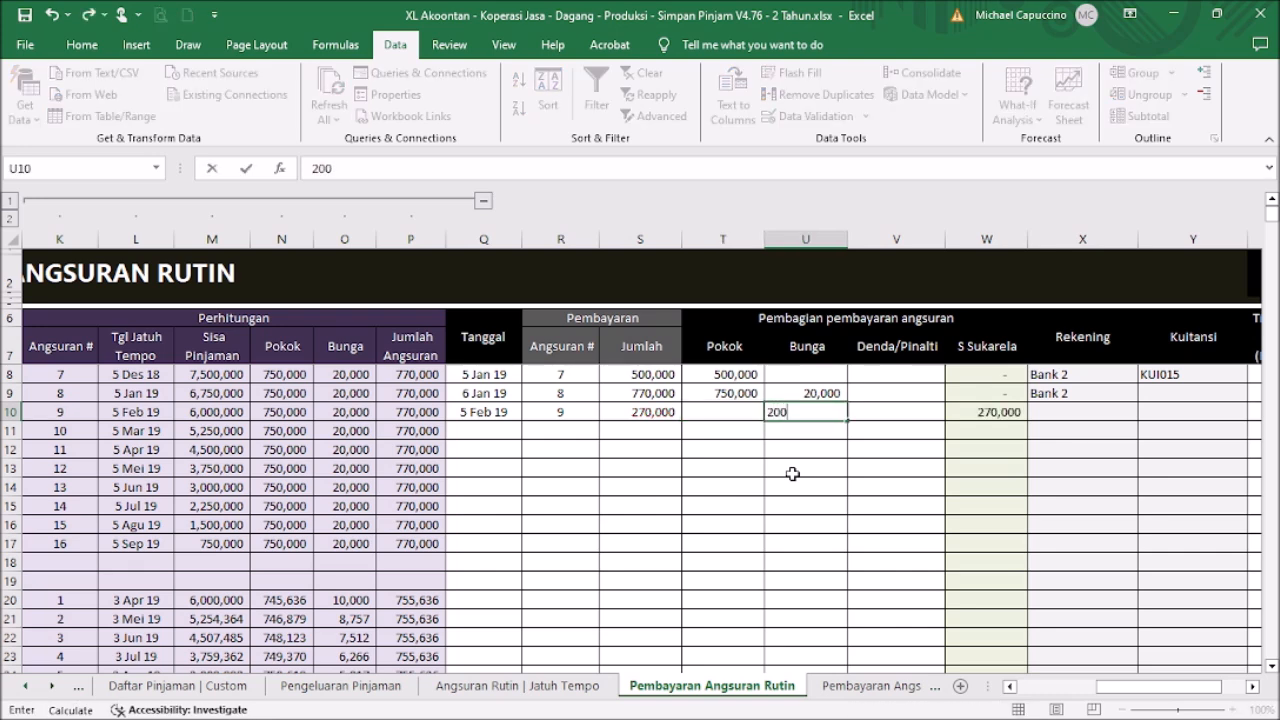
text(00)
key(Return)
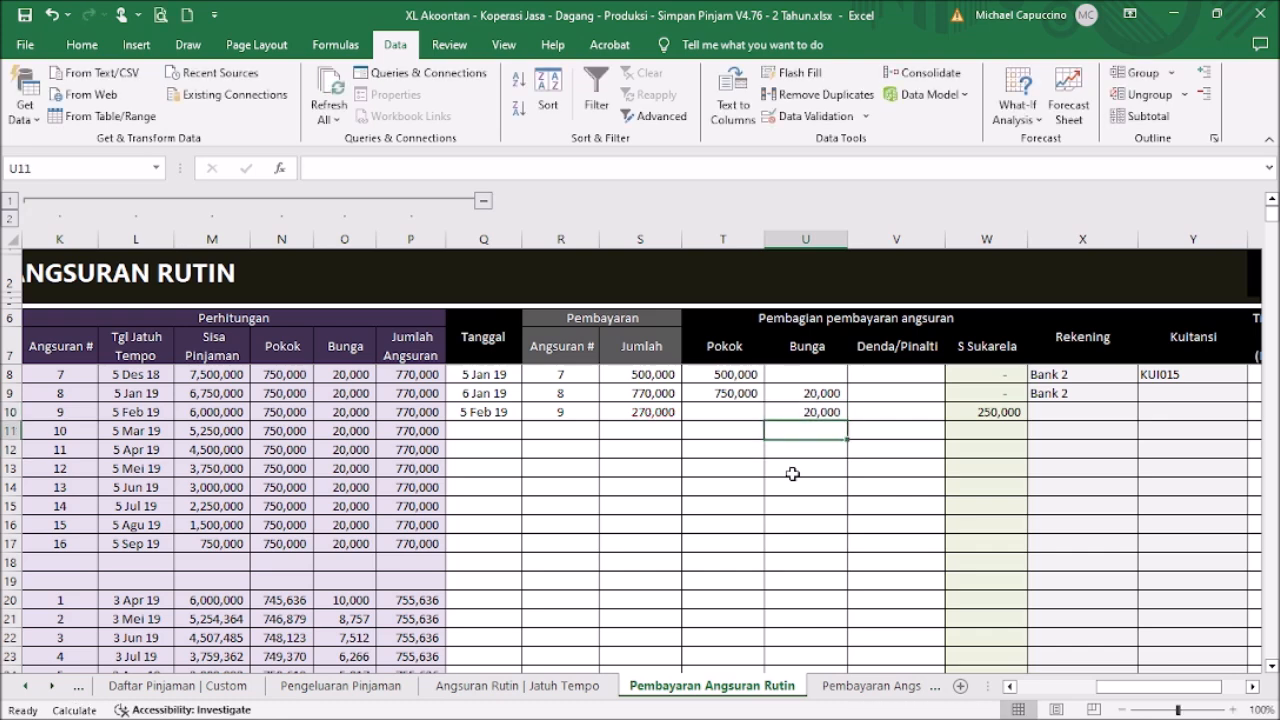
key(Up)
key(Left)
text(25)
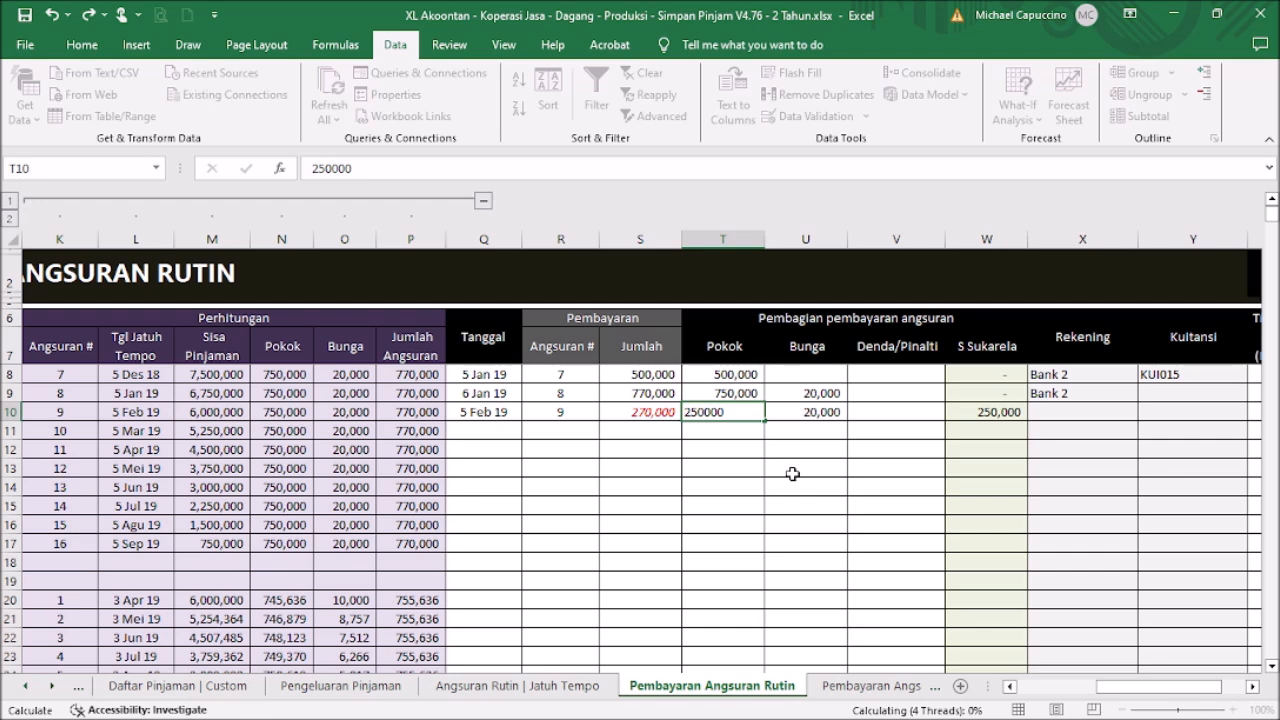
key(Return)
Set the Rekening for the payment in row number 3 to Bank 2.
key(Return)
key(Return)
key(Up)
key(Up)
key(Up)
key(Right)
key(Right)
key(Right)
key(Right)
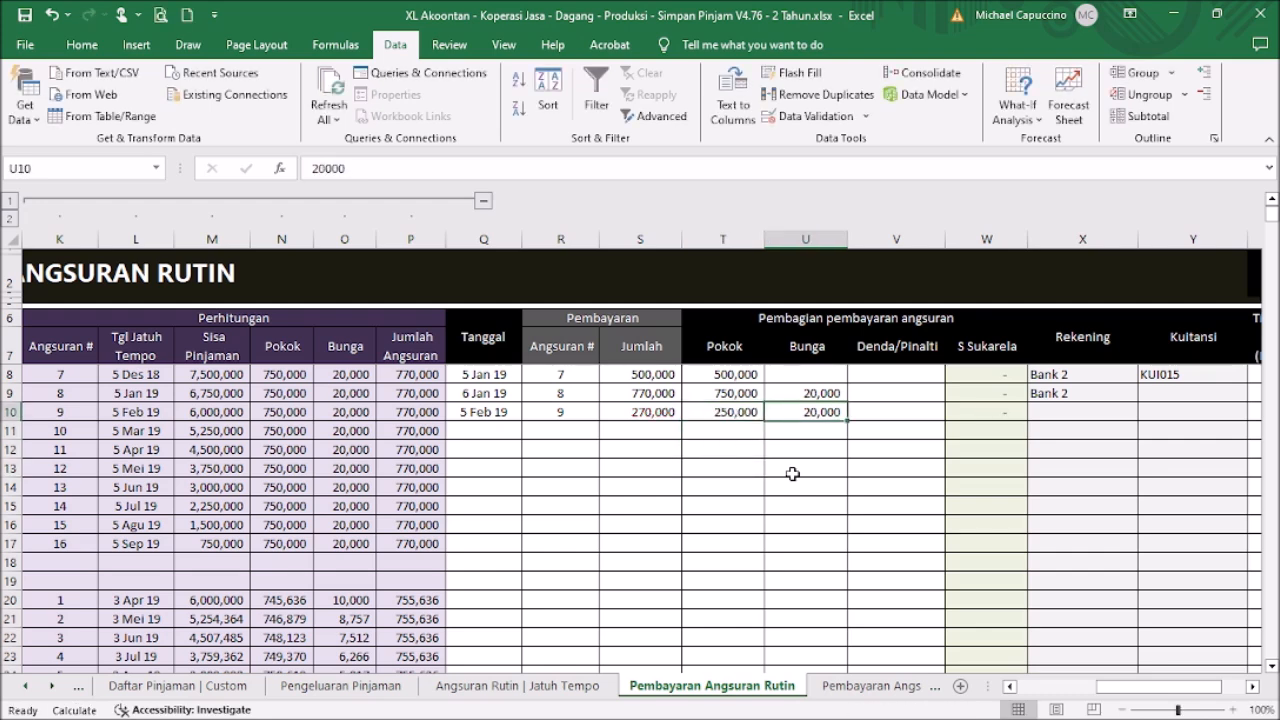
key(Right)
key(Right)
key(Left)
key(Left)
key(Up)
key(Down)
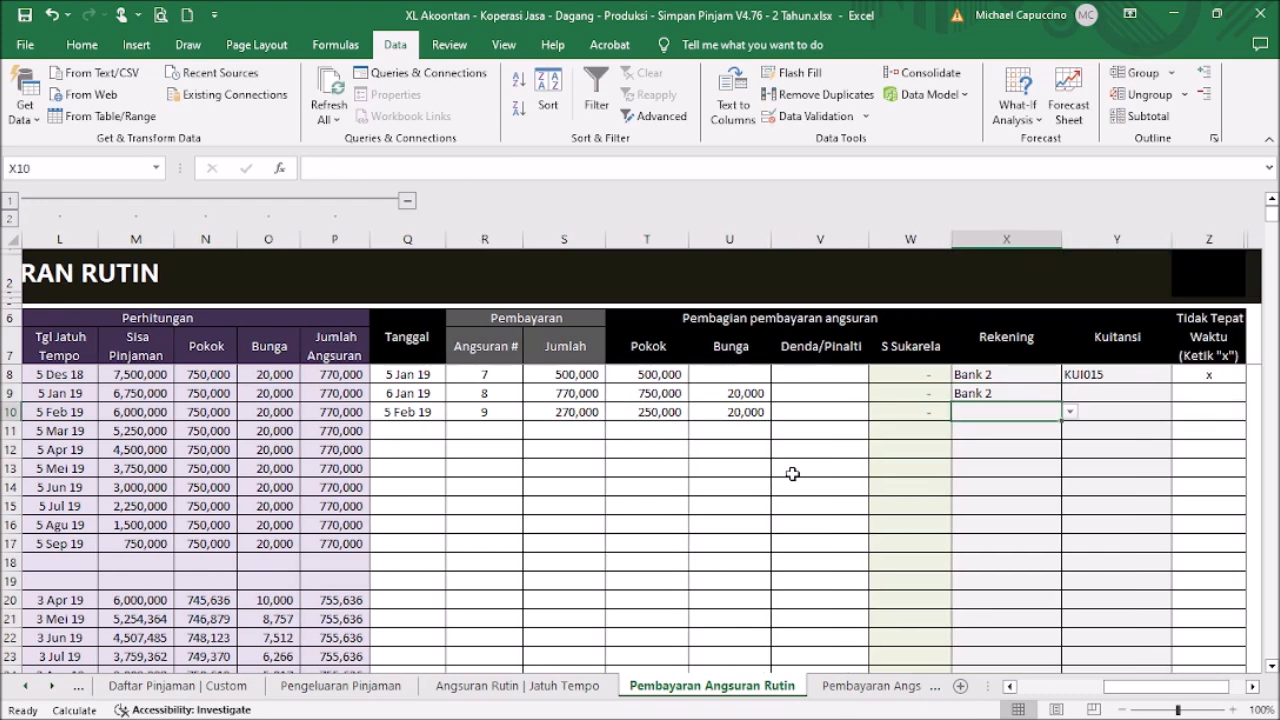
click(1070, 411)
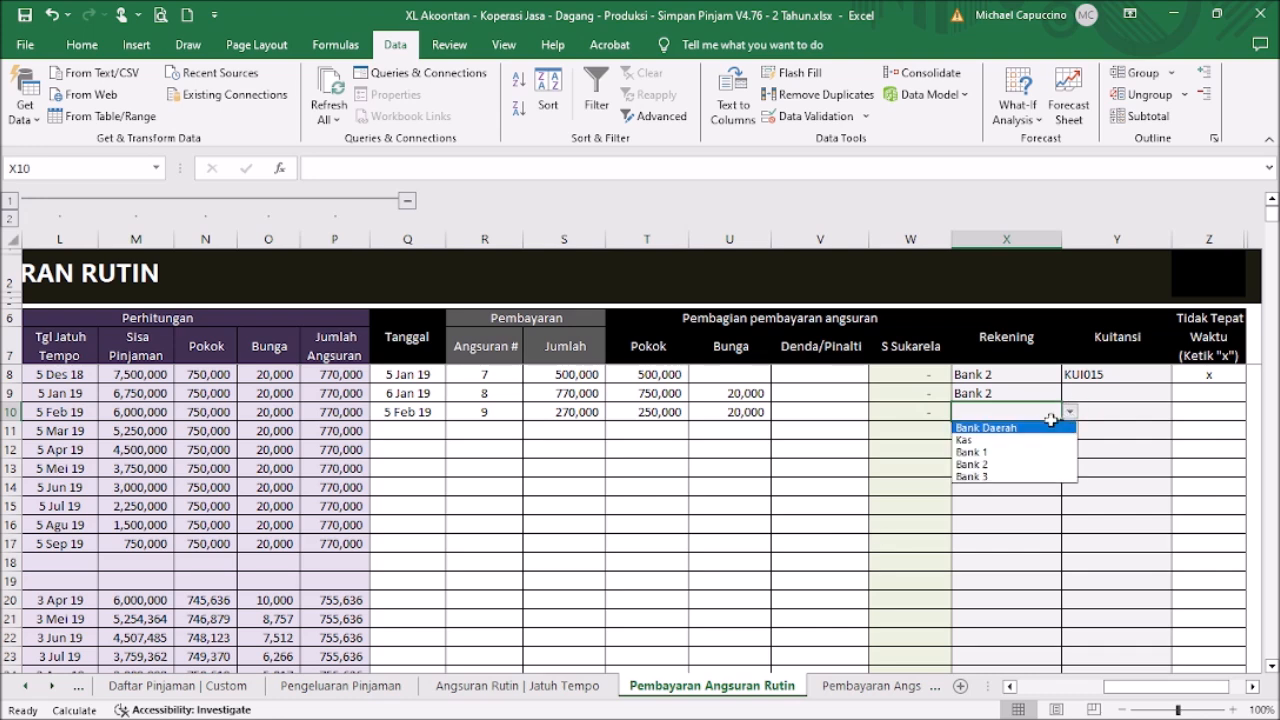
click(1010, 464)
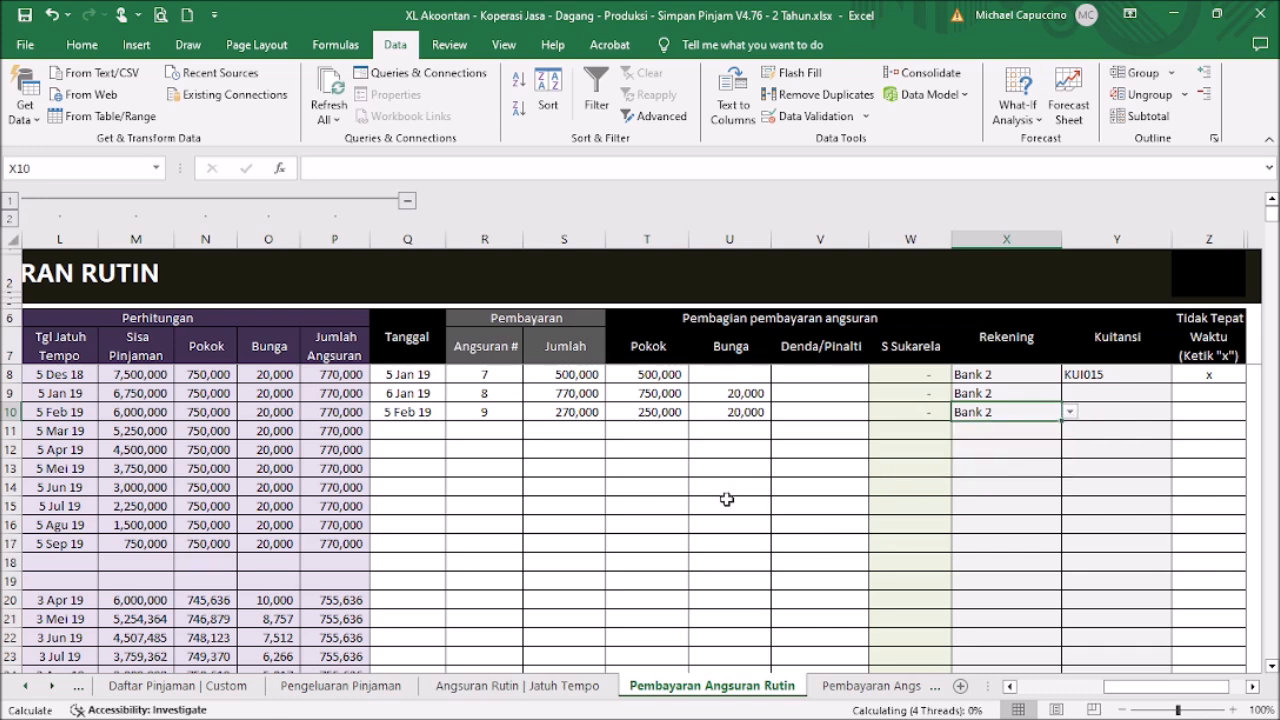
Copy the Anggota 1 installment 9 entry, No Kontrak through Jumlah Angsuran, from row number 3 to row number 11.
click(638, 428)
key(Left)
key(Left)
key(Left)
key(Left)
key(Left)
key(Left)
key(Left)
key(Left)
key(Left)
key(Left)
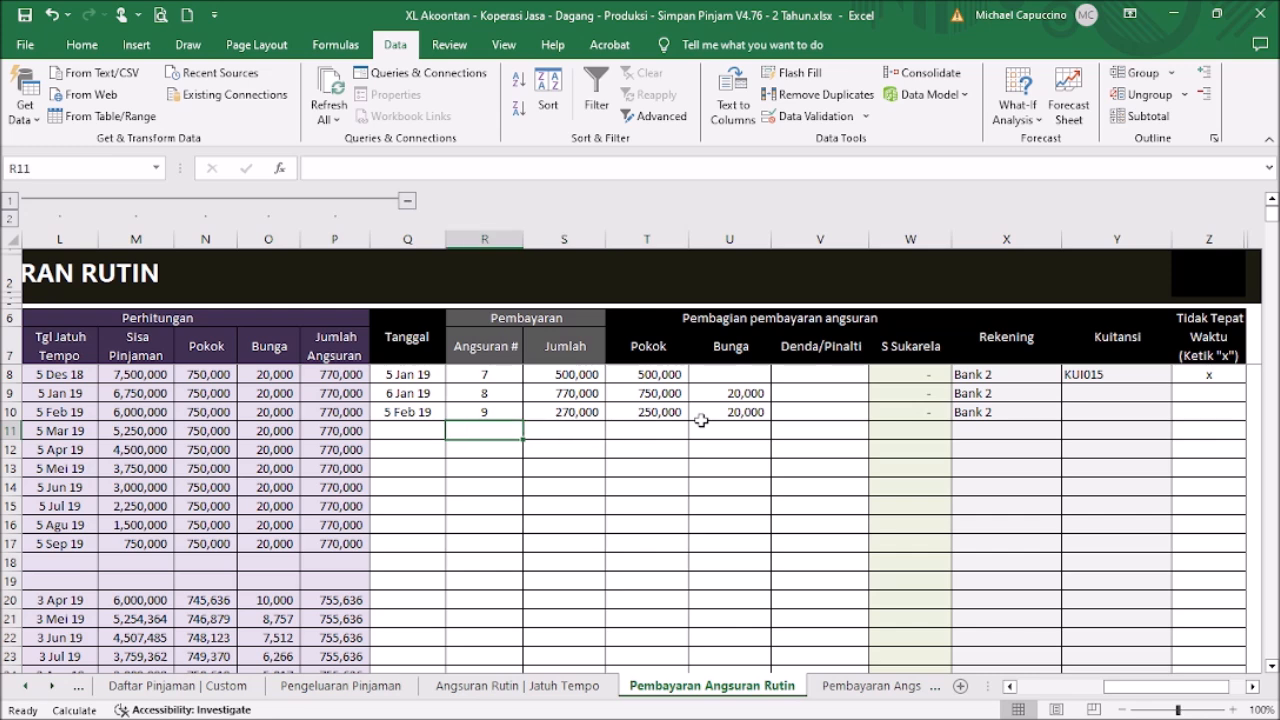
key(Up)
key(shift+Right)
key(shift+Right)
key(shift+Right)
key(shift+Right)
key(shift+Right)
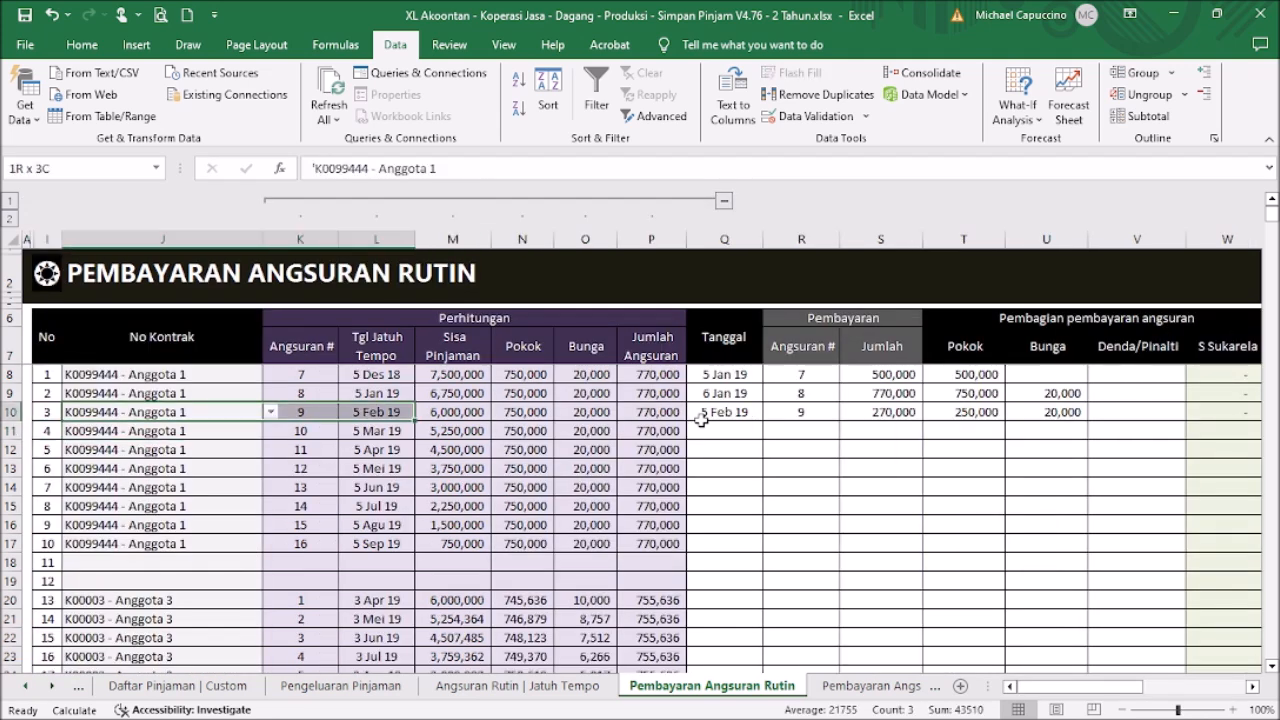
key(shift+Right)
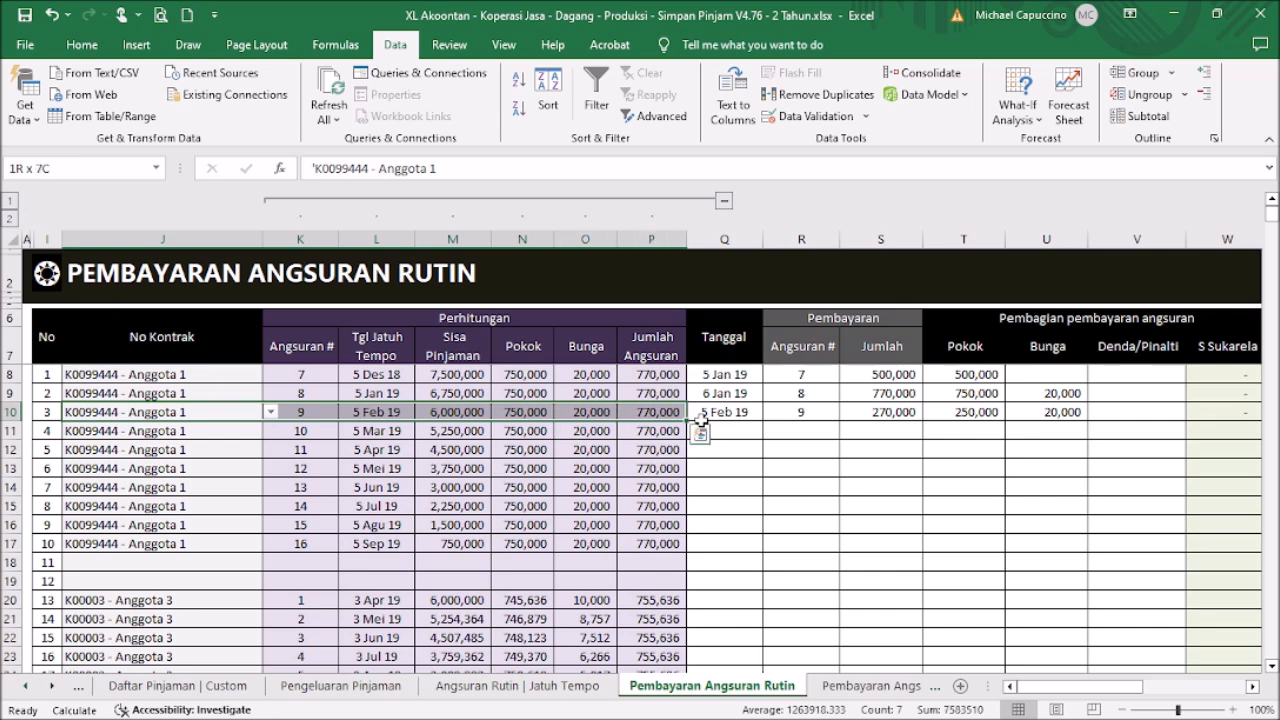
key(ctrl+c)
key(Down)
key(Down)
key(Down)
key(Down)
key(Down)
key(Down)
key(Down)
key(Down)
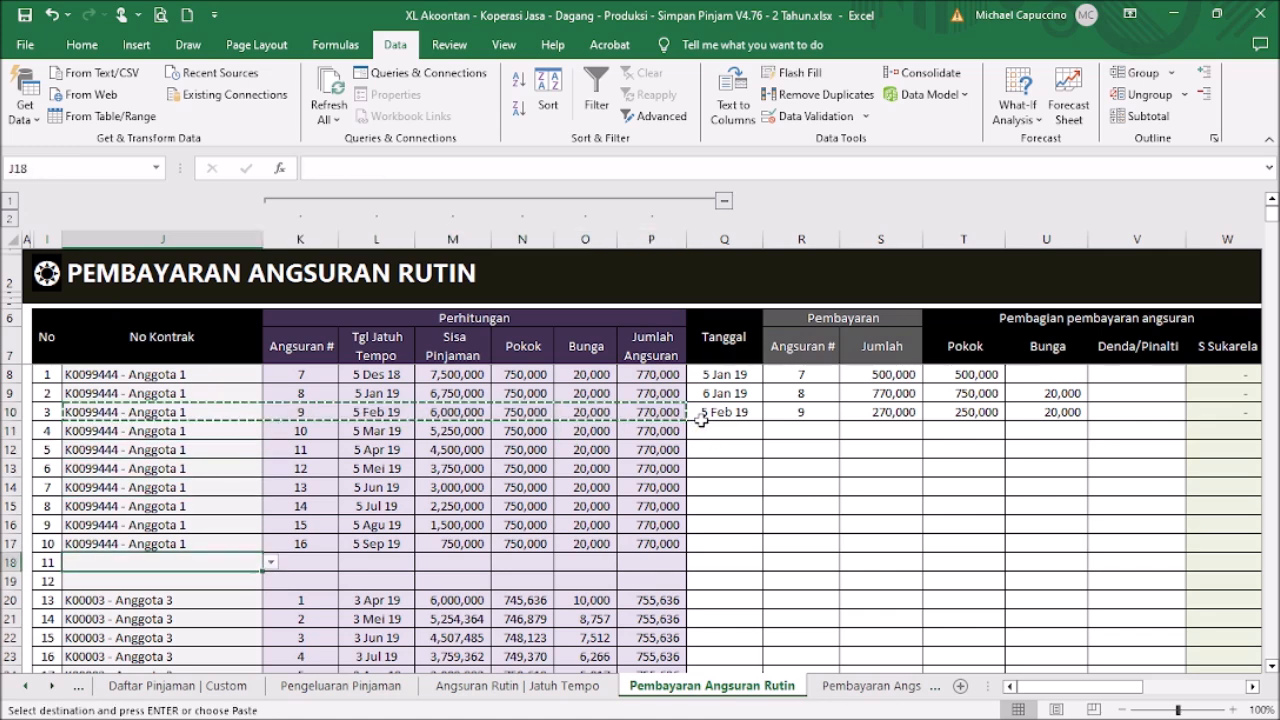
key(ctrl+v)
key(ctrl+v)
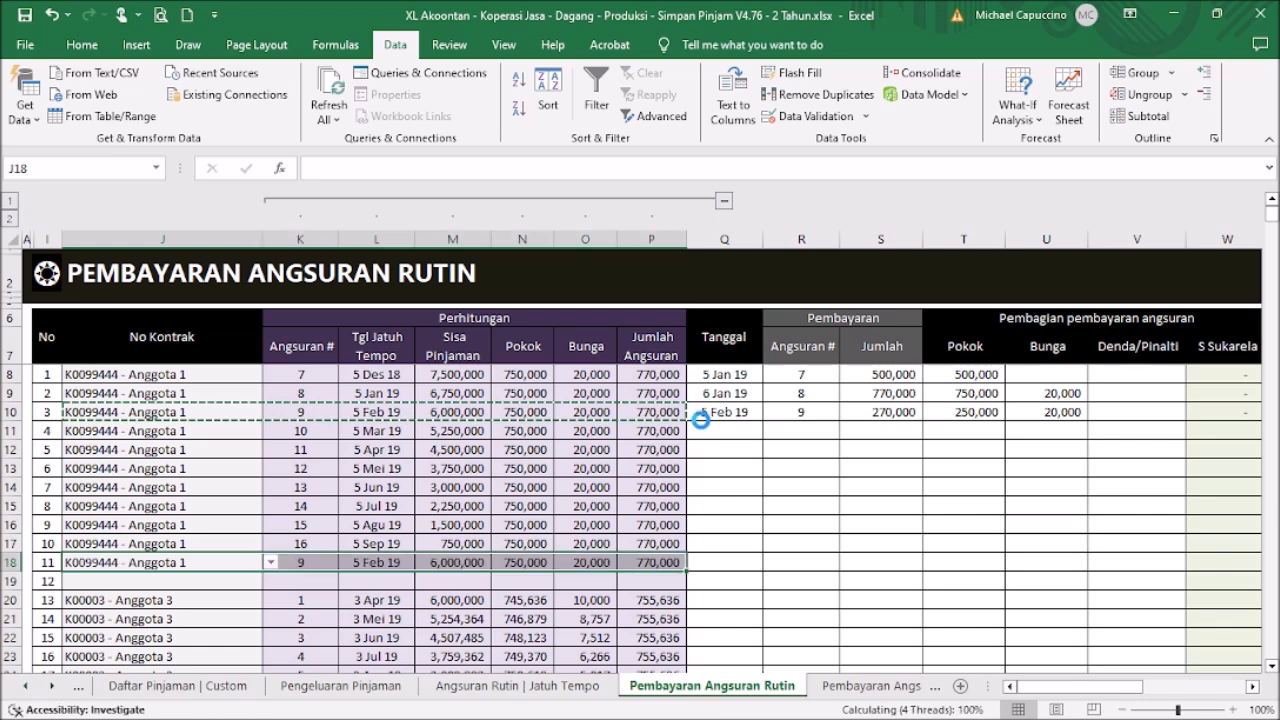
Check the Pokok, Bunga and other schedule cells copied into row number 11 against the installments above.
key(Right)
key(Right)
key(Left)
key(Right)
key(Right)
key(Right)
key(Right)
key(Right)
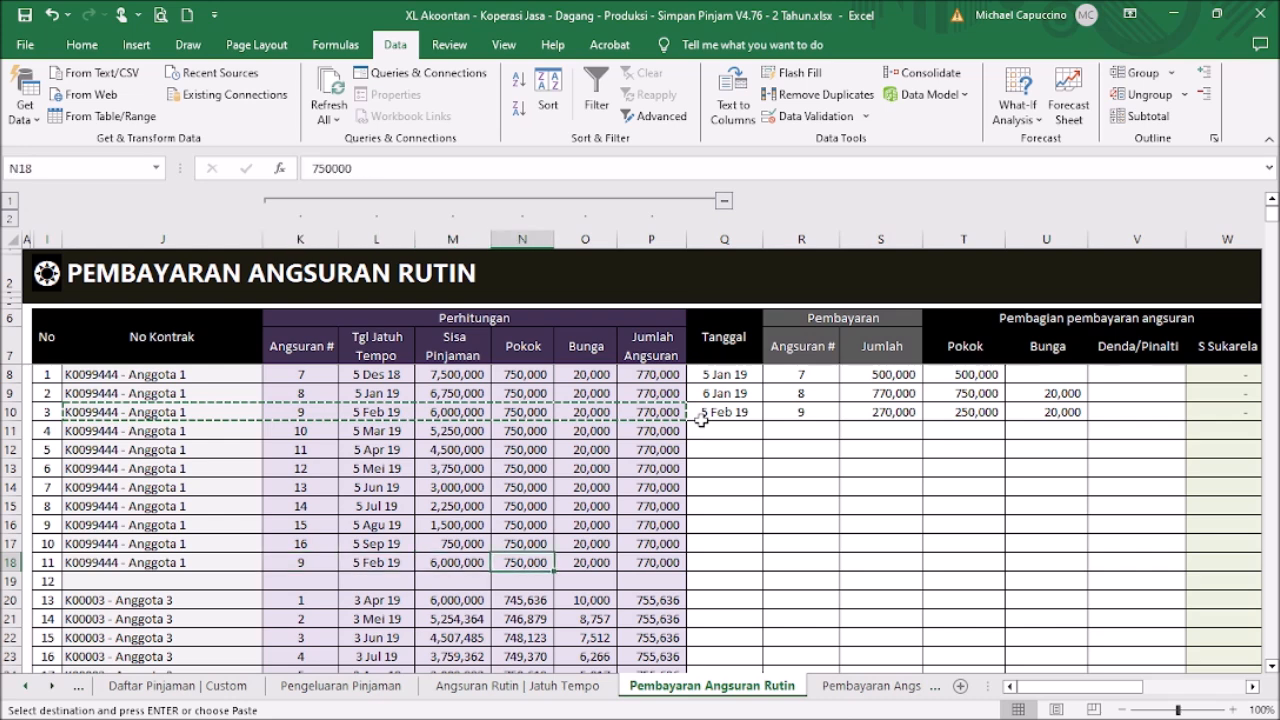
key(Left)
key(Right)
key(Right)
key(Up)
key(Up)
key(Up)
key(Up)
key(Down)
key(Down)
key(Down)
key(Down)
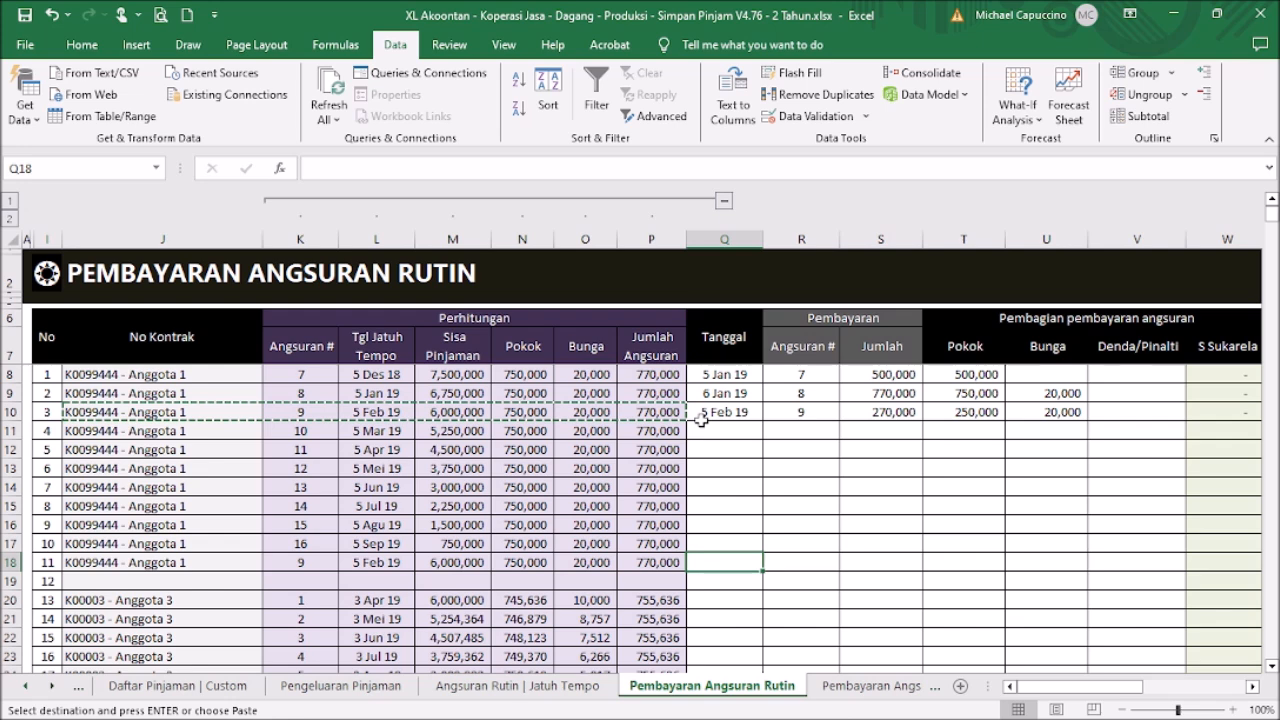
Enter 28 feb 19 as the payment Tanggal for Anggota 1 in row number 11.
key(F9)
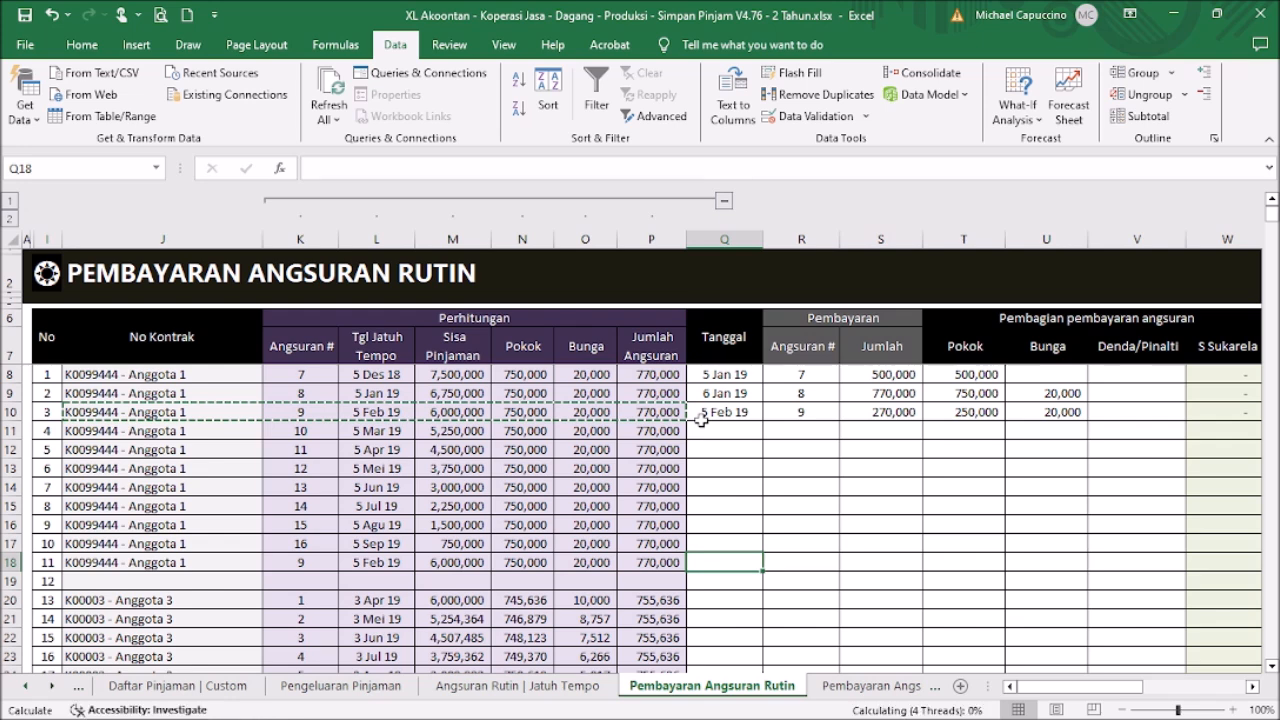
text(1)
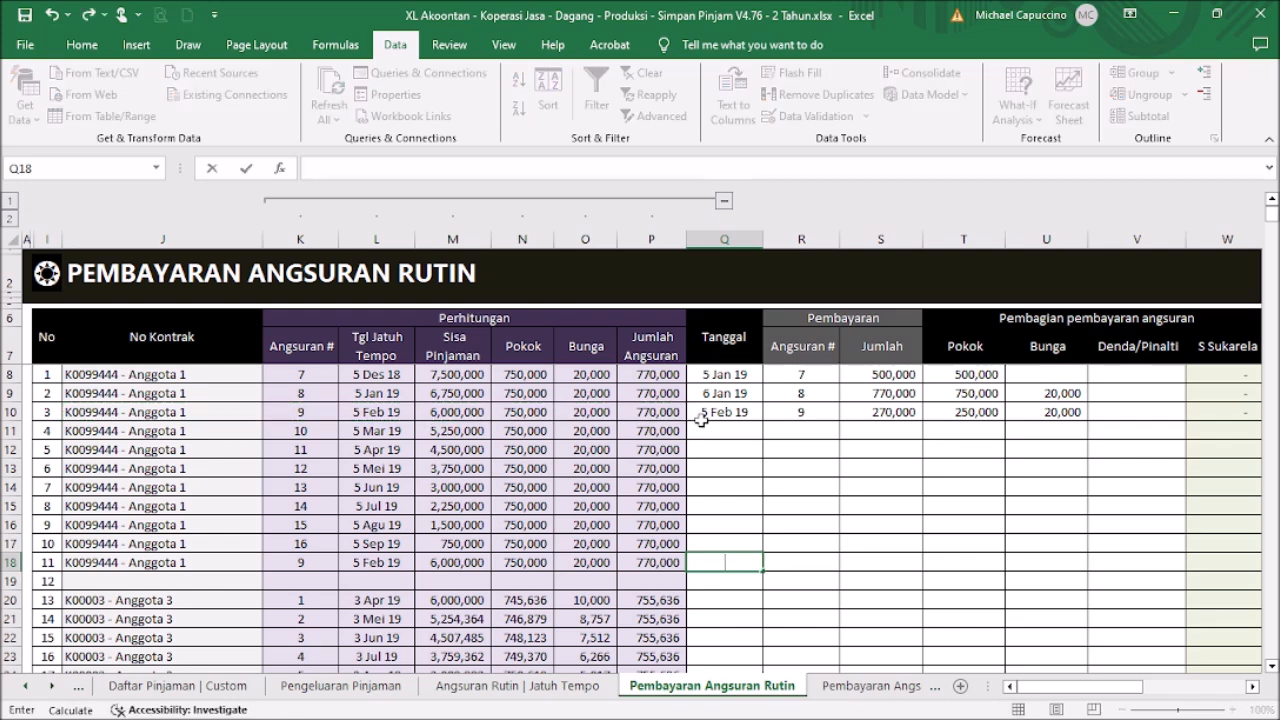
text(28 feb 19)
key(Tab)
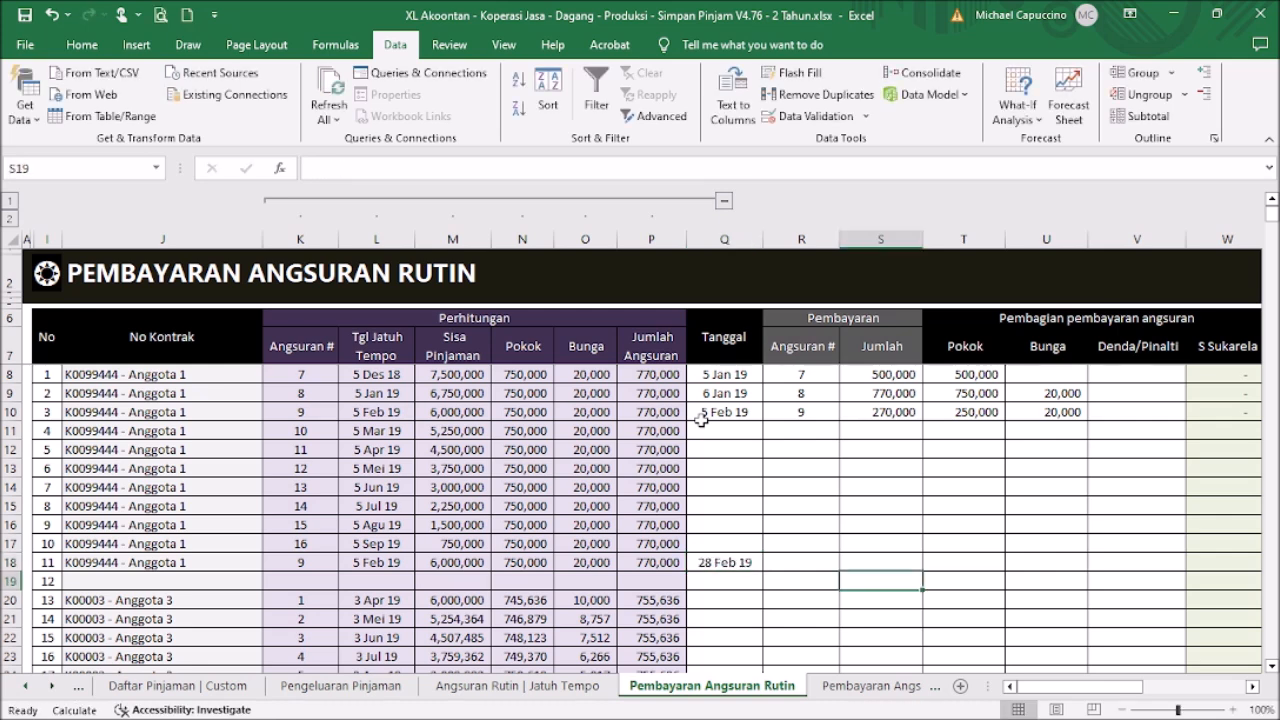
Record the payment in row number 11 with Angsuran # 9 and Jumlah 500000.
text(9)
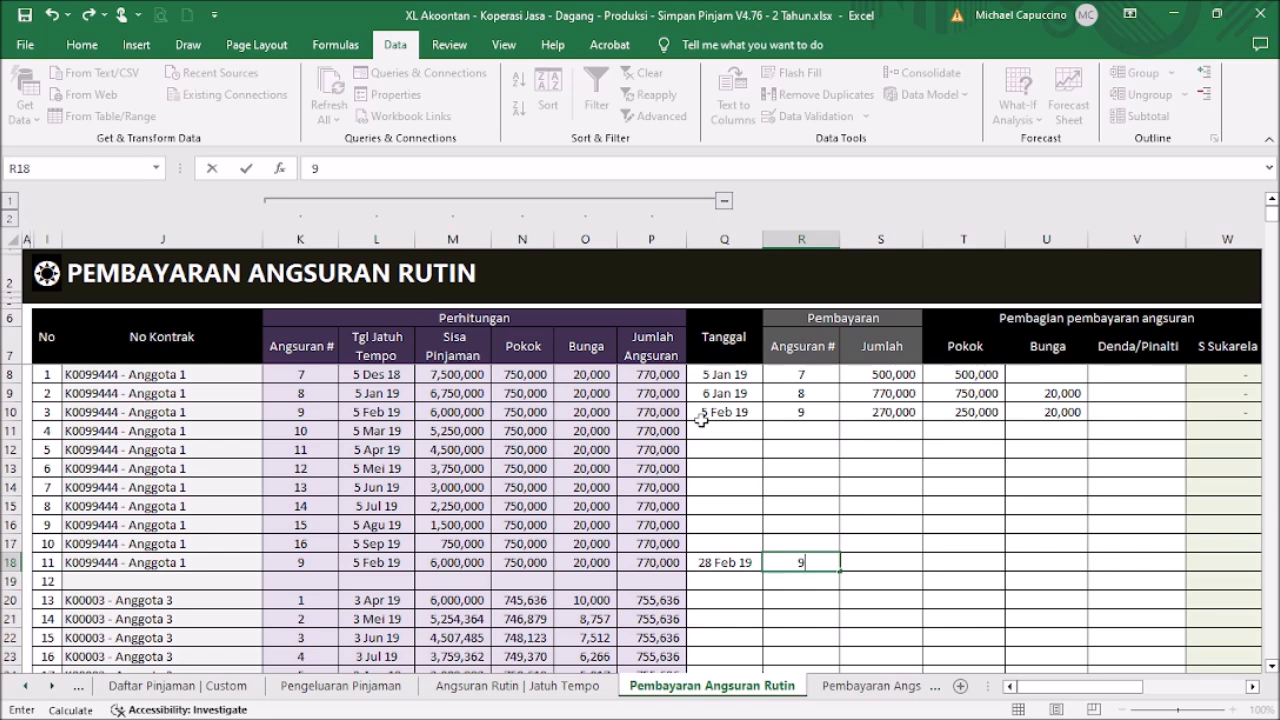
key(Tab)
key(Tab)
key(shift+Tab)
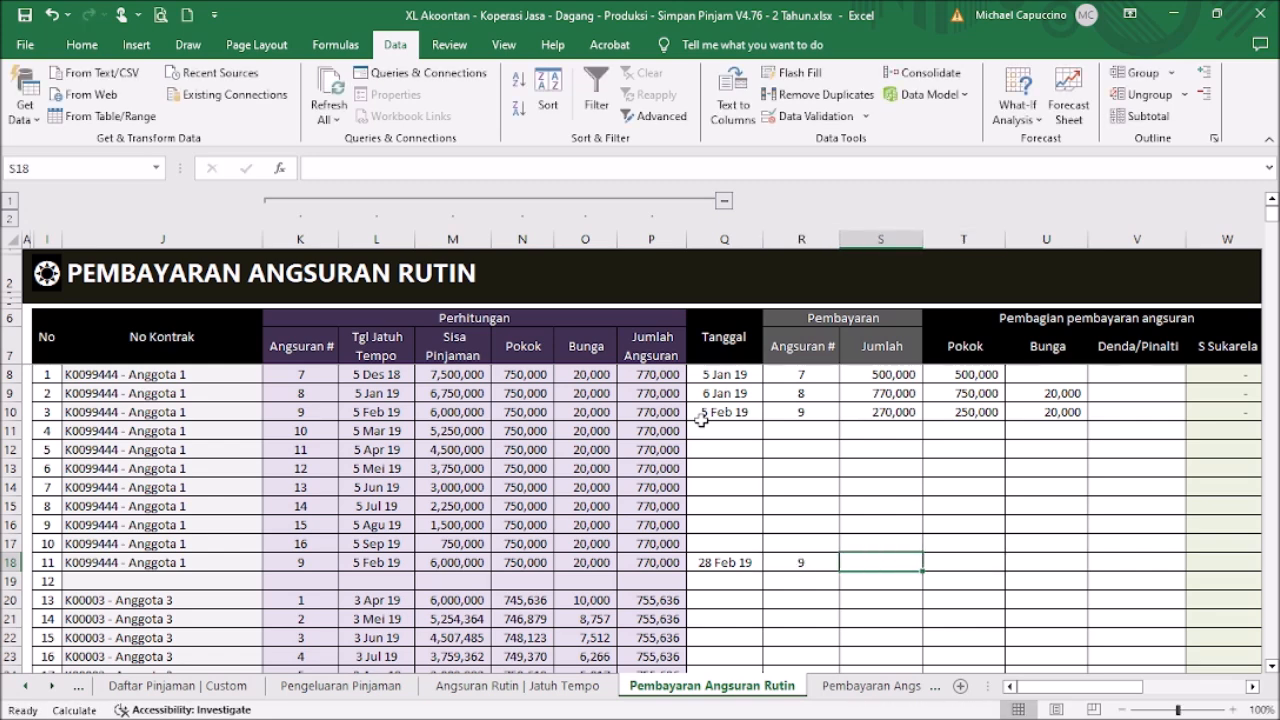
text(500000)
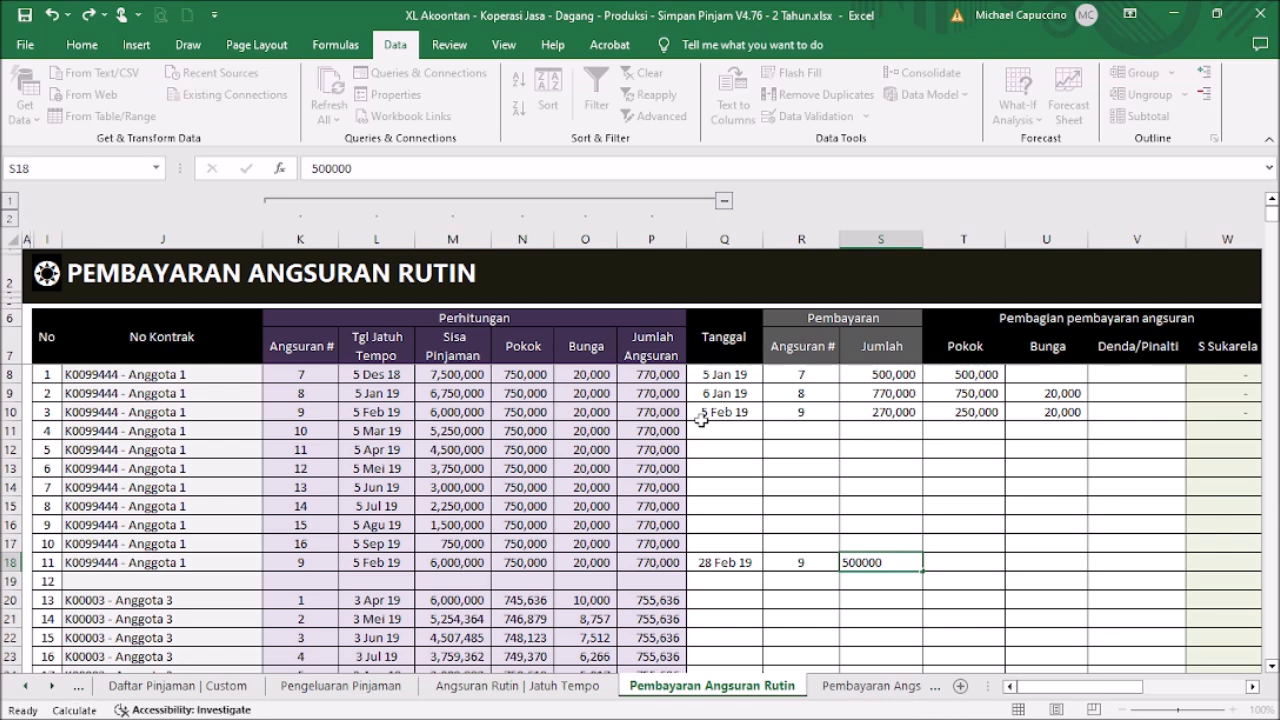
key(Tab)
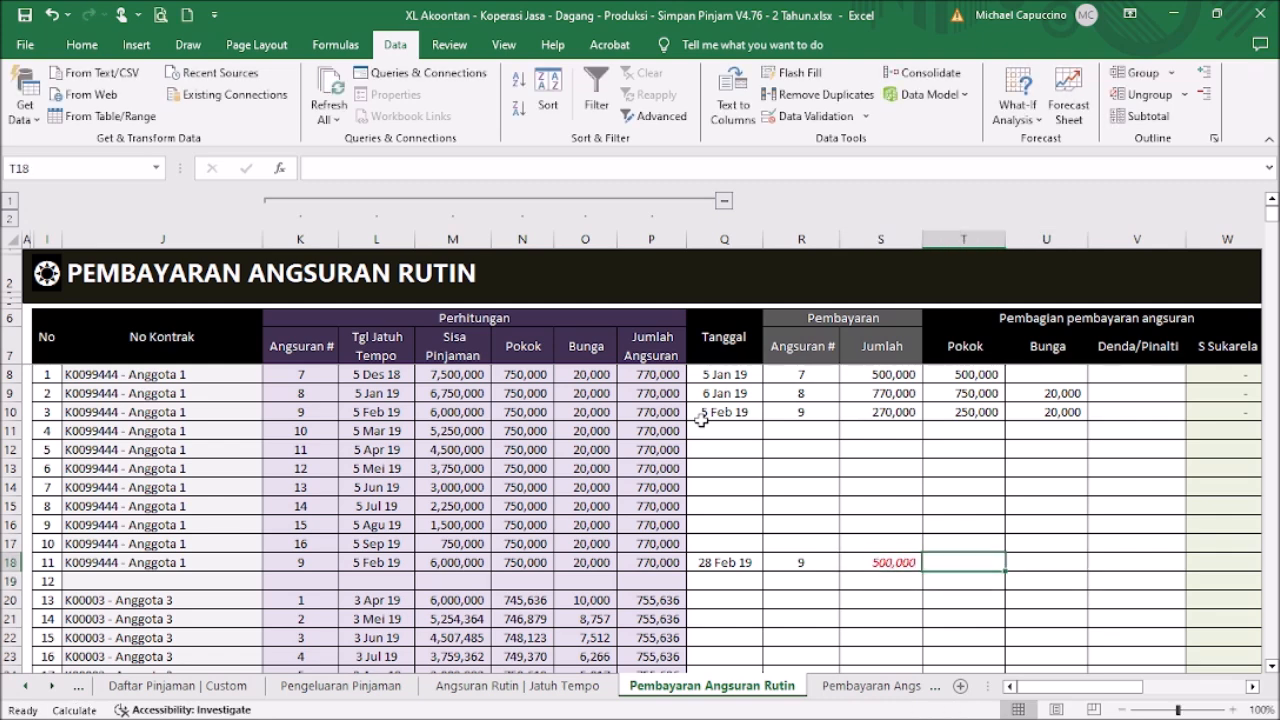
Allocate 500,000 to Pokok in row number 11 and set its Rekening to Bank 2.
text(500,000)
key(Return)
key(Right)
key(Right)
key(Right)
key(Right)
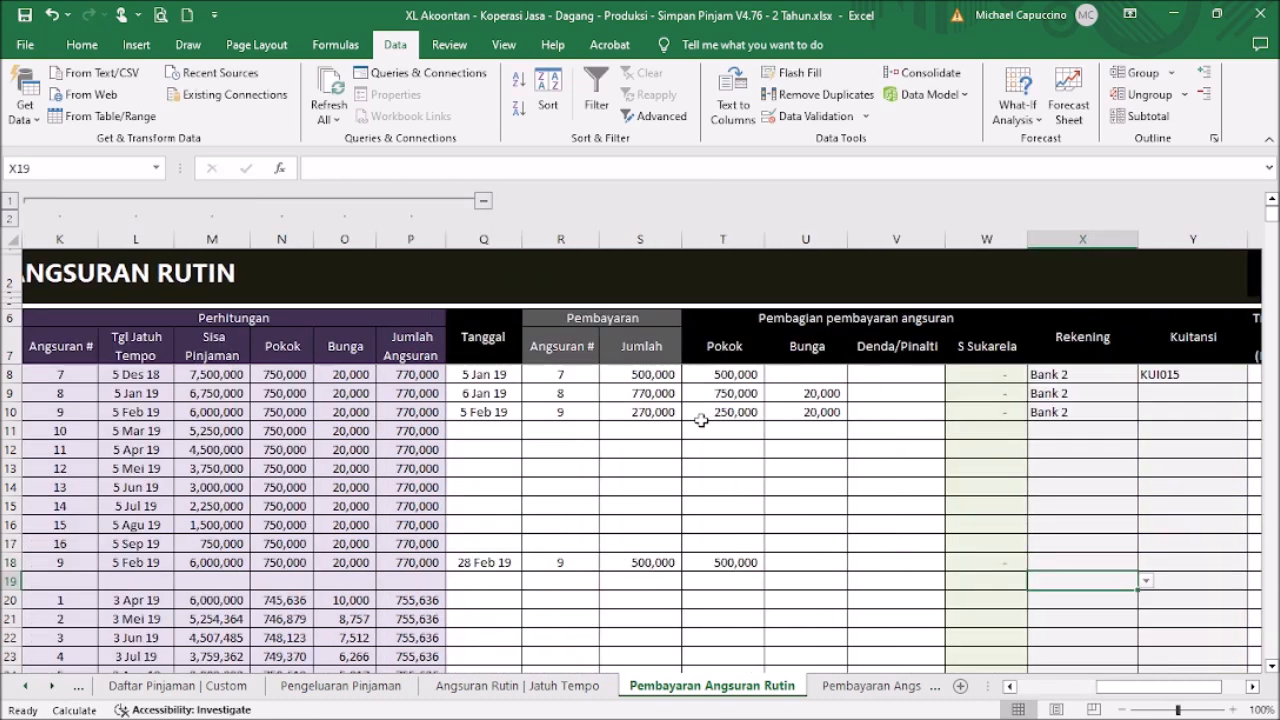
key(Left)
key(Left)
key(Up)
key(Right)
key(Right)
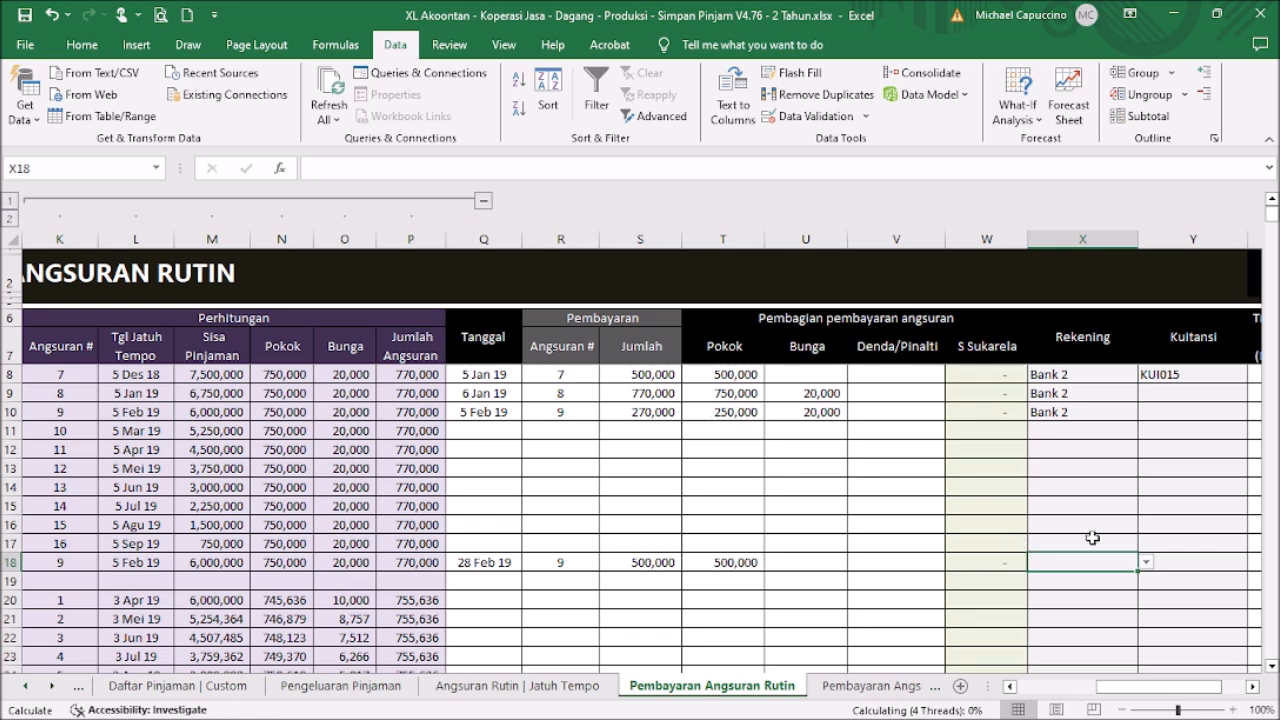
click(1144, 563)
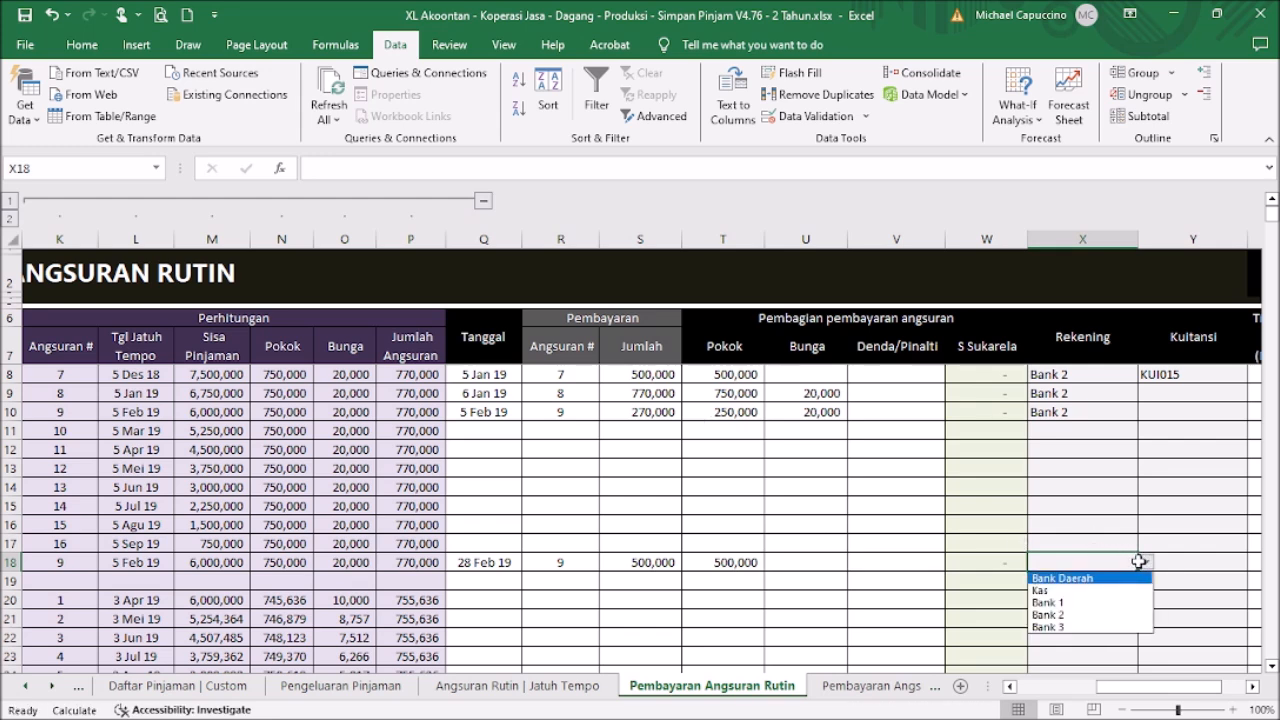
click(1069, 617)
Review the second installment 9 payment in row number 11, from its Bunga cell back across the schedule to No Kontrak.
click(808, 566)
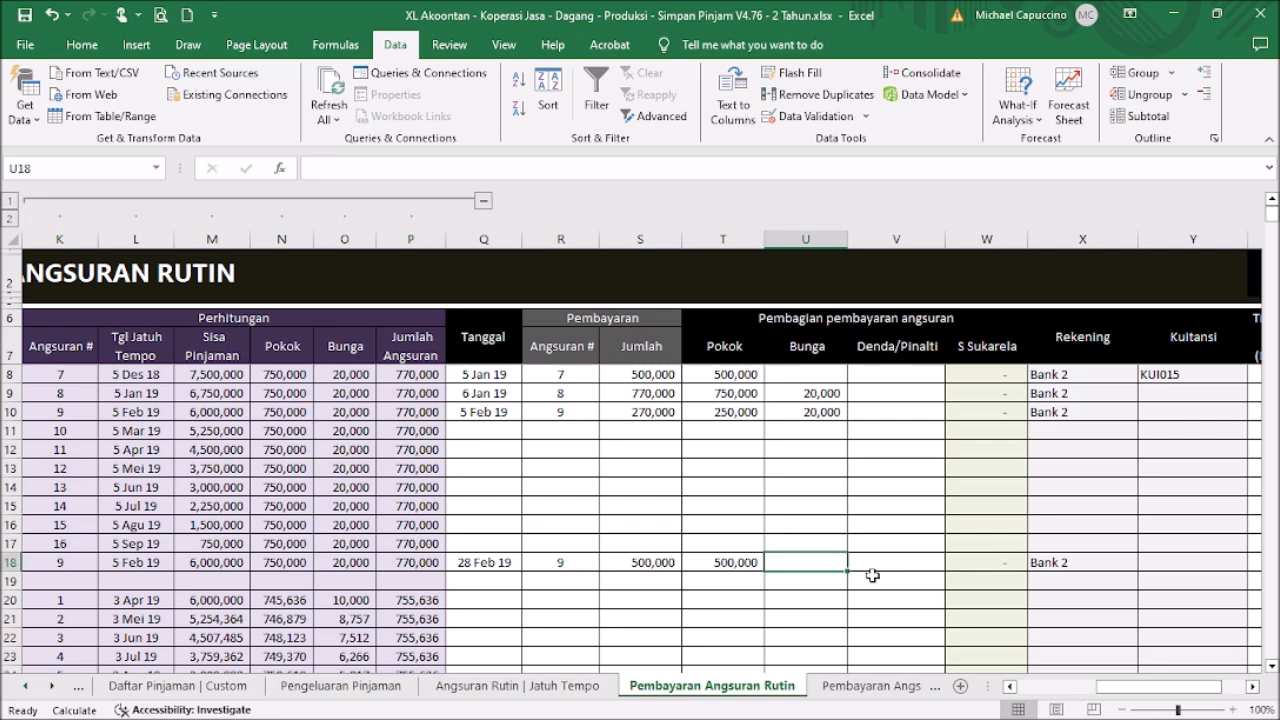
key(Left)
key(Home)
key(Right)
key(Right)
key(Right)
key(Right)
key(Right)
key(Right)
key(Right)
key(Left)
key(Left)
key(Left)
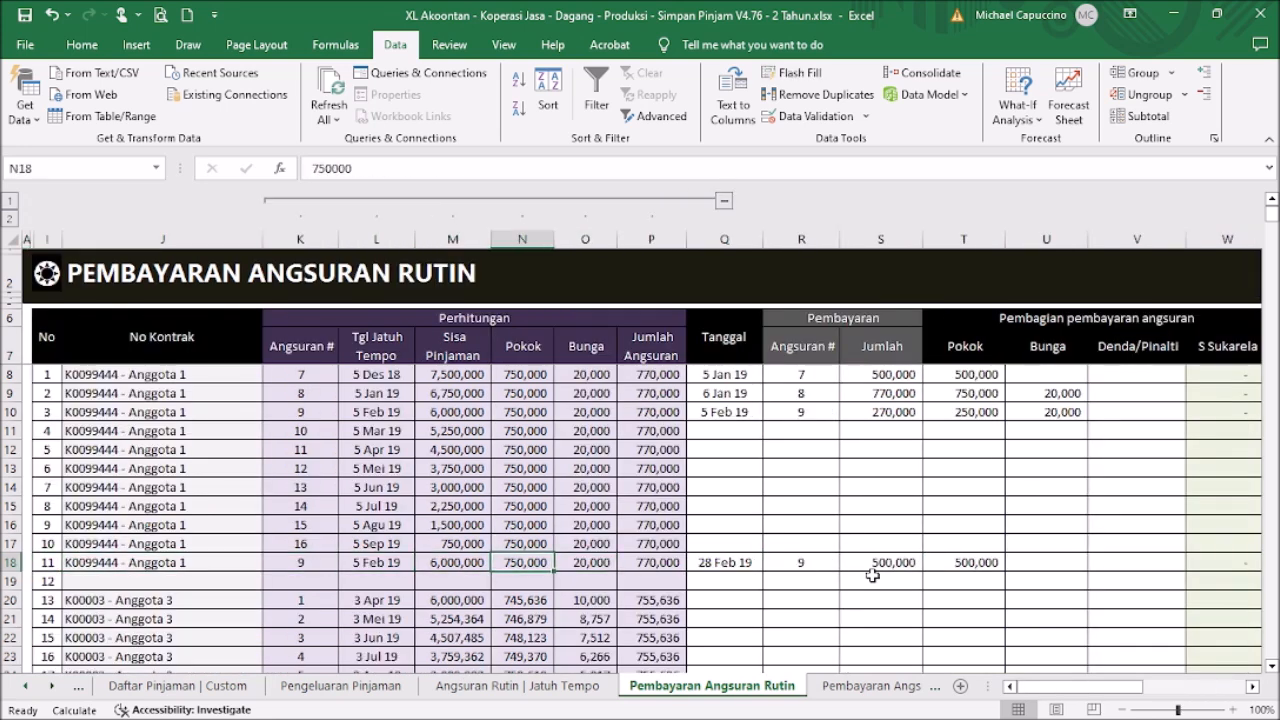
key(Left)
key(Left)
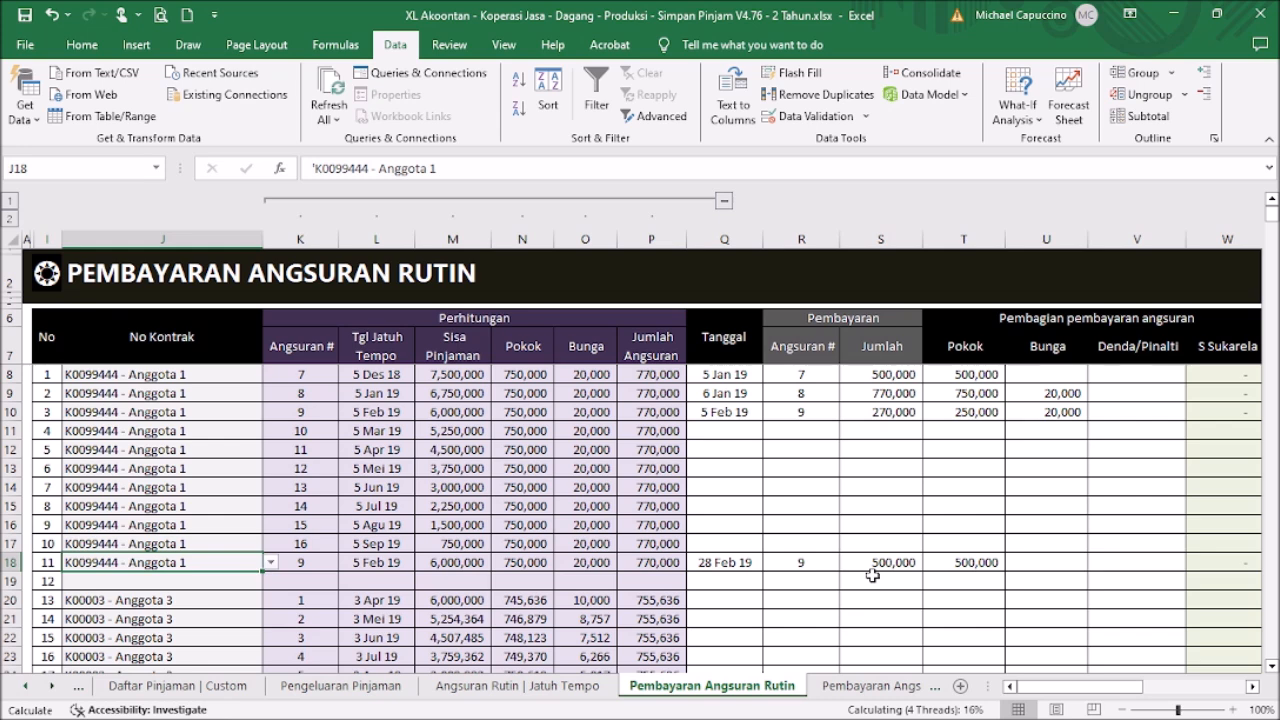
Review the schedule entries for installments 10 and 11 of Anggota 1 in row numbers 4 and 5.
key(Up)
key(Up)
key(Up)
key(Up)
key(Up)
key(Up)
key(Up)
key(Right)
key(Right)
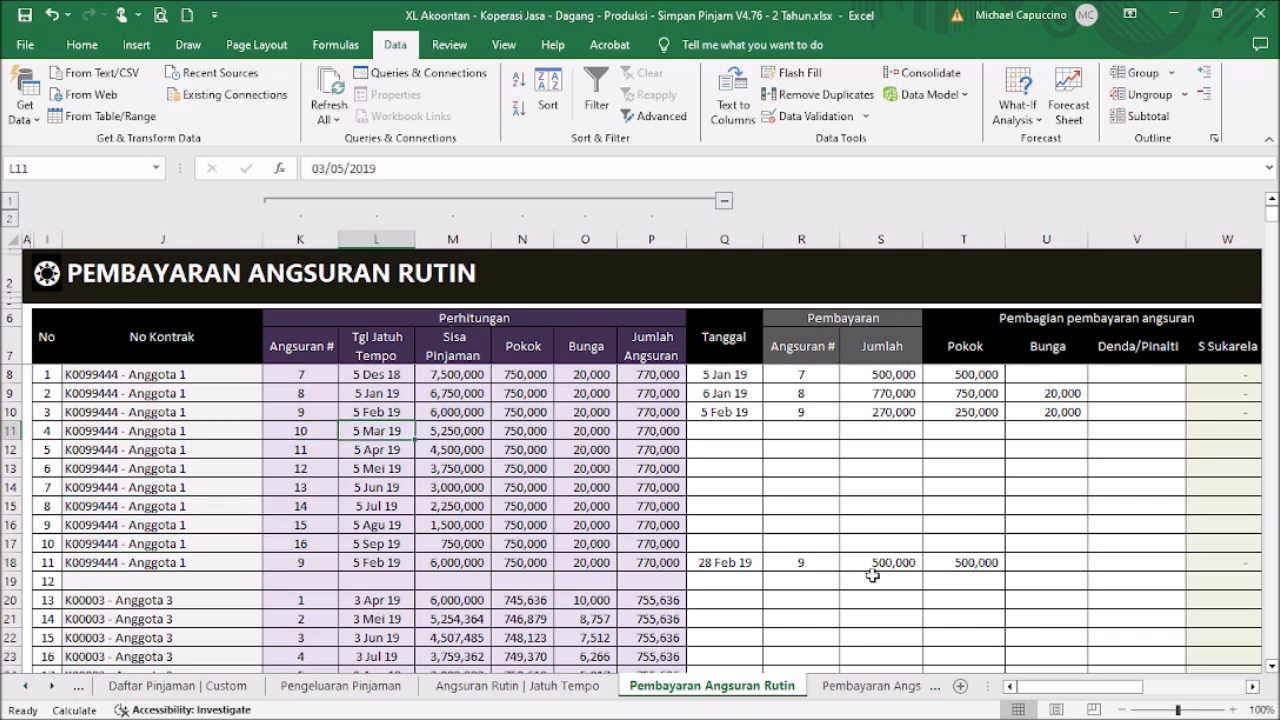
key(Down)
key(Right)
key(Right)
key(Right)
key(Right)
key(Right)
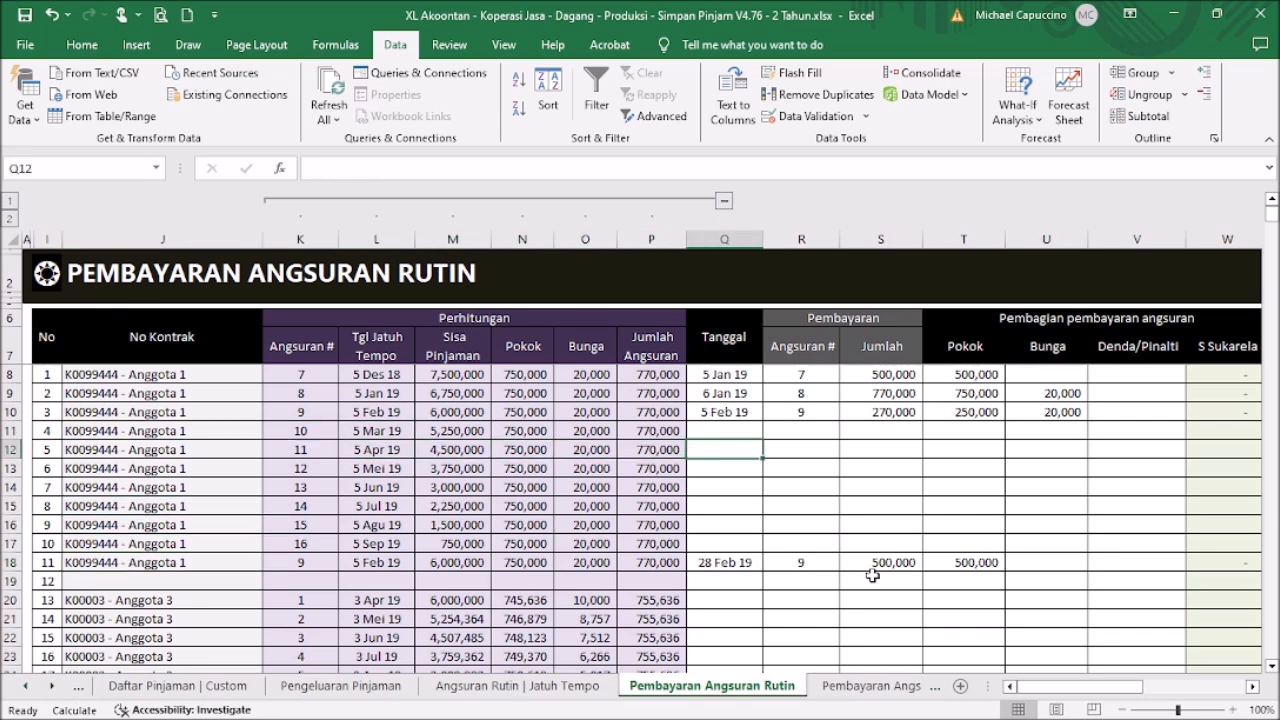
key(Left)
key(Left)
key(Left)
Enter 5 mar 19 as the payment Tanggal for installment 10 in row number 4.
key(Right)
key(Right)
key(Right)
key(Up)
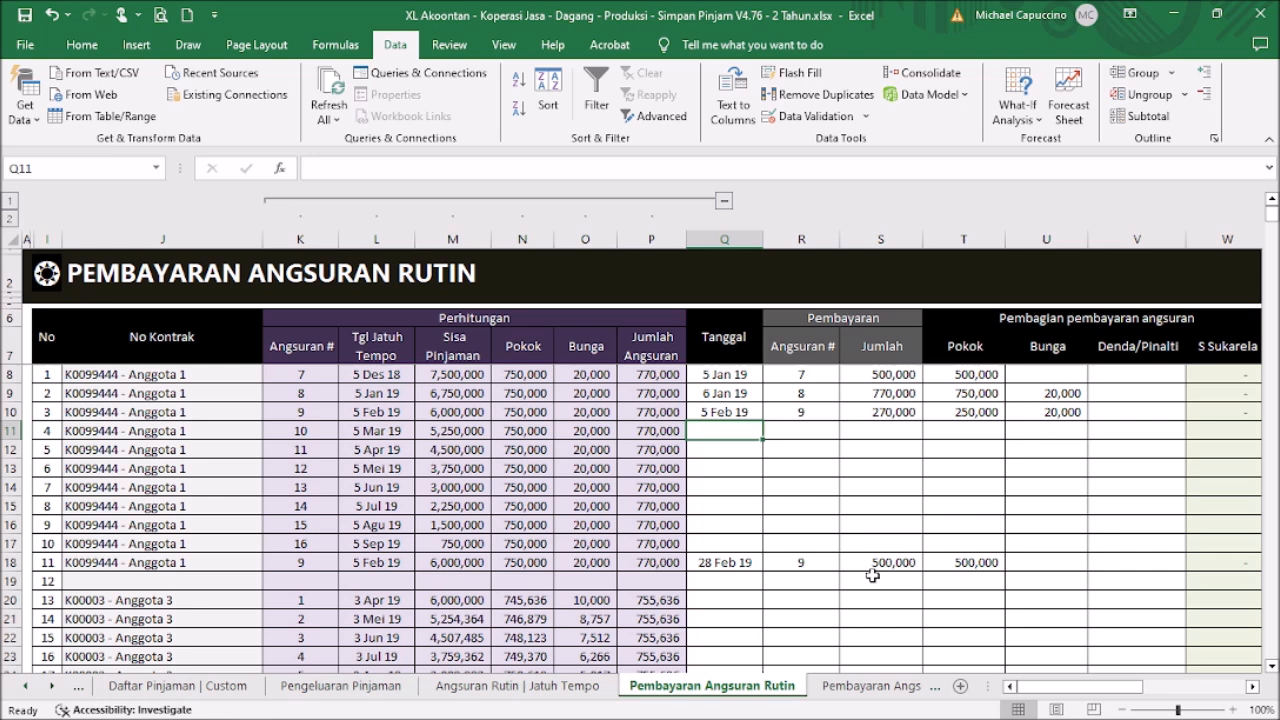
text(5 mar)
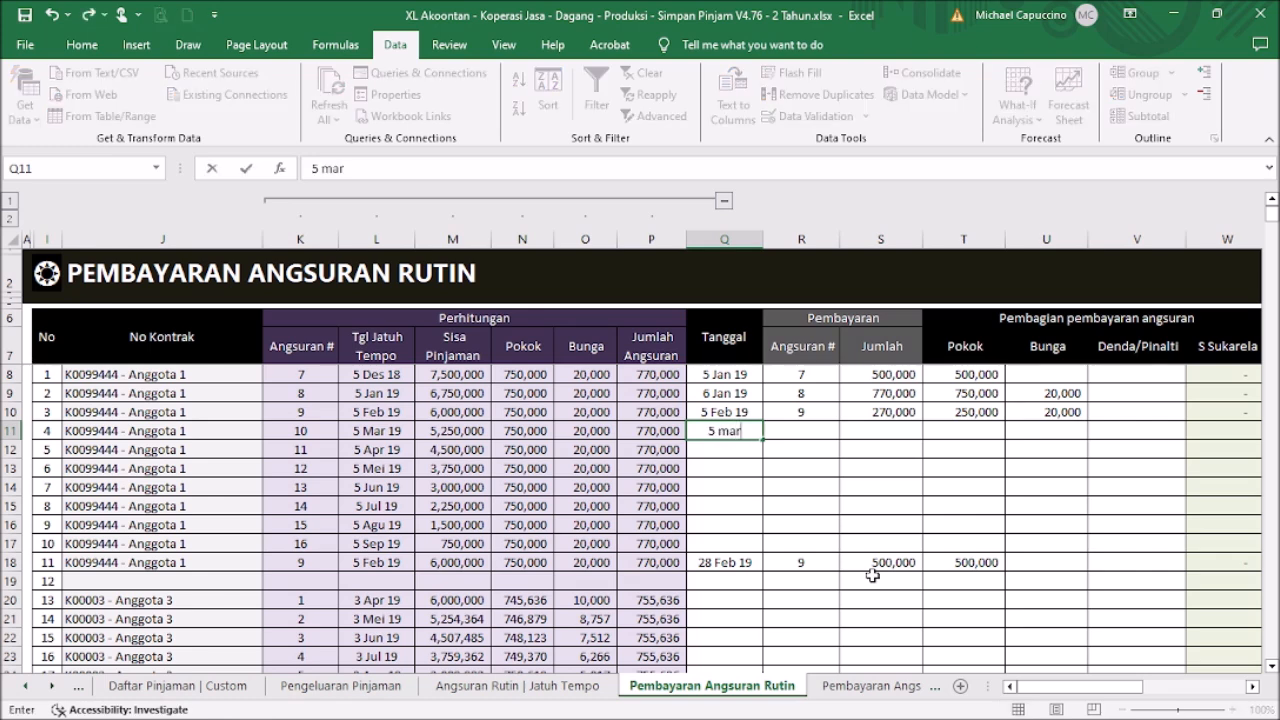
text( 19)
key(Return)
Fill the Tanggal from row number 4 down into row number 5 for the installment 11 payment.
key(Down)
key(Down)
key(Up)
key(Up)
key(Up)
key(Down)
key(ctrl+d)
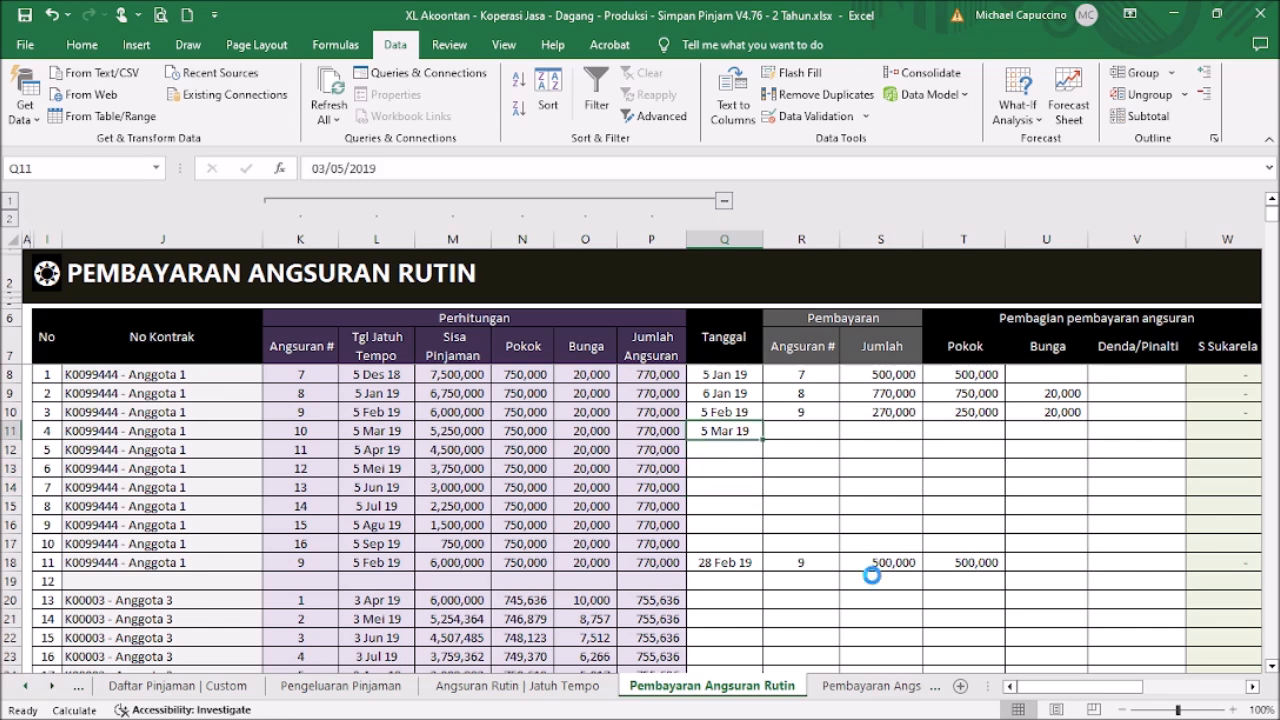
key(Right)
key(Right)
key(Left)
key(Left)
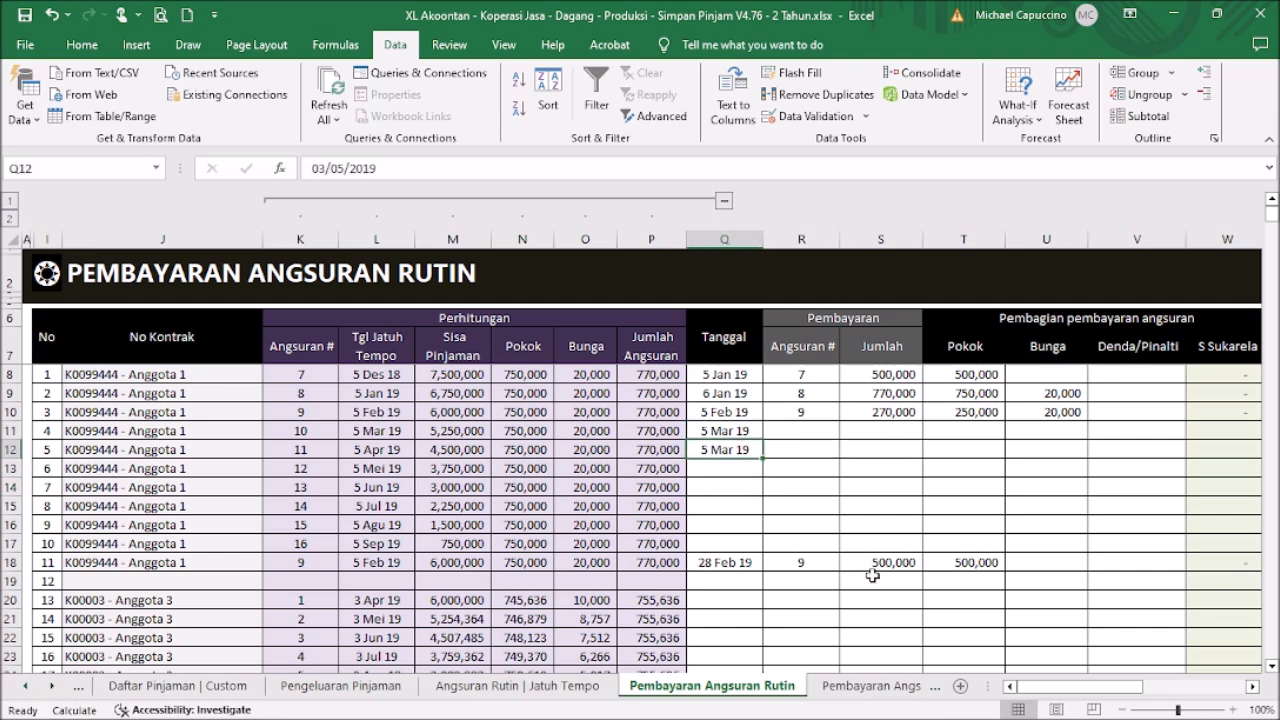
Record payment Angsuran # 10 in row number 4 and Angsuran # 11 in row number 5.
key(Up)
key(Right)
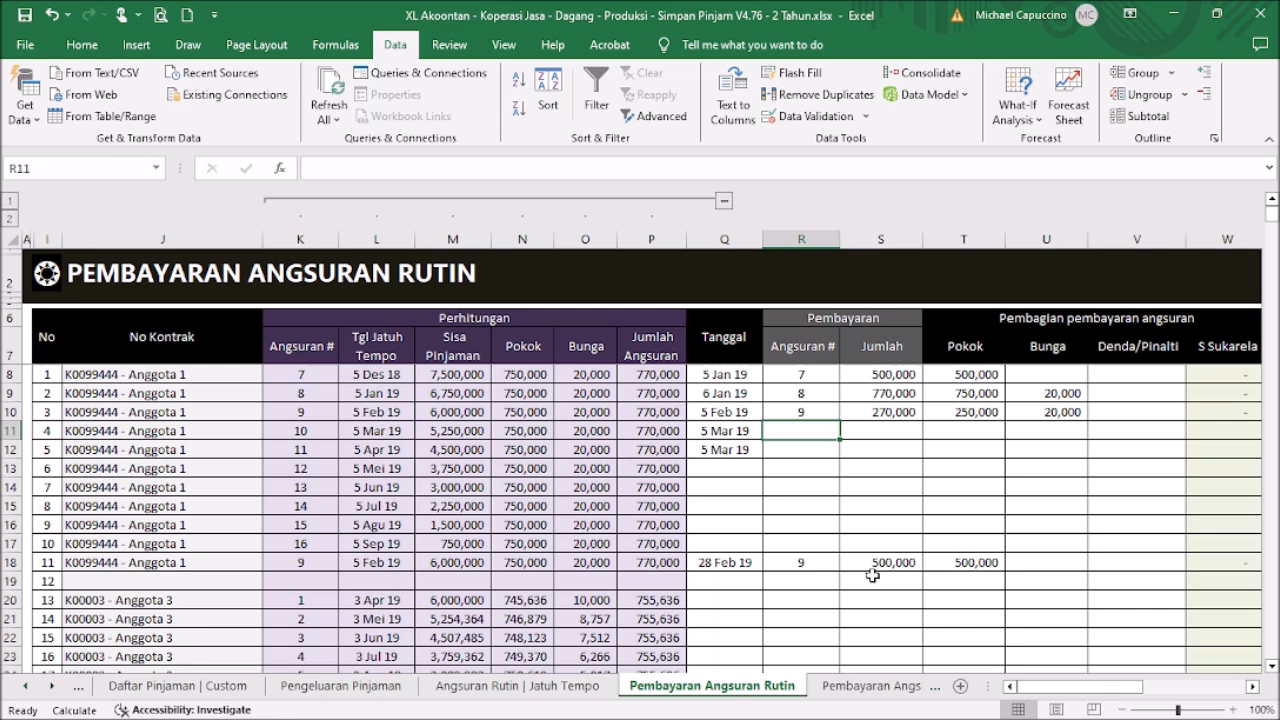
text(10)
key(Return)
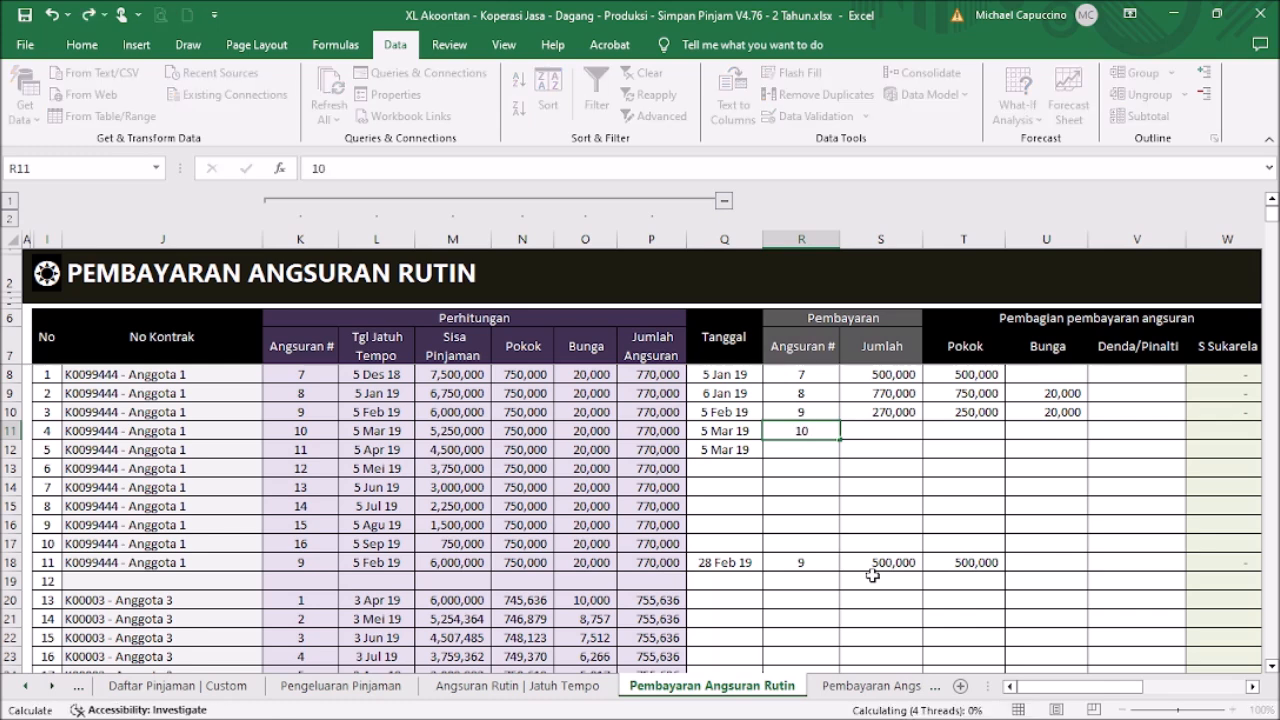
text(11)
key(Tab)
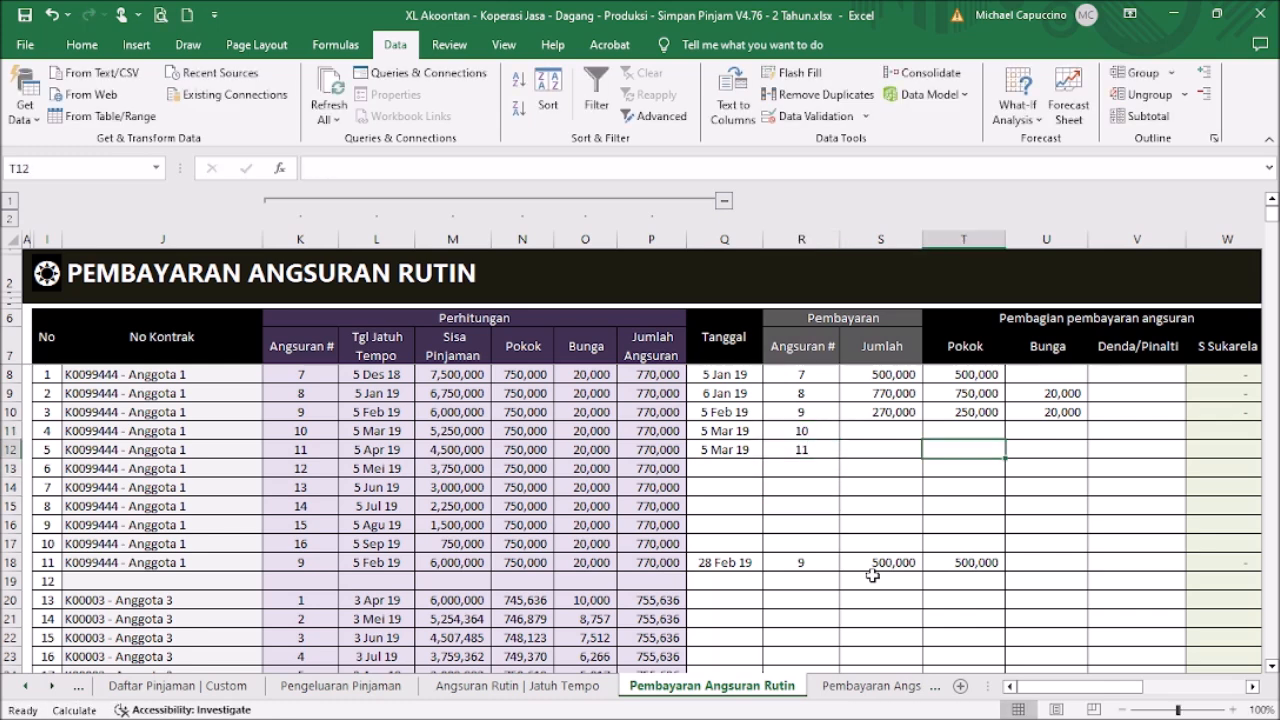
Enter a payment Jumlah of 770,000 for both installments in row numbers 4 and 5.
key(Up)
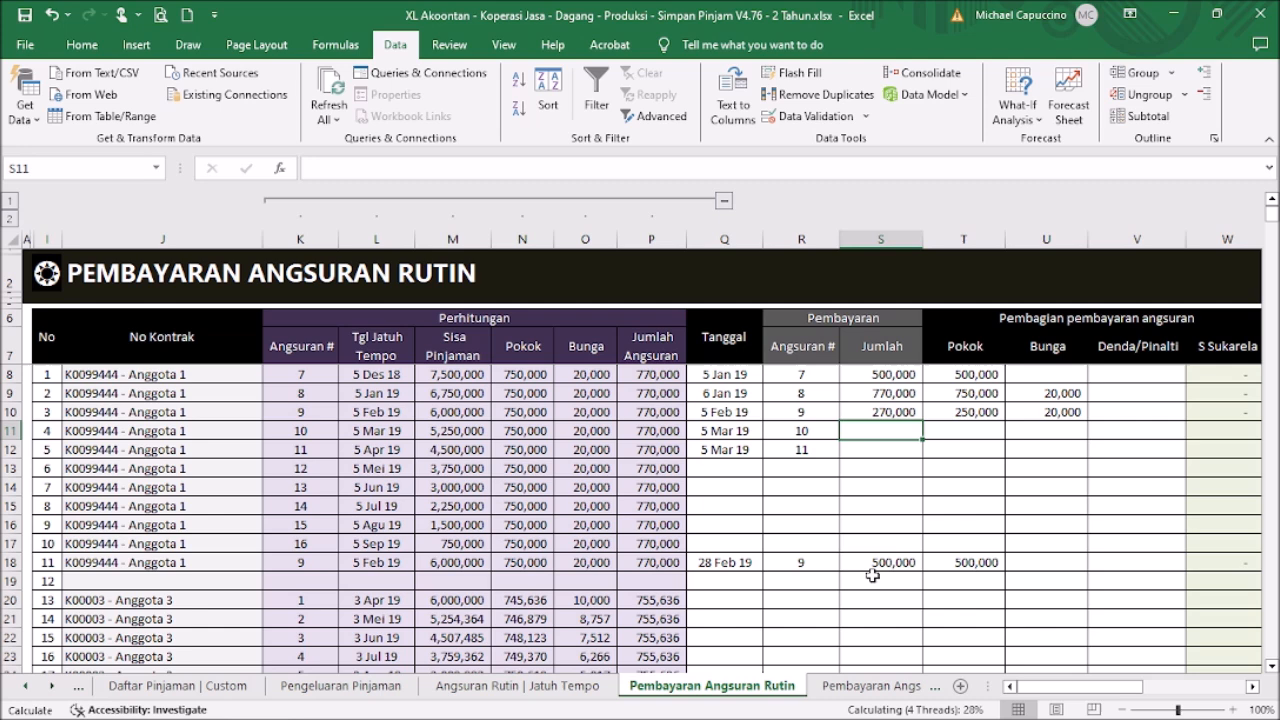
text(770,)
text(0000)
key(Return)
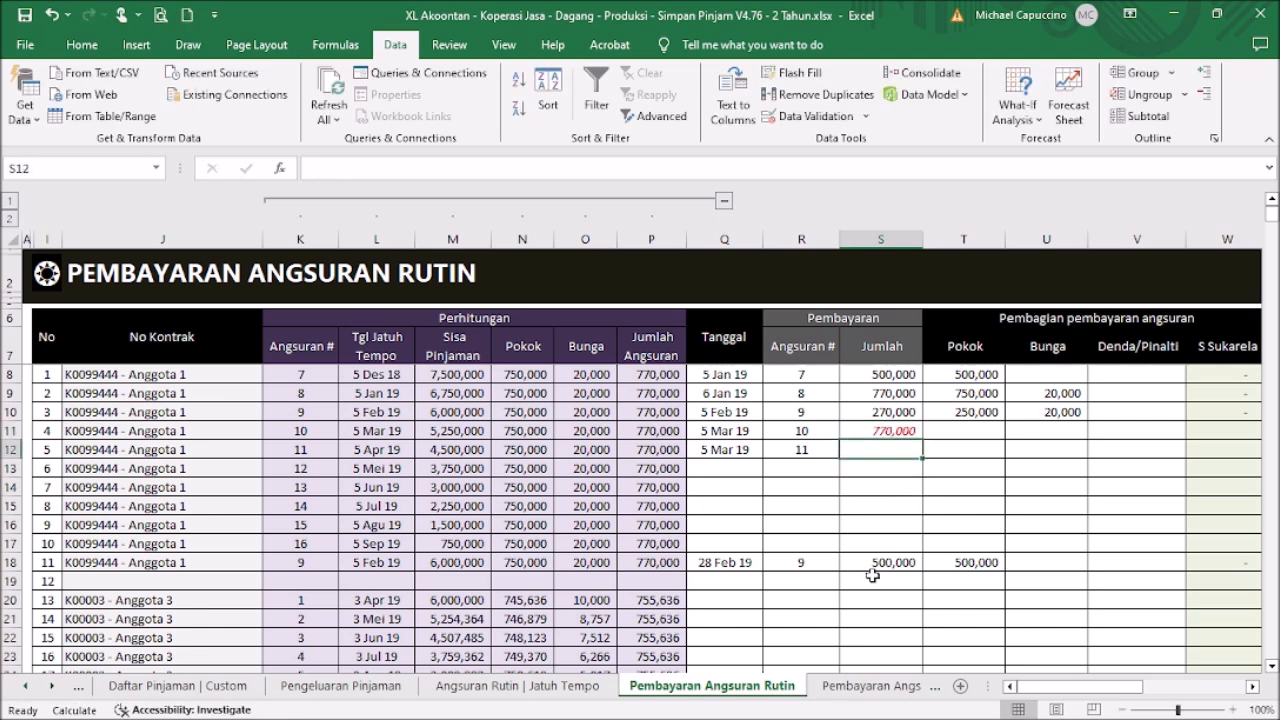
text(770000)
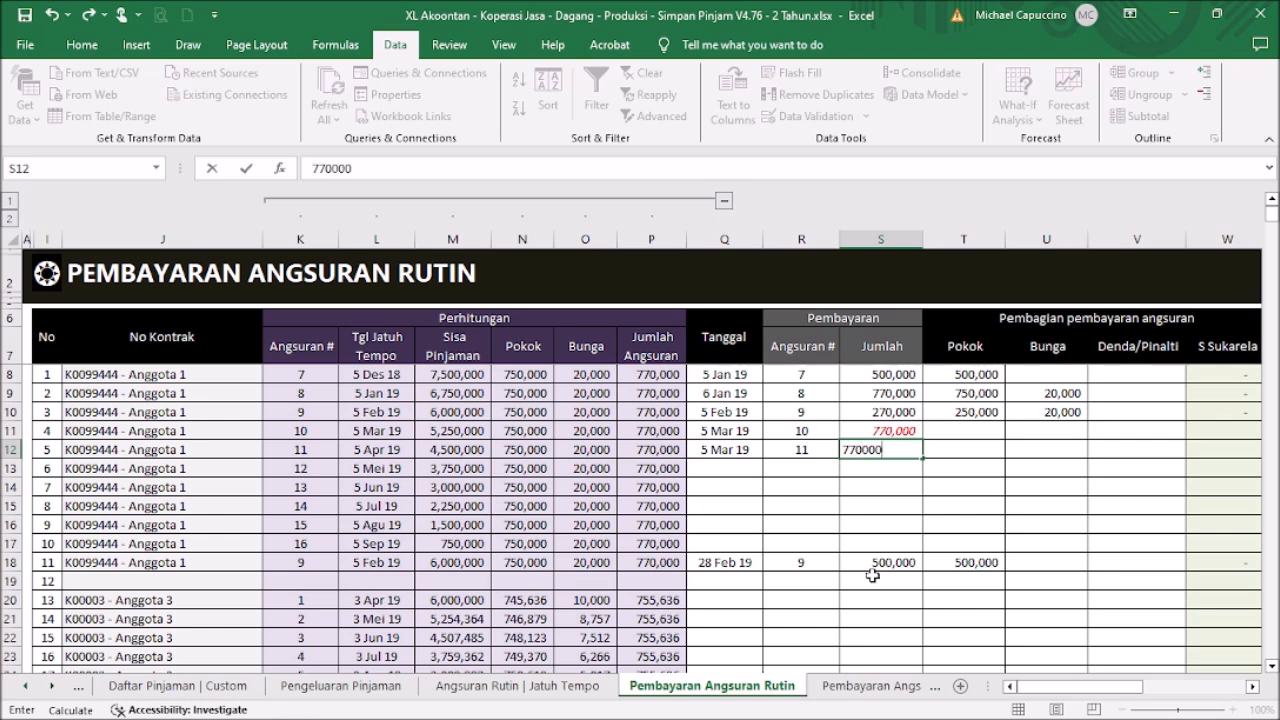
key(Return)
Examine the Pembagian pembayaran angsuran columns for the payments in row numbers 4 and 5.
key(Right)
key(Right)
key(Right)
key(Right)
key(Right)
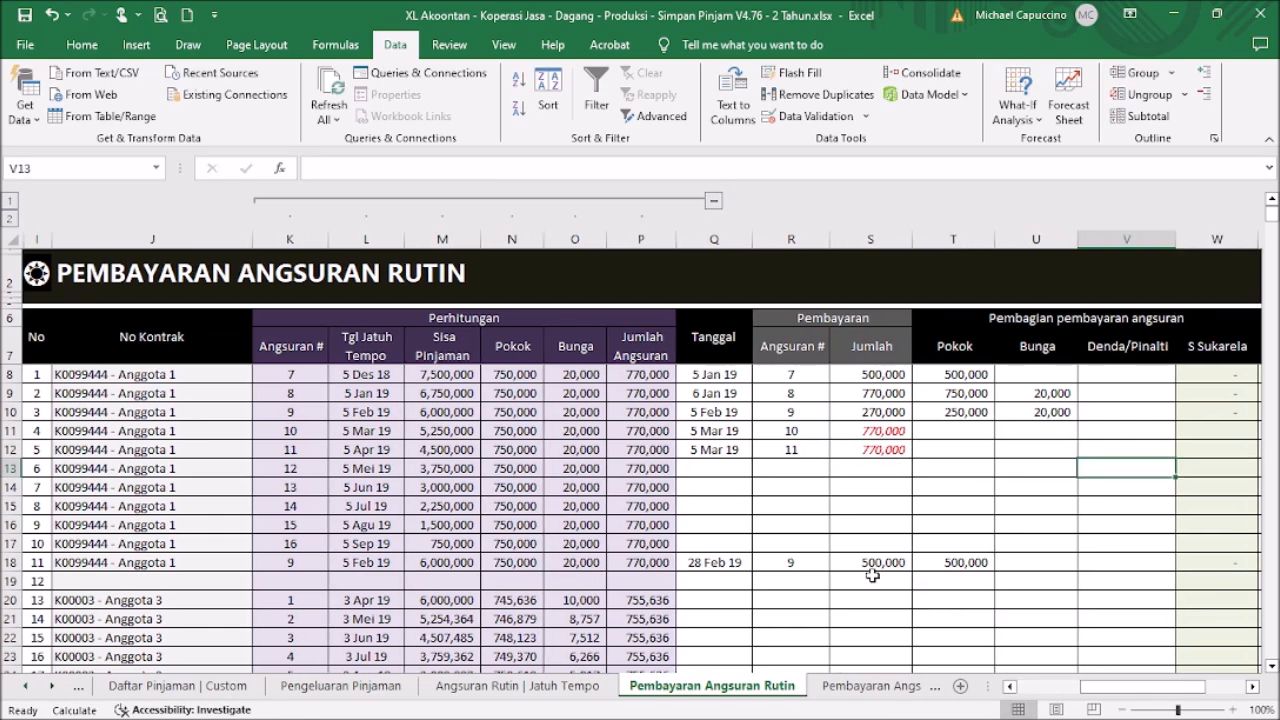
key(Left)
key(Left)
key(Left)
key(Left)
key(Up)
key(Up)
key(Left)
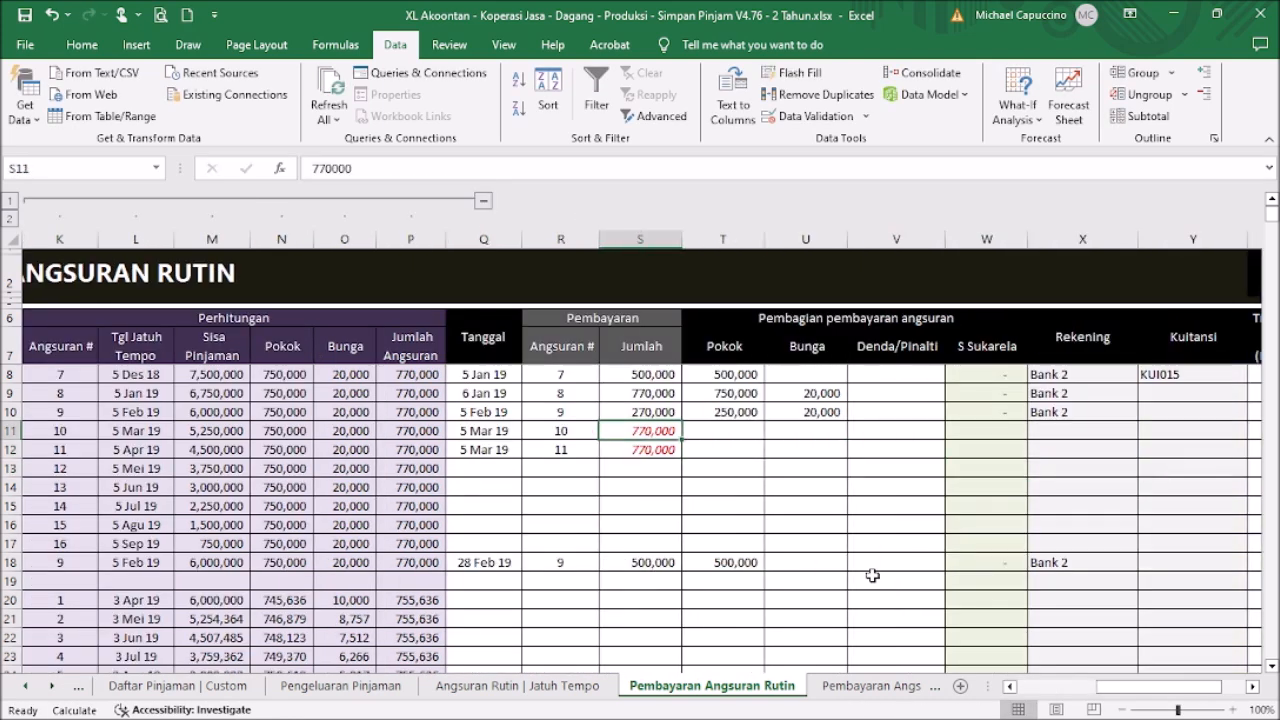
key(Right)
key(Right)
key(Right)
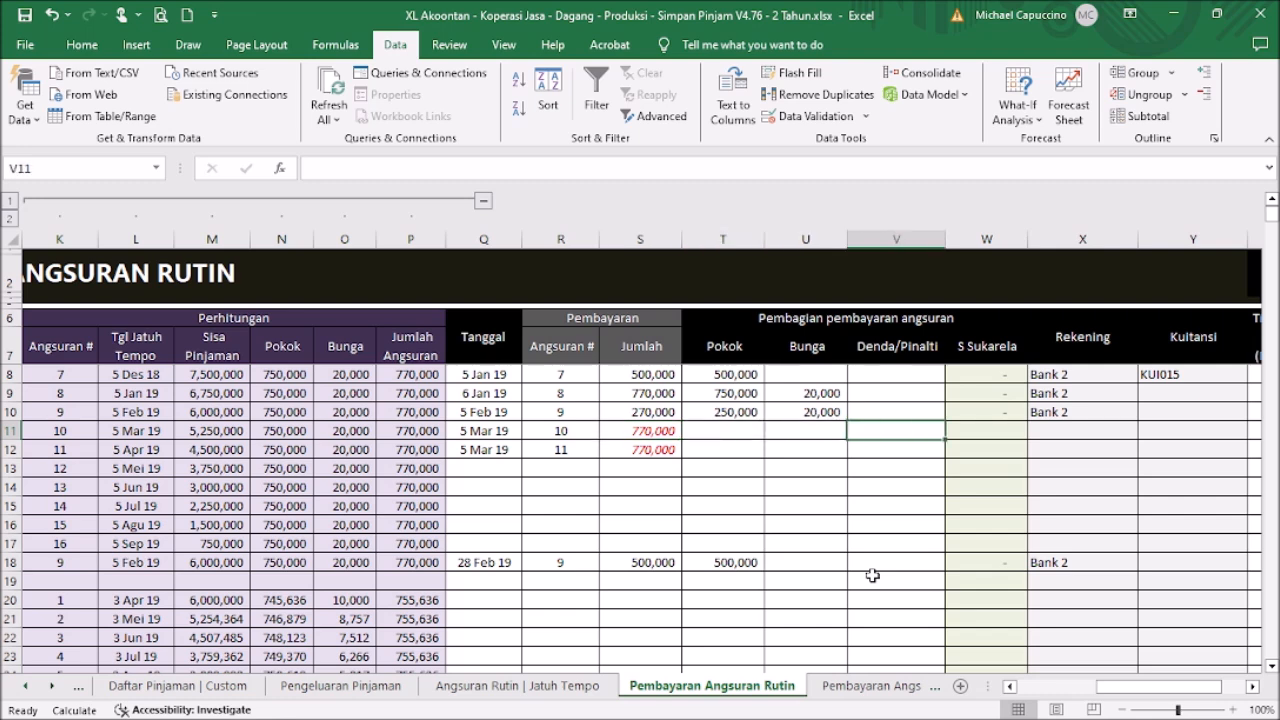
key(Left)
key(Left)
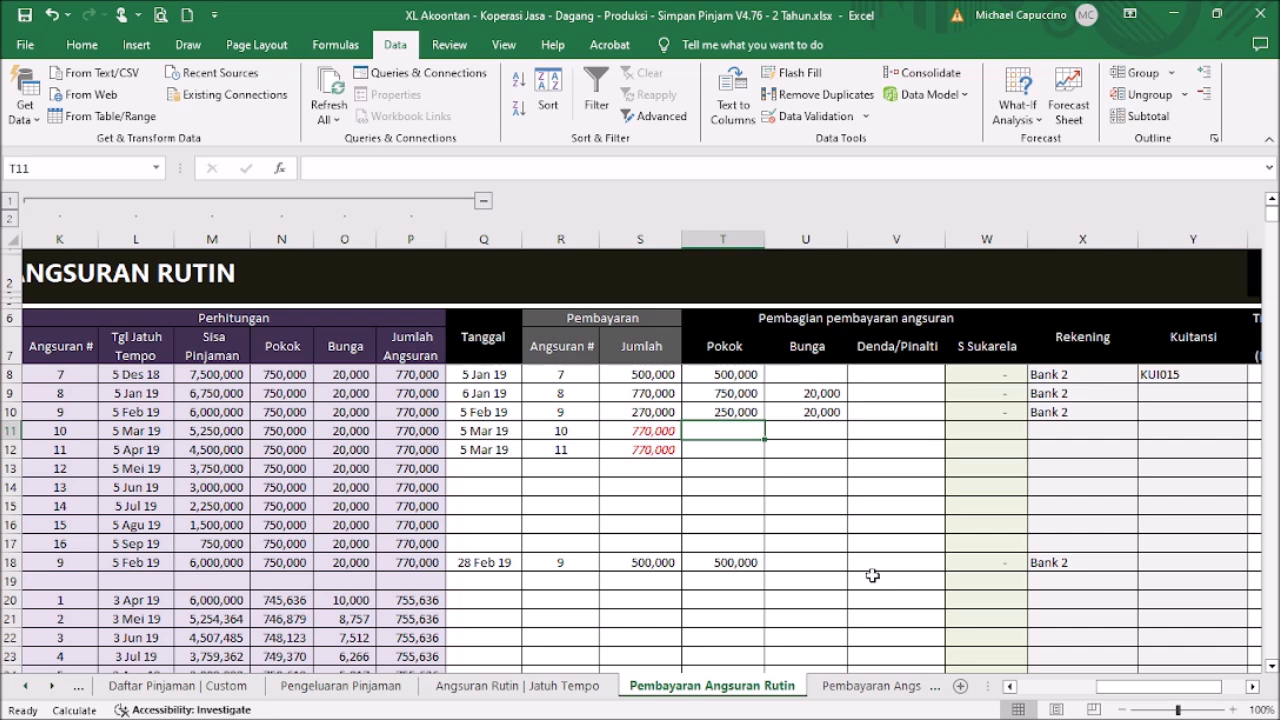
Copy the scheduled Pokok and Bunga of row numbers 4 and 5 into their payment split columns as values only.
key(Left)
key(Left)
key(Left)
key(Left)
key(Left)
key(Left)
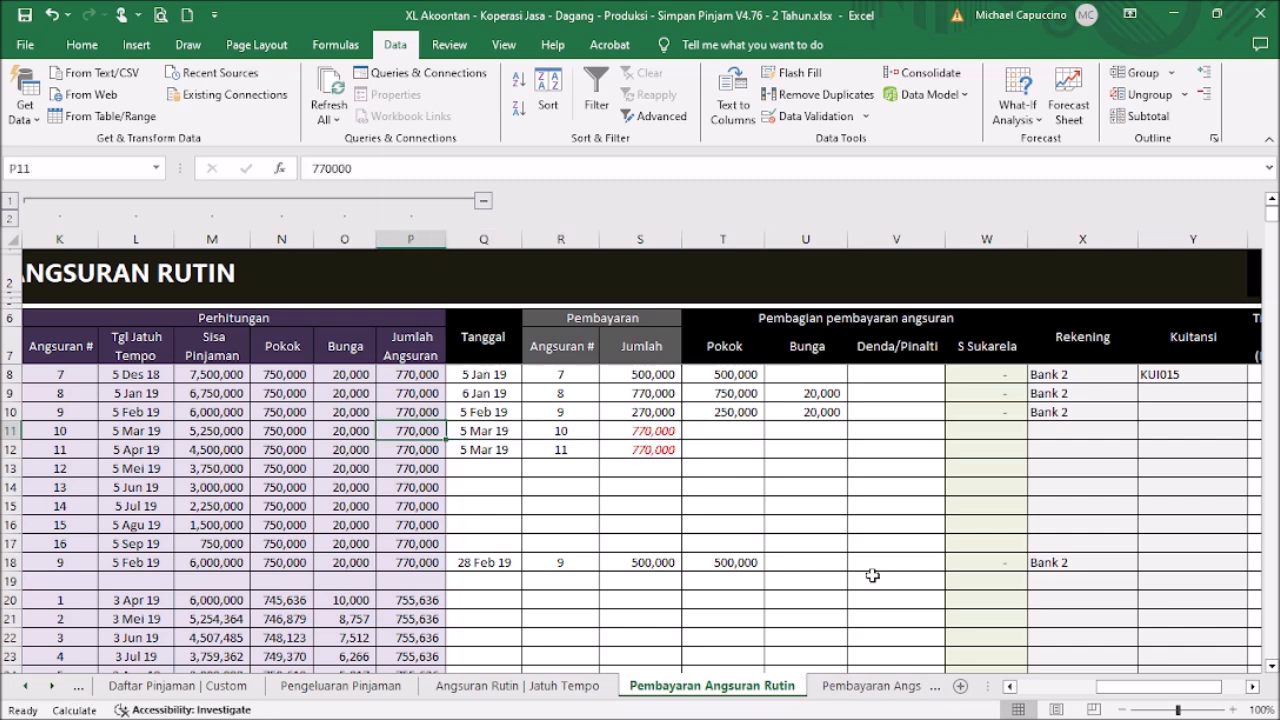
key(shift+Down)
key(shift+Right)
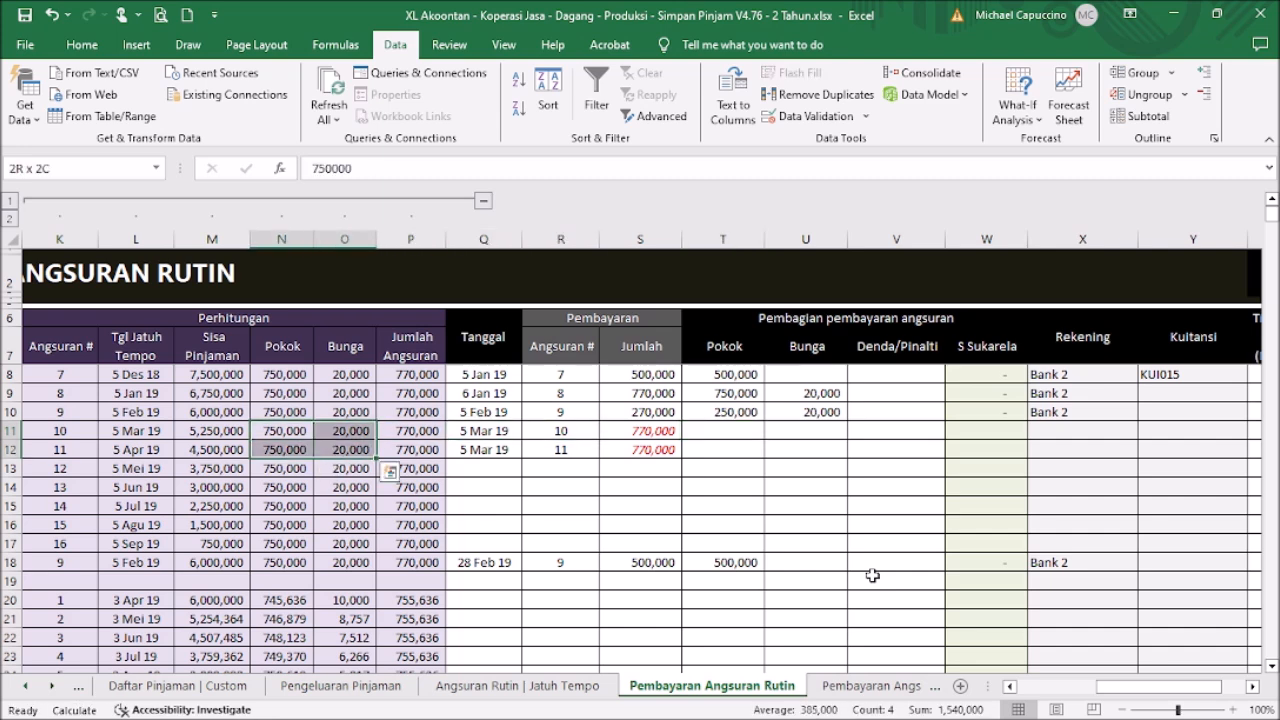
key(ctrl+c)
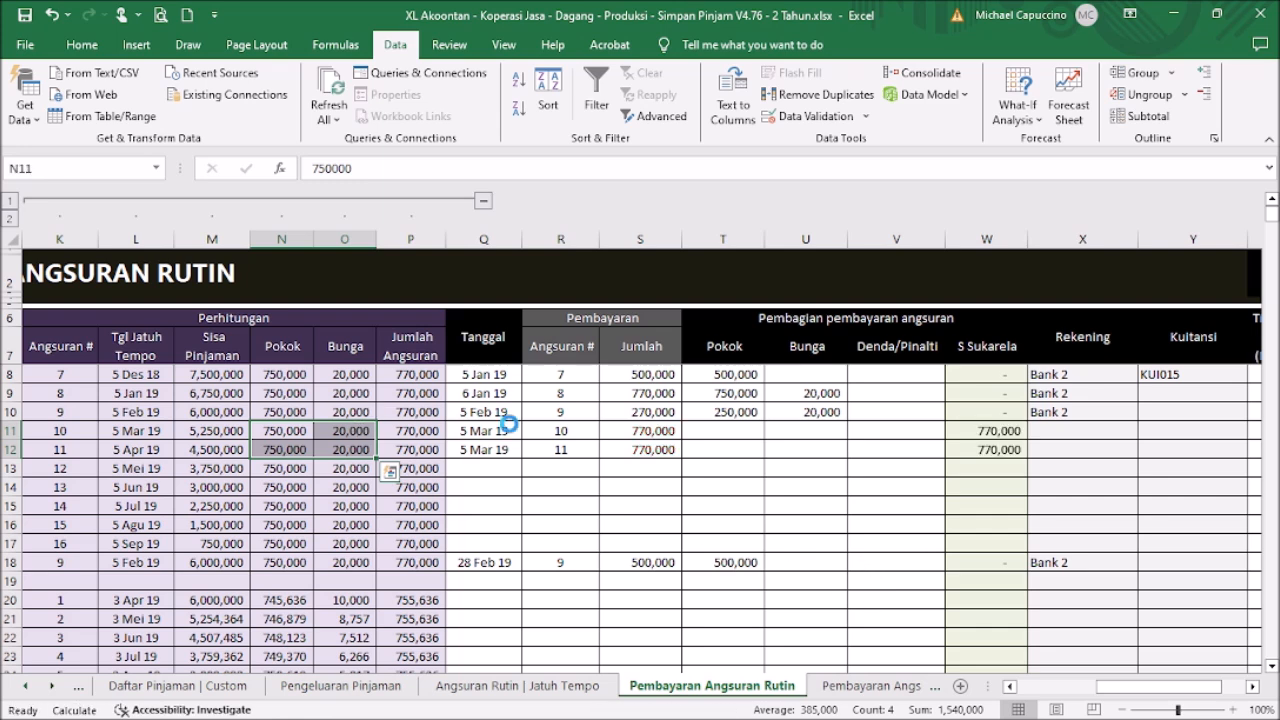
right_click(695, 429)
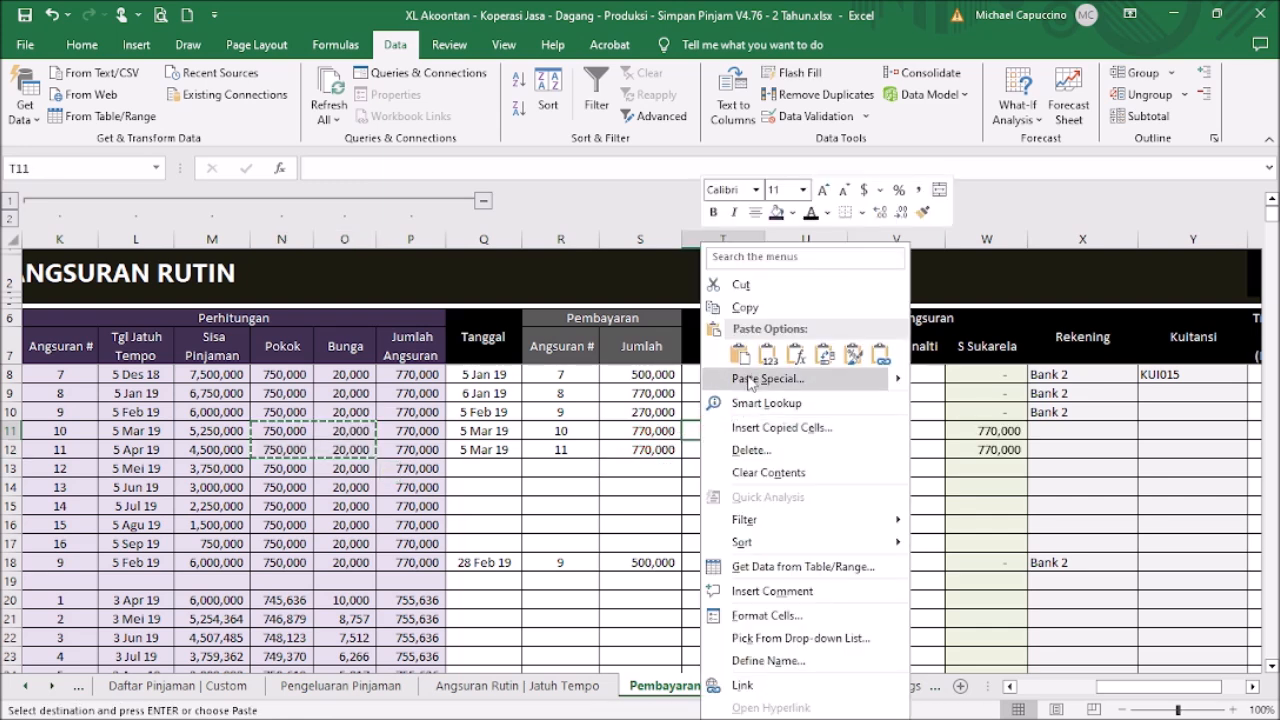
click(764, 356)
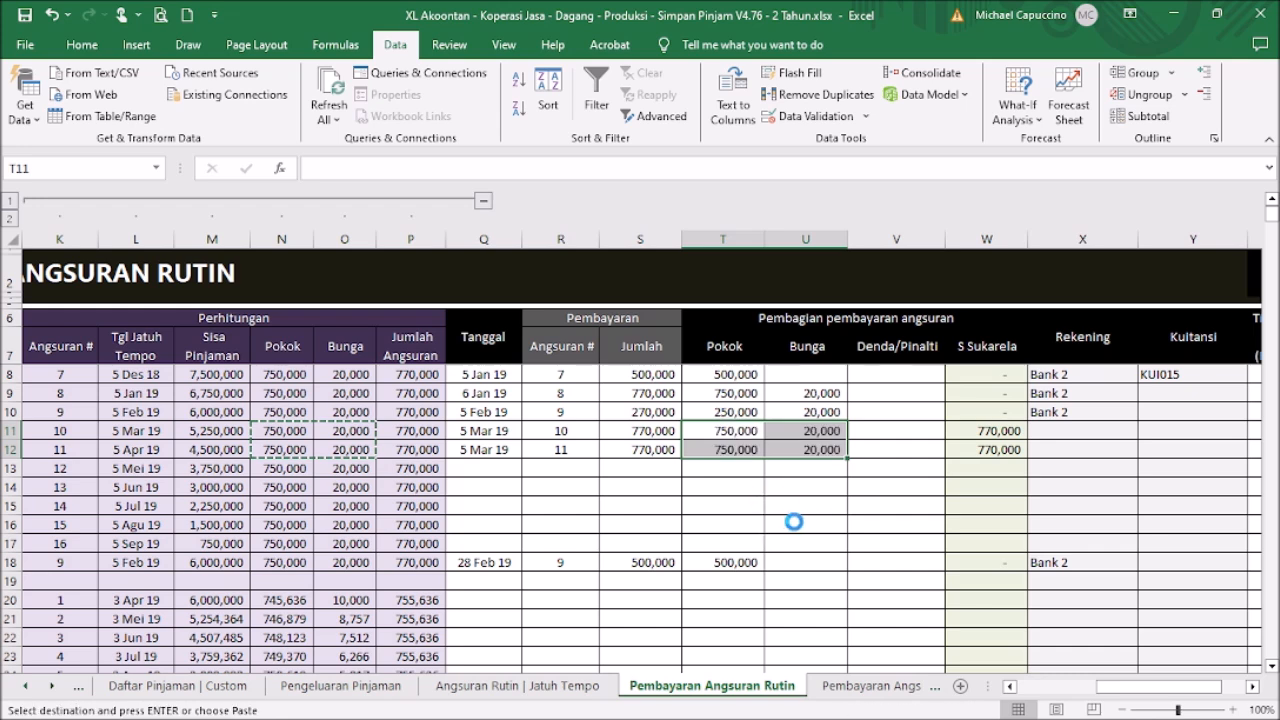
click(834, 489)
click(810, 467)
click(822, 431)
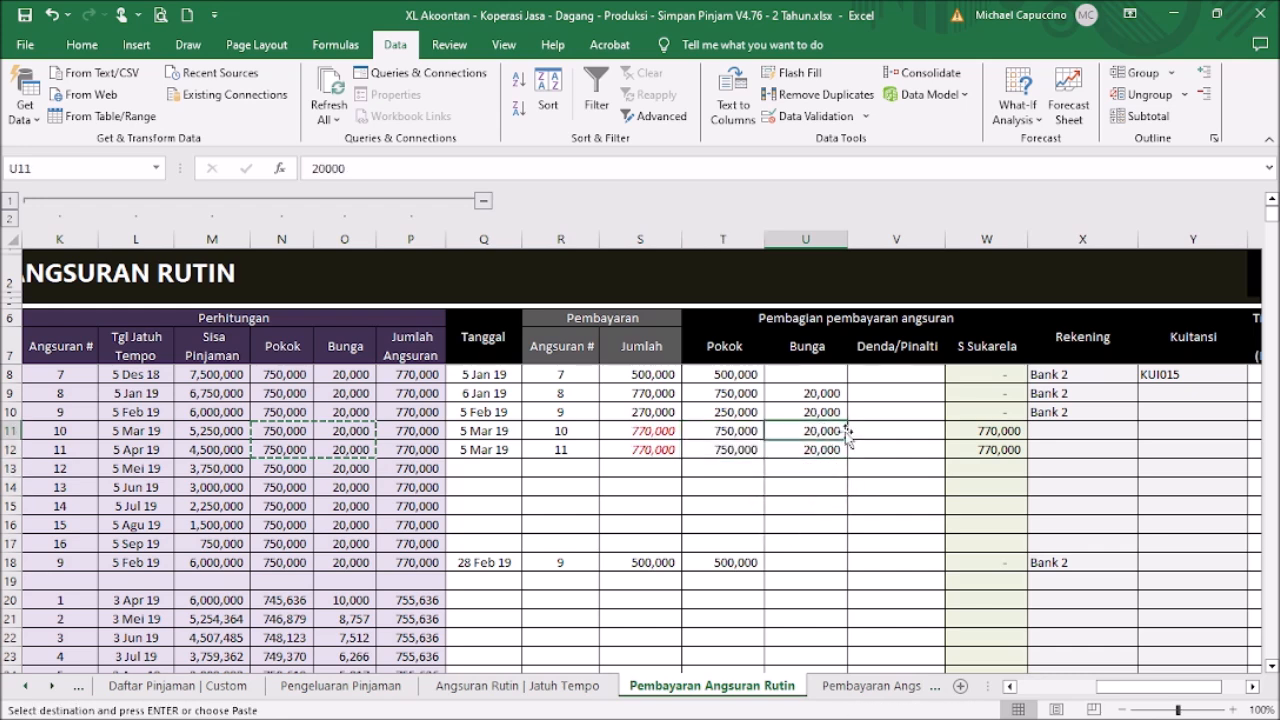
Set the Rekening to Bank 2 in row number 4 and copy it to row number 5.
click(1108, 430)
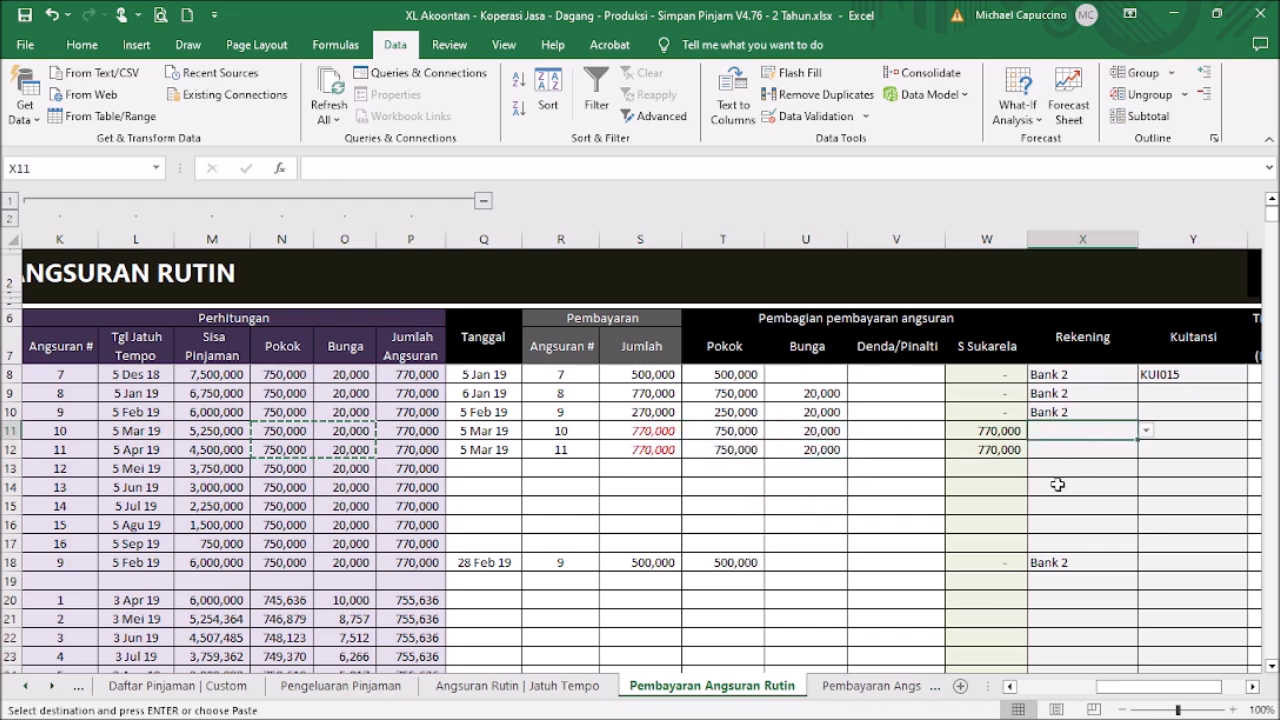
click(1144, 431)
click(1107, 484)
key(ctrl+c)
key(Down)
key(Return)
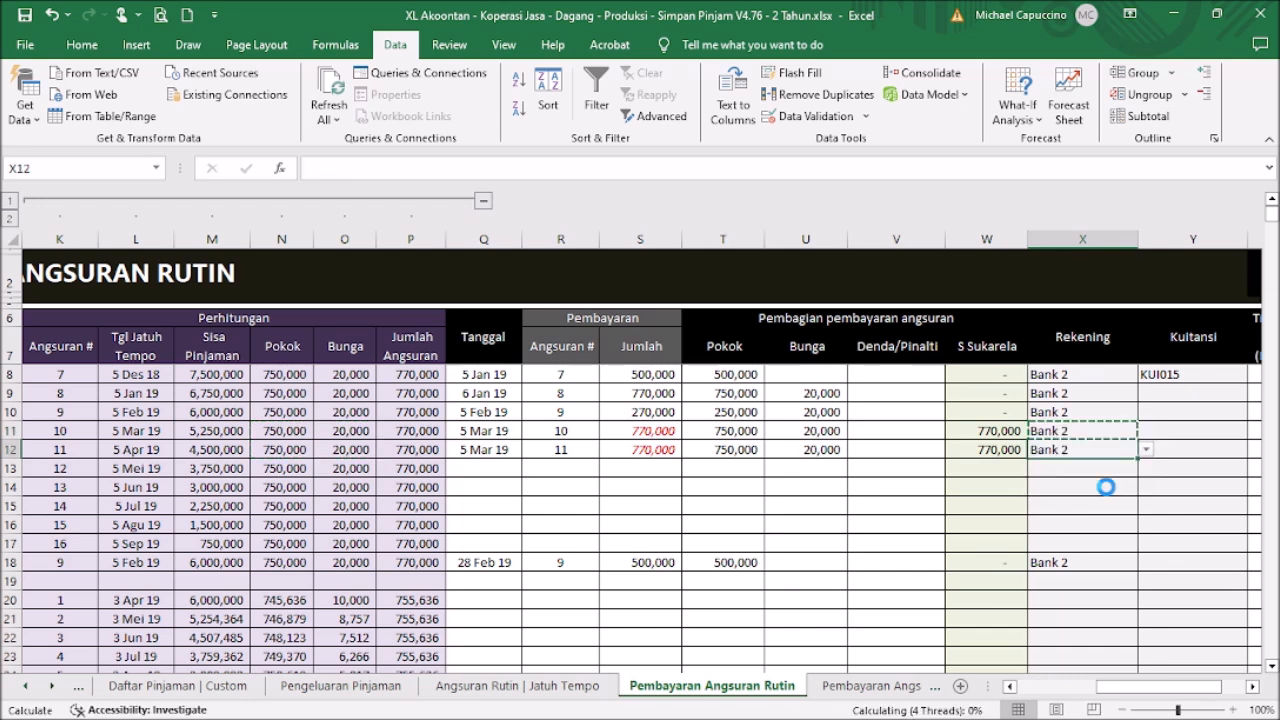
Review the recorded payments and the Perhitungan schedule of both members on the Pembayaran Angsuran Rutin sheet.
key(Left)
key(Left)
key(Left)
key(Left)
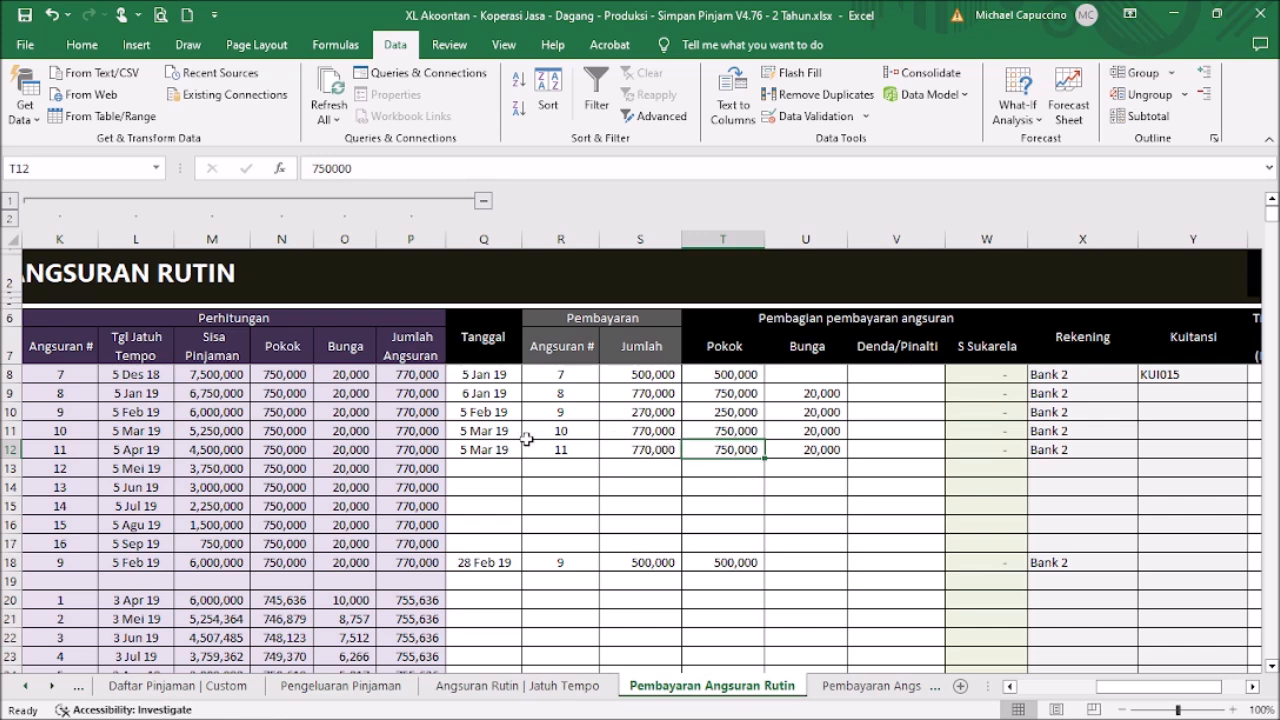
drag(1150, 700, 1040, 694)
scroll(760, 477, down, 4)
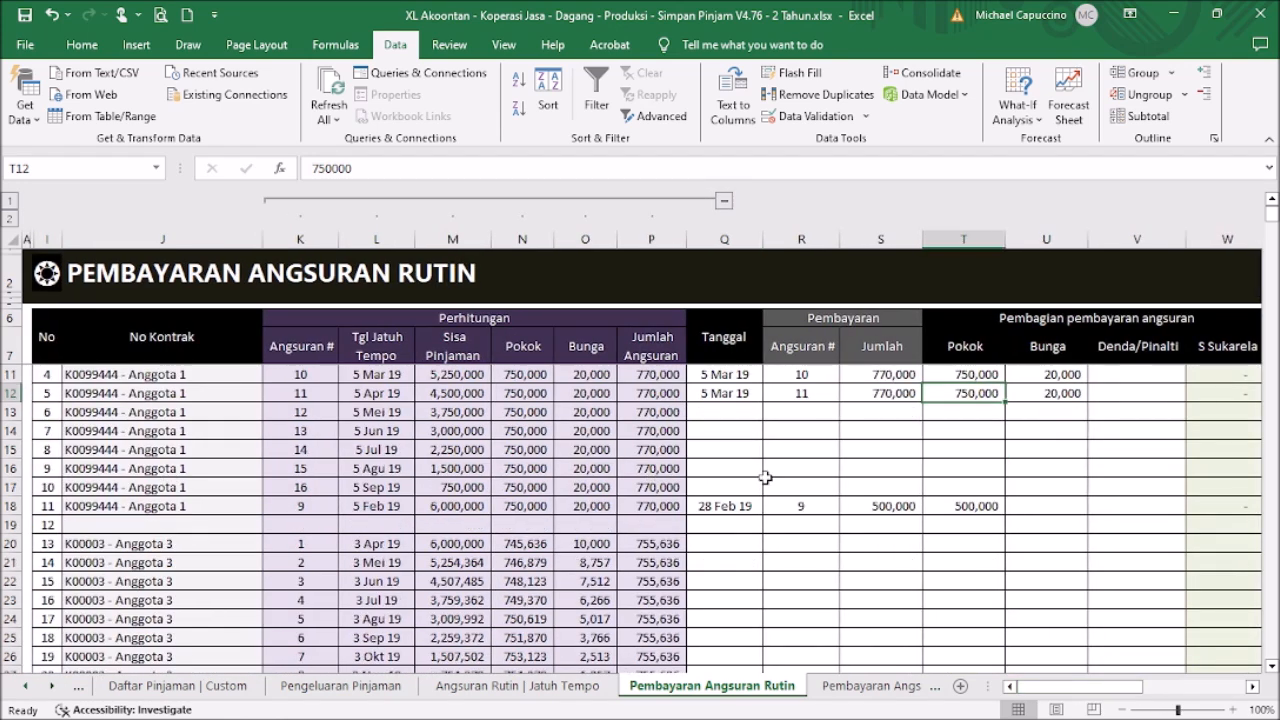
scroll(755, 477, up, 3)
scroll(405, 442, down, 2)
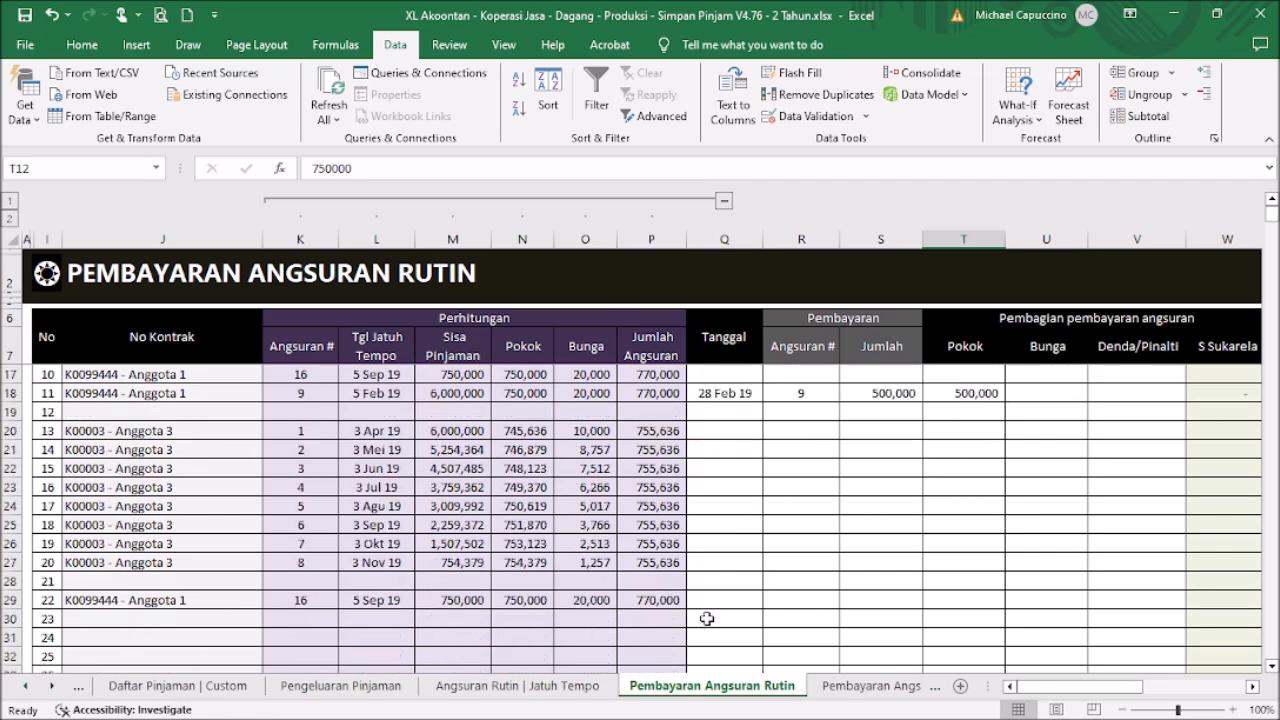
scroll(728, 580, up, 3)
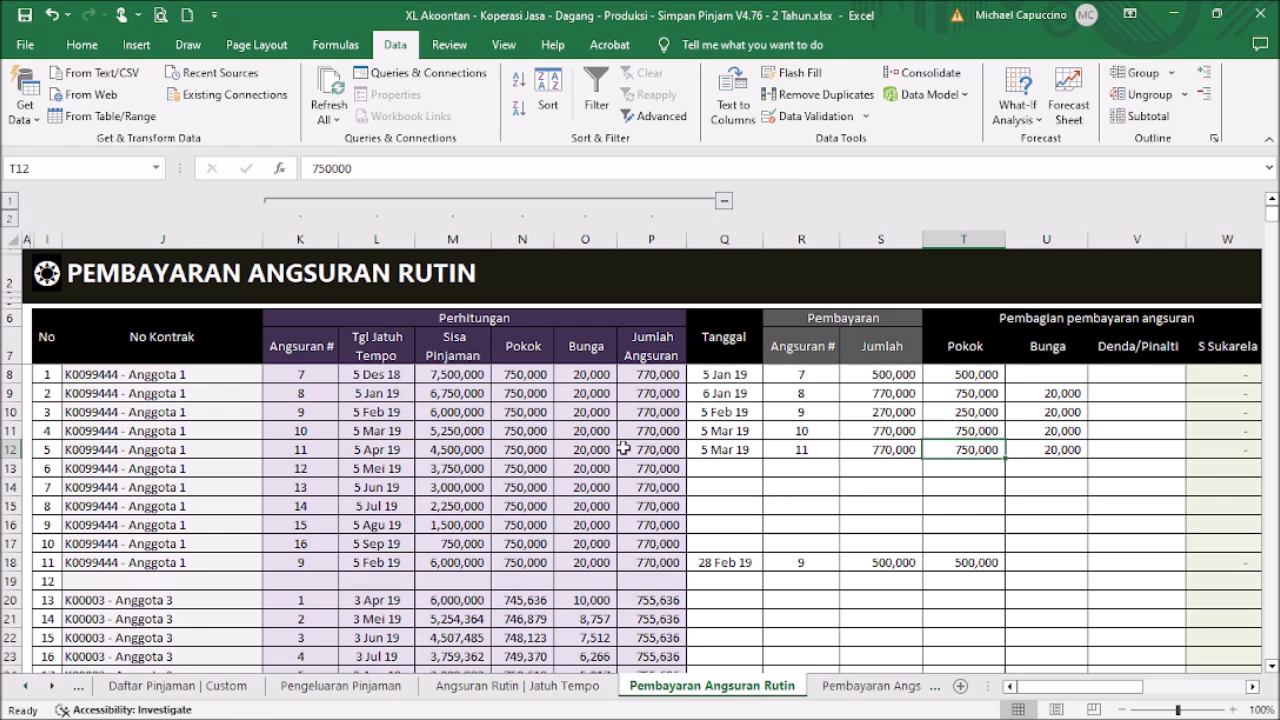
click(330, 381)
drag(372, 378, 630, 655)
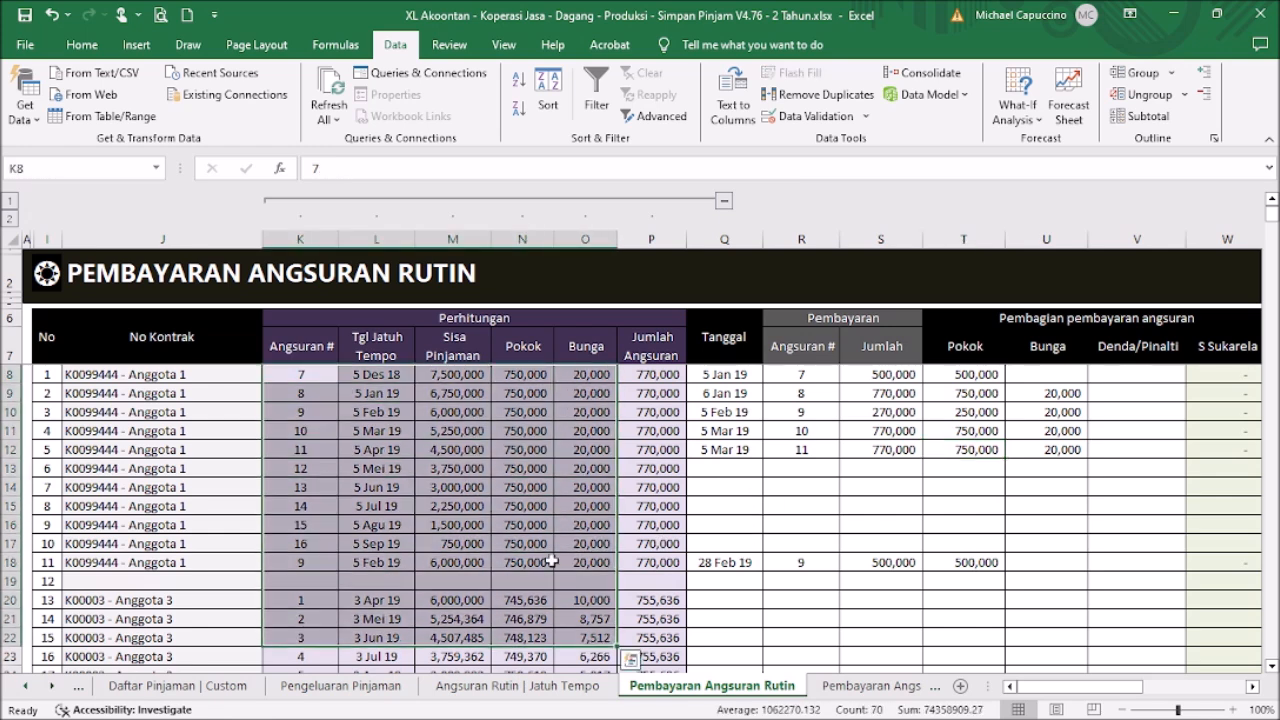
click(552, 562)
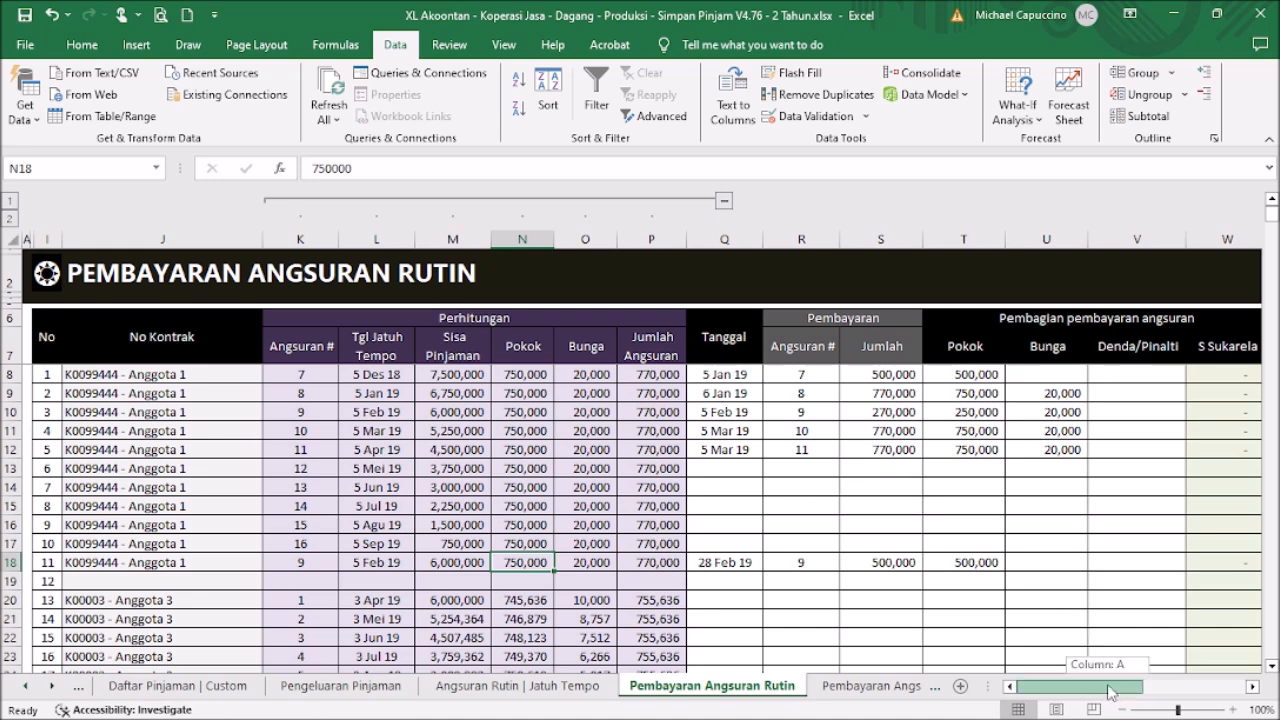
Check the payment Jumlah entries against their split, Rekening, Kuitansi and late-flag columns.
drag(1113, 688, 1193, 690)
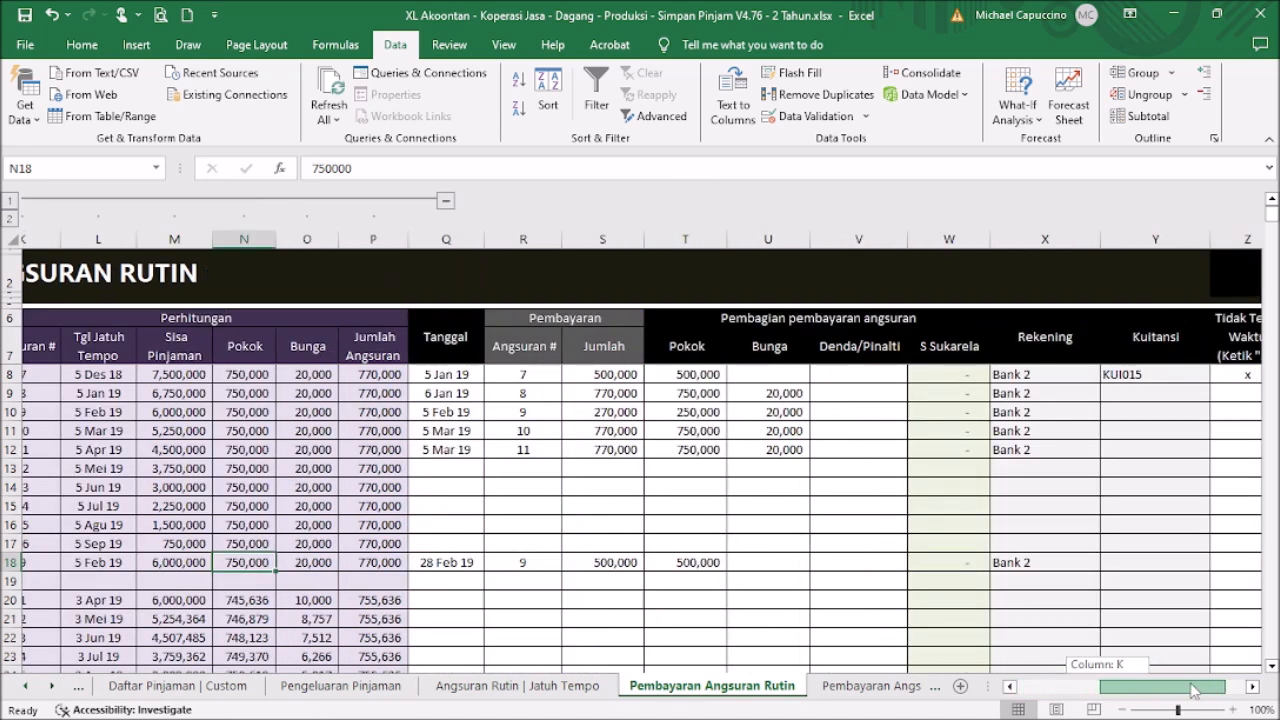
drag(1193, 690, 1196, 690)
drag(565, 374, 571, 545)
click(590, 449)
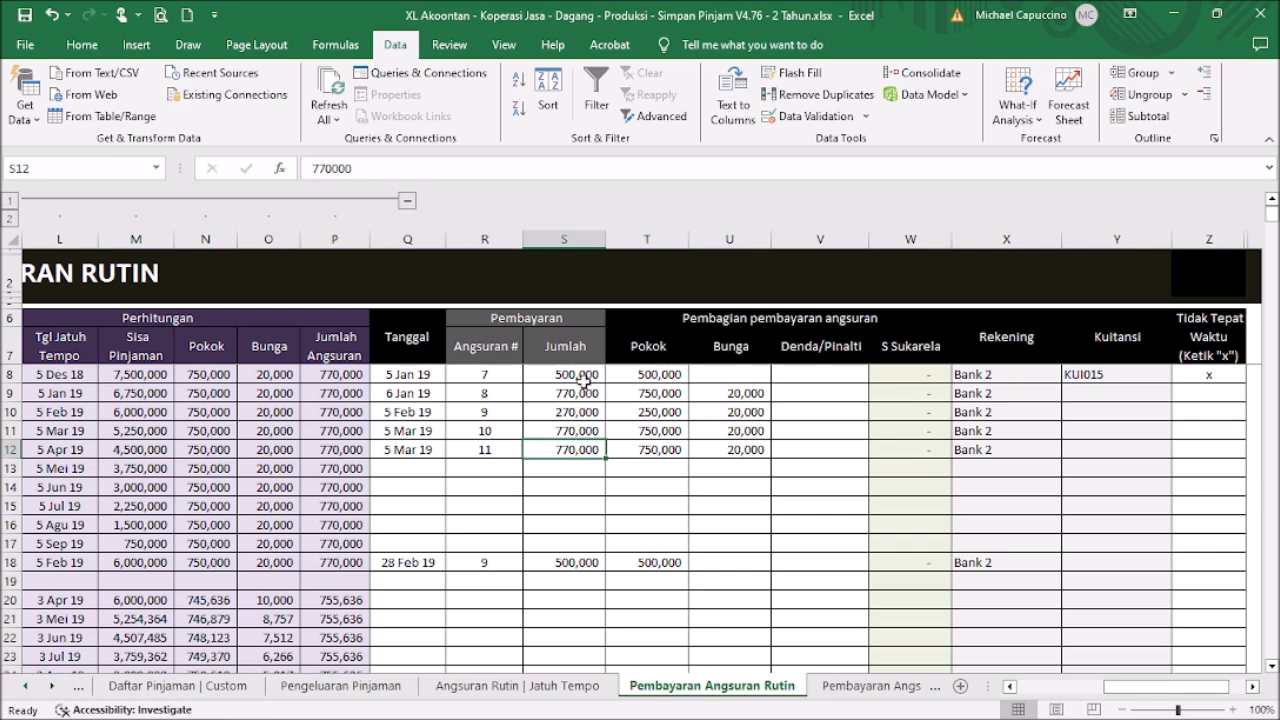
Enter a Denda/Pinalti of 5000 for the installment 8 payment in row number 2.
click(812, 394)
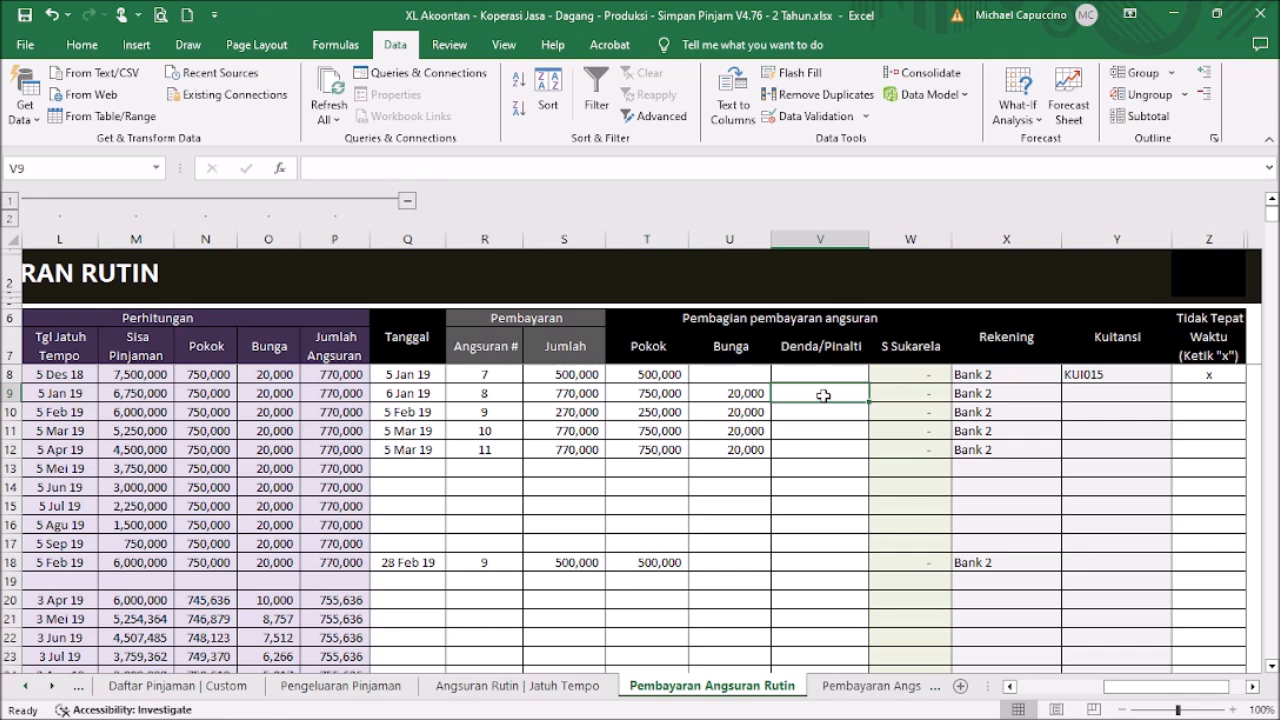
text(6)
text(00)
key(BackSpace)
key(BackSpace)
key(BackSpace)
text(5000)
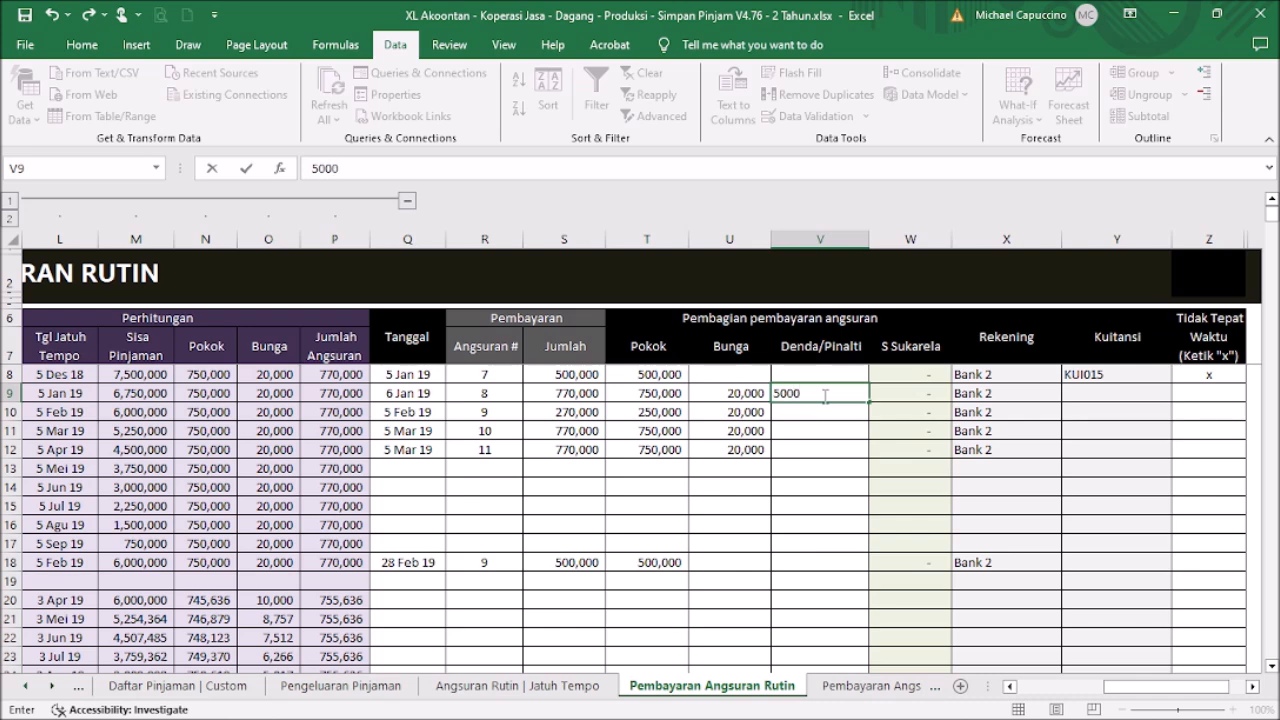
click(823, 395)
Set the payment Jumlah for installment 8 in row number 2 to 780000.
key(Left)
key(Left)
key(Left)
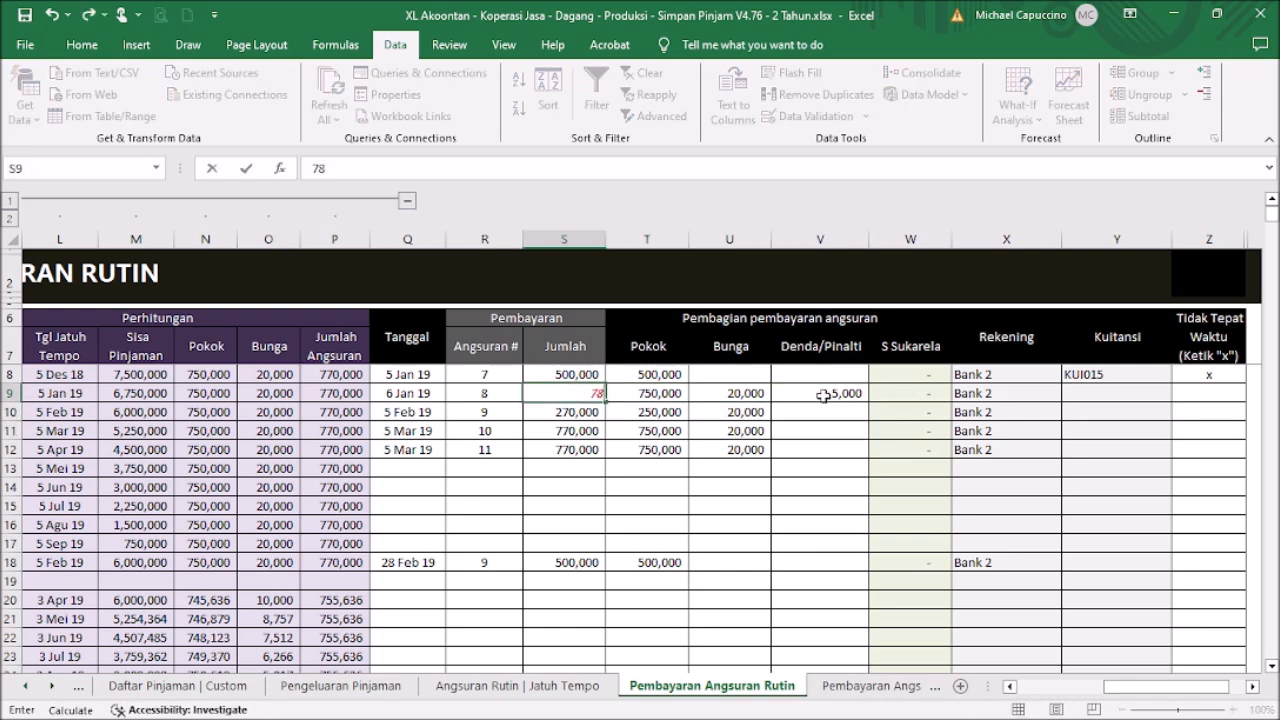
text(000)
key(ctrl+Return)
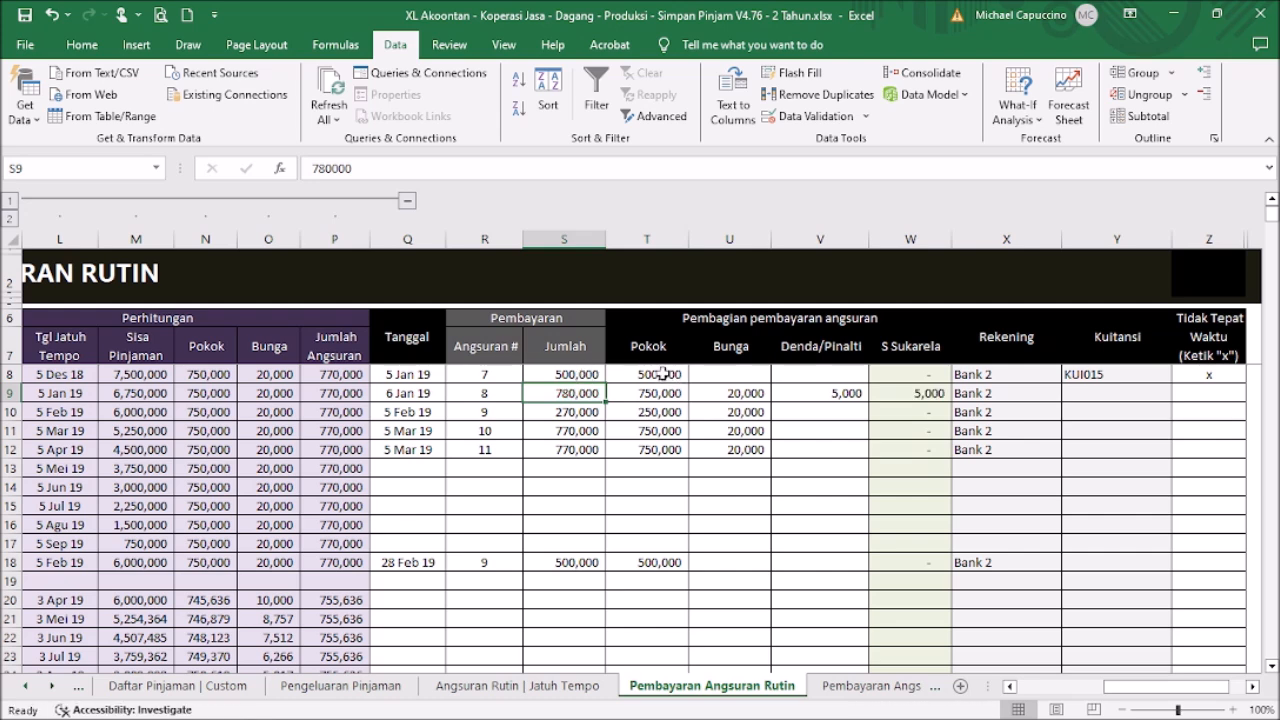
Examine the payment Jumlah, Pokok and Bunga columns for contract K0099444 alongside its Perhitungan schedule.
drag(583, 371, 570, 580)
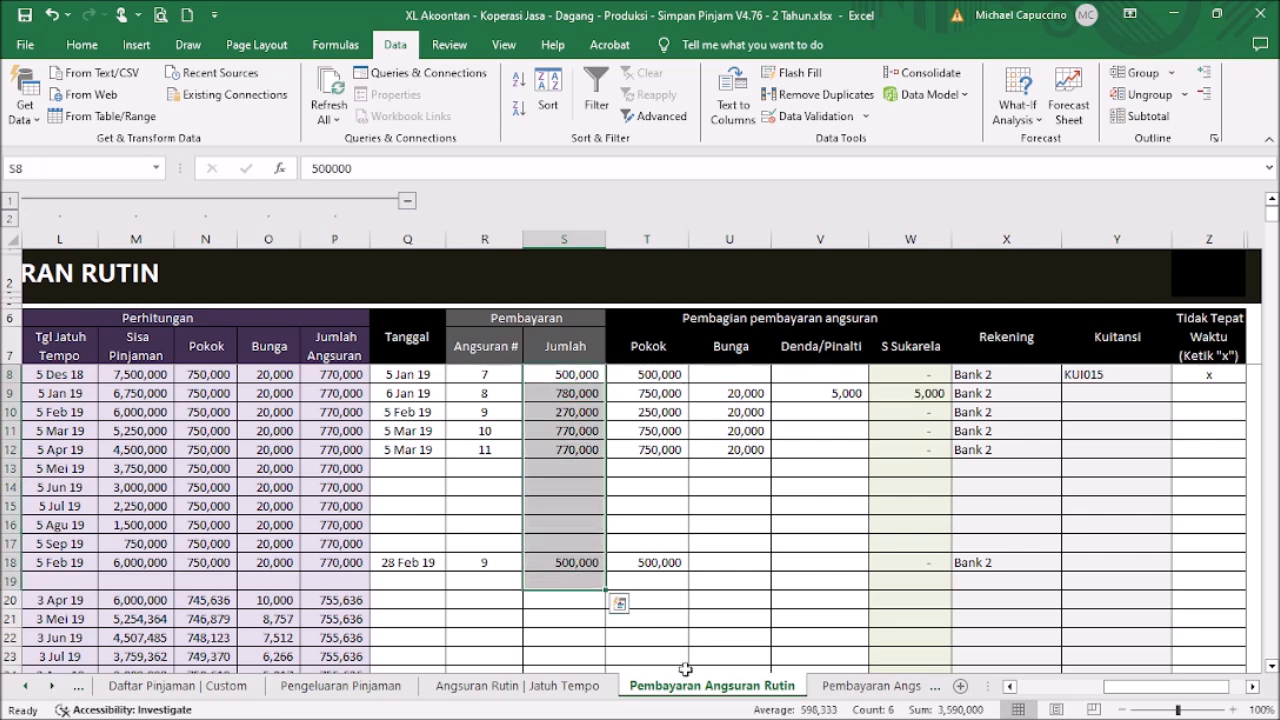
drag(665, 372, 674, 597)
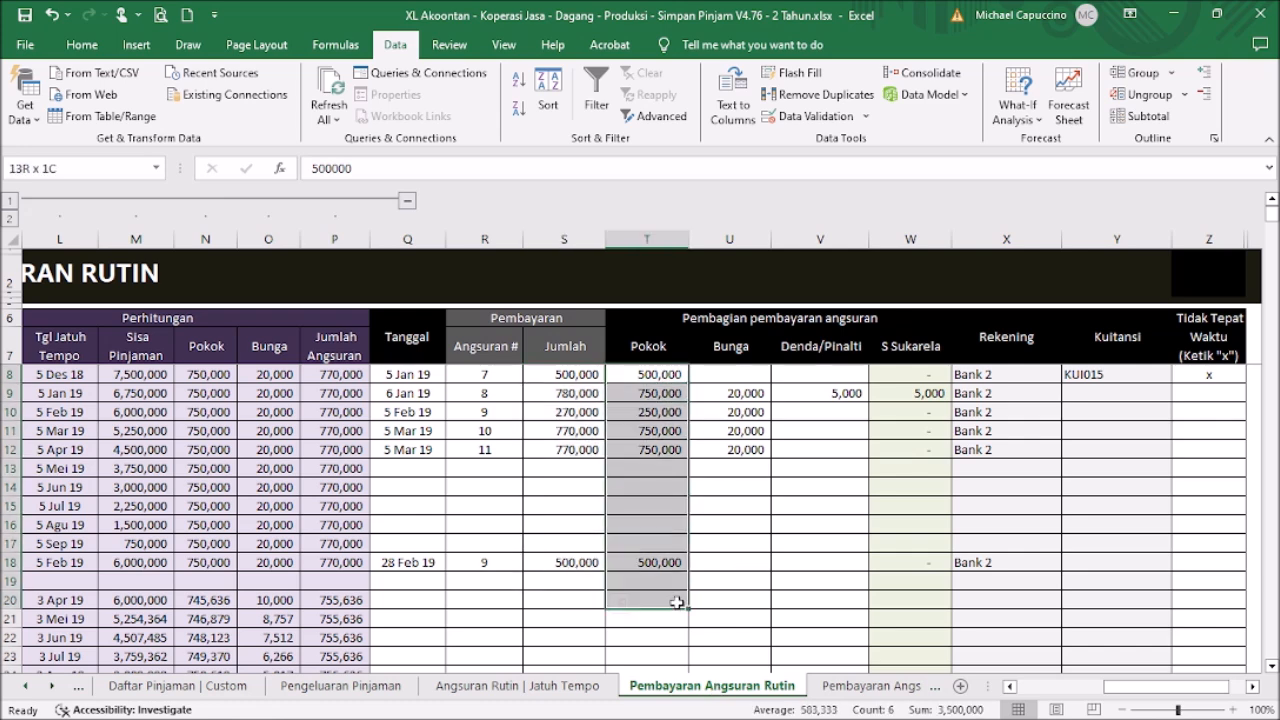
drag(740, 417, 758, 565)
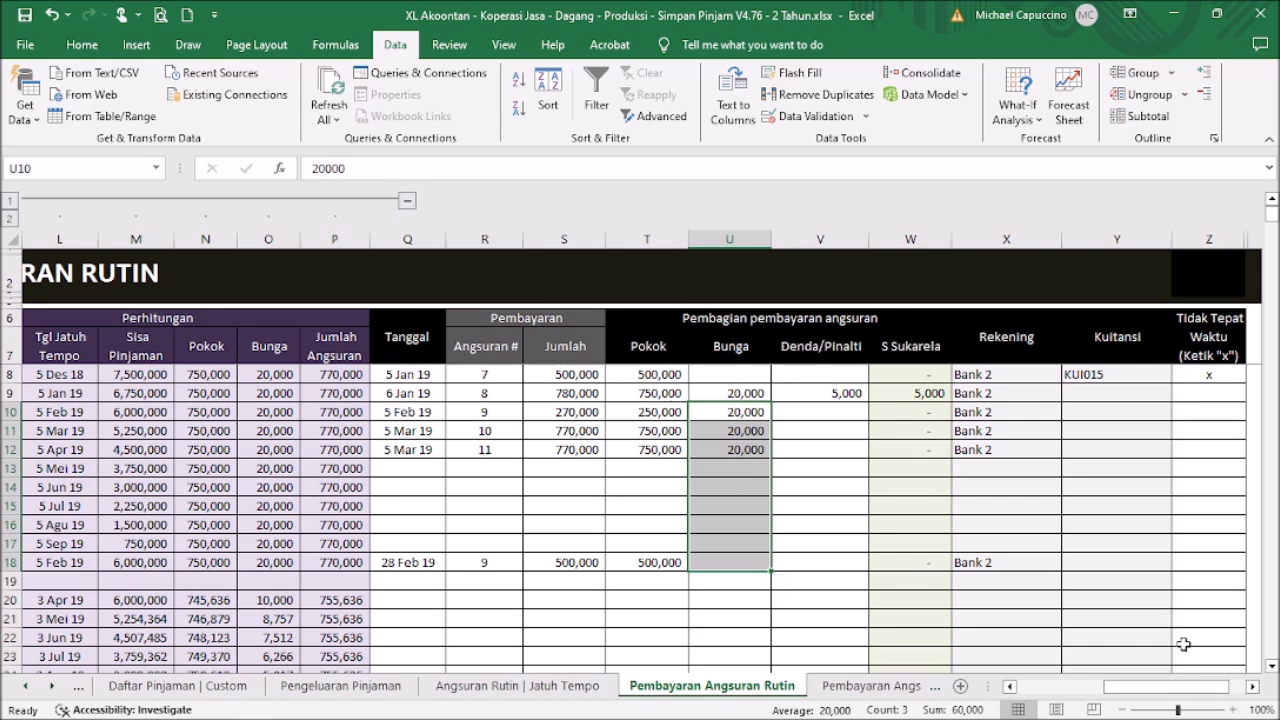
drag(1180, 690, 1094, 691)
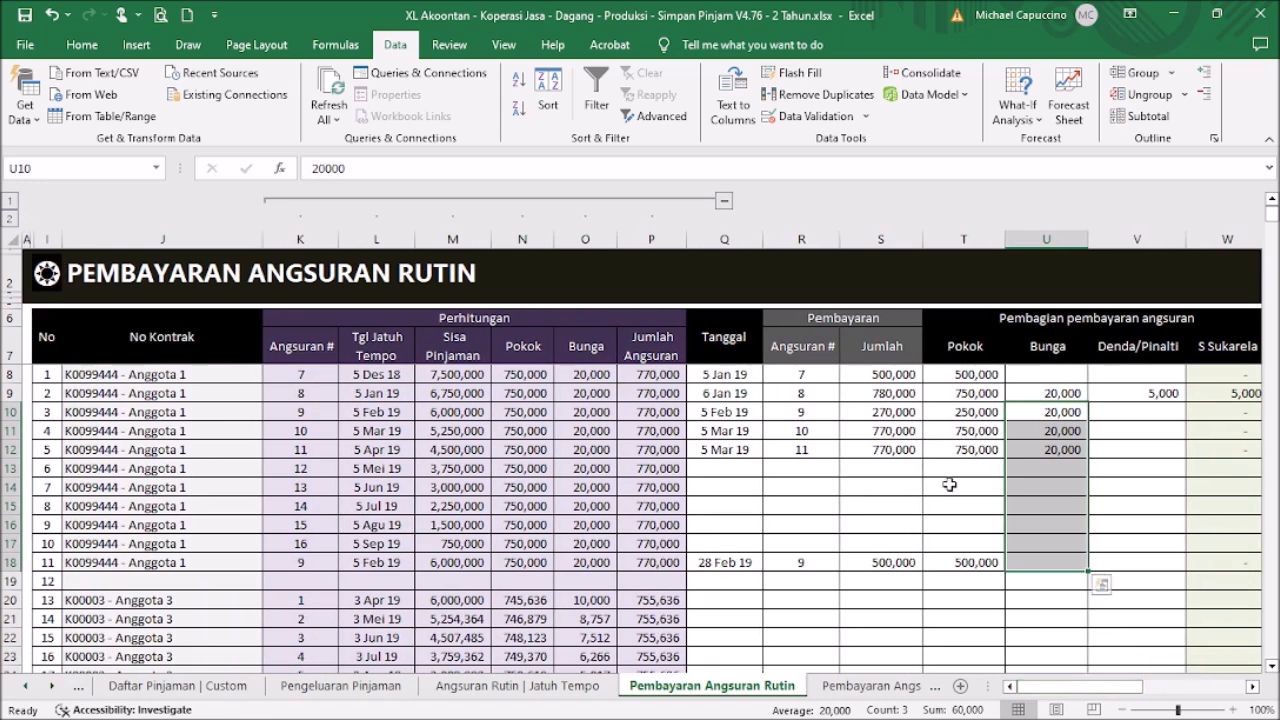
drag(1092, 686, 1048, 676)
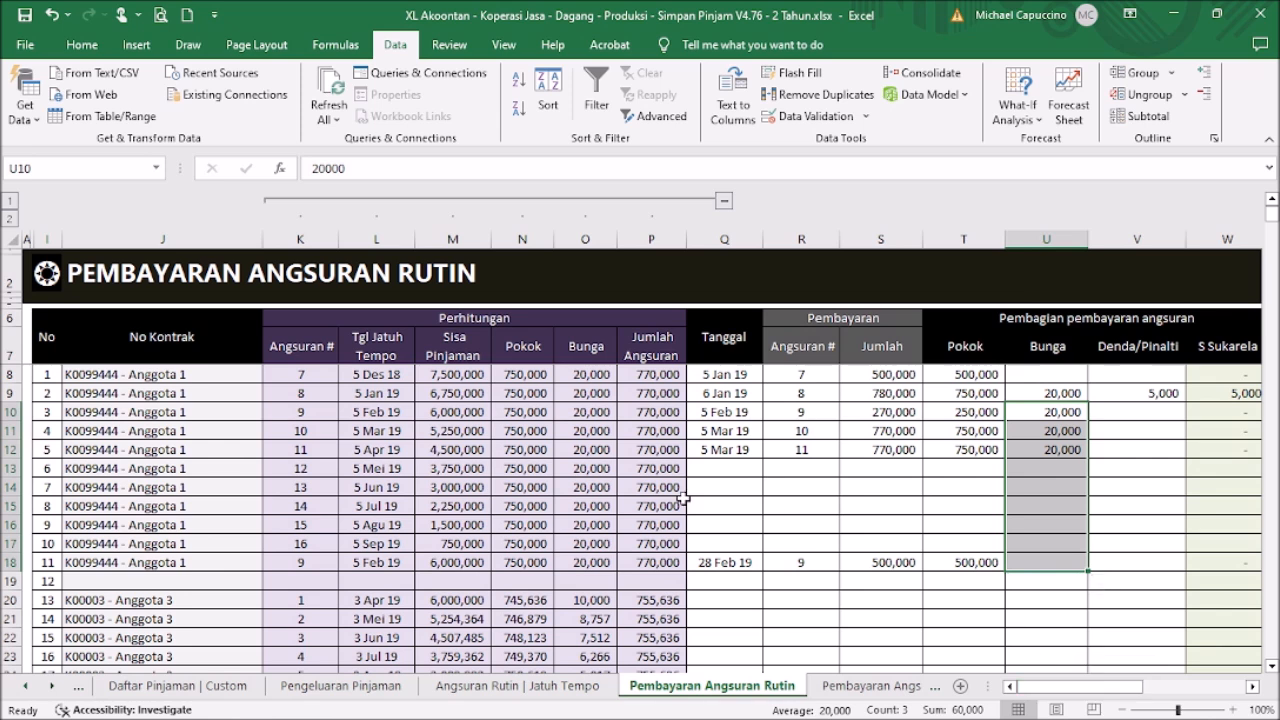